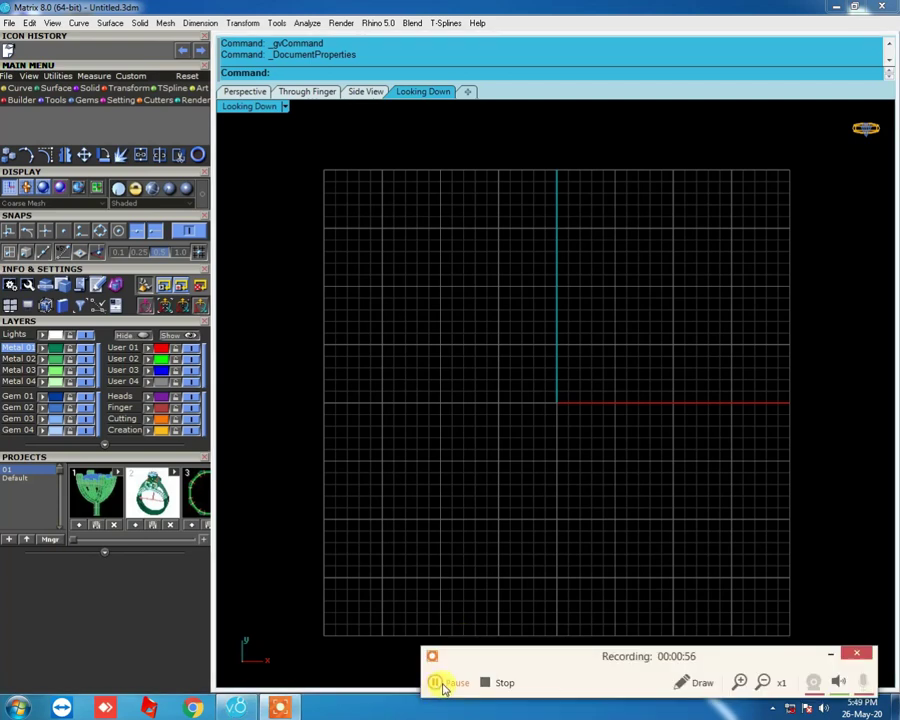
# - Recentre and zoom in on the top-view grid
pyautogui.click(830, 655)
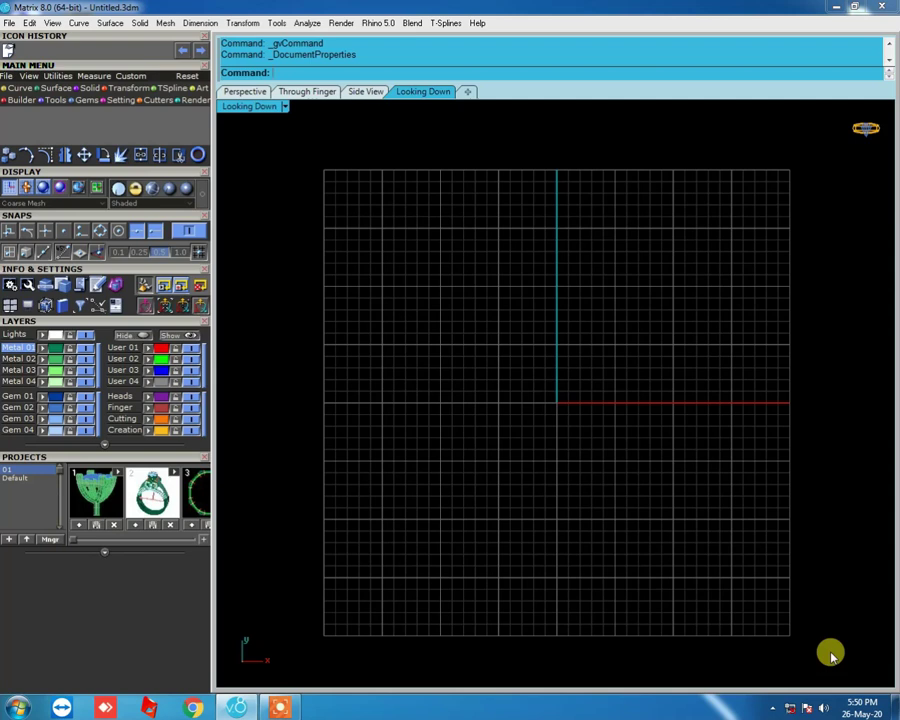
pyautogui.moveTo(568, 435); pyautogui.dragTo(534, 424, button='right')
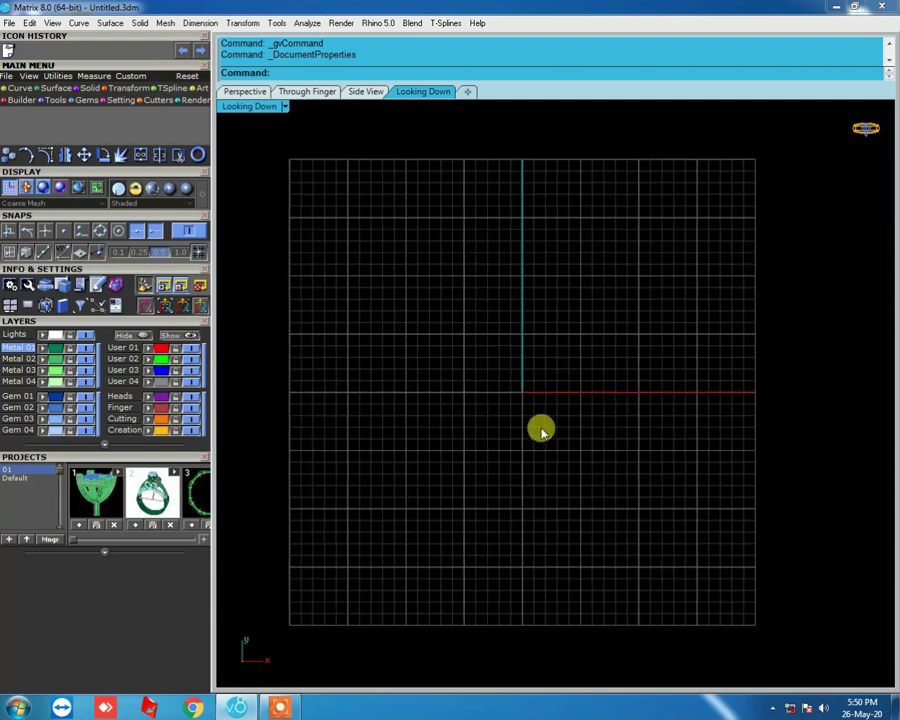
pyautogui.scroll(2, 530, 420)
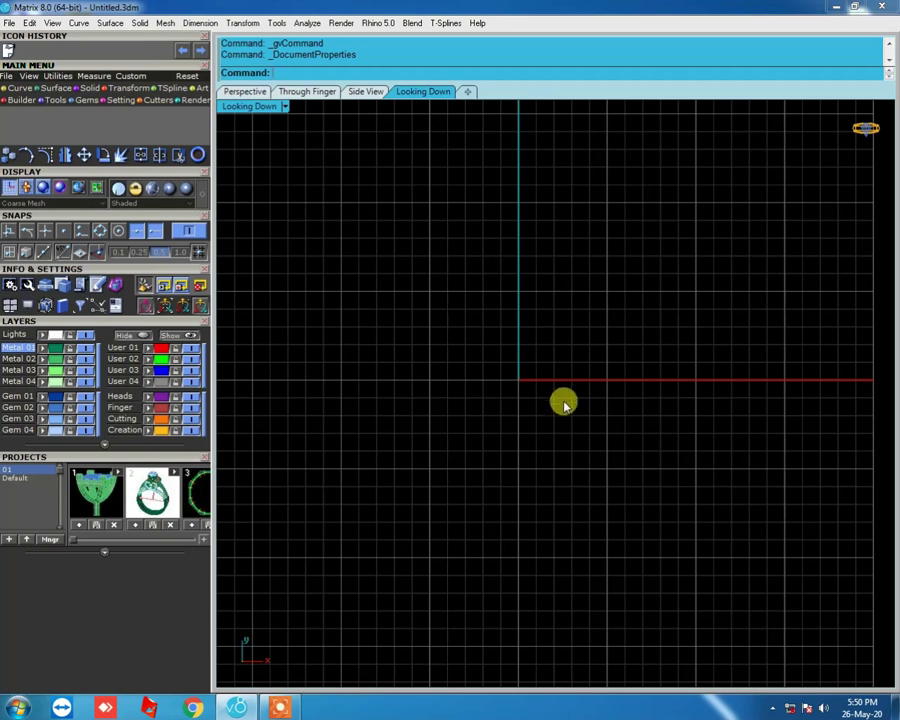
pyautogui.scroll(1, 545, 405)
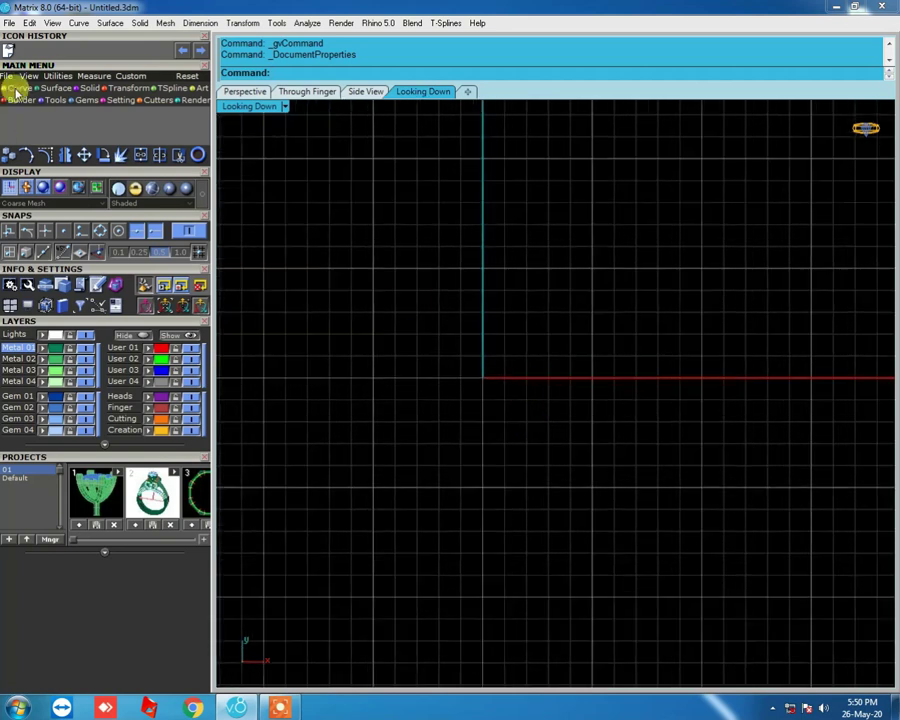
# - Draw a circle of diameter 10 centred at 0,0,0
pyautogui.click(15, 88)
pyautogui.click(83, 119)
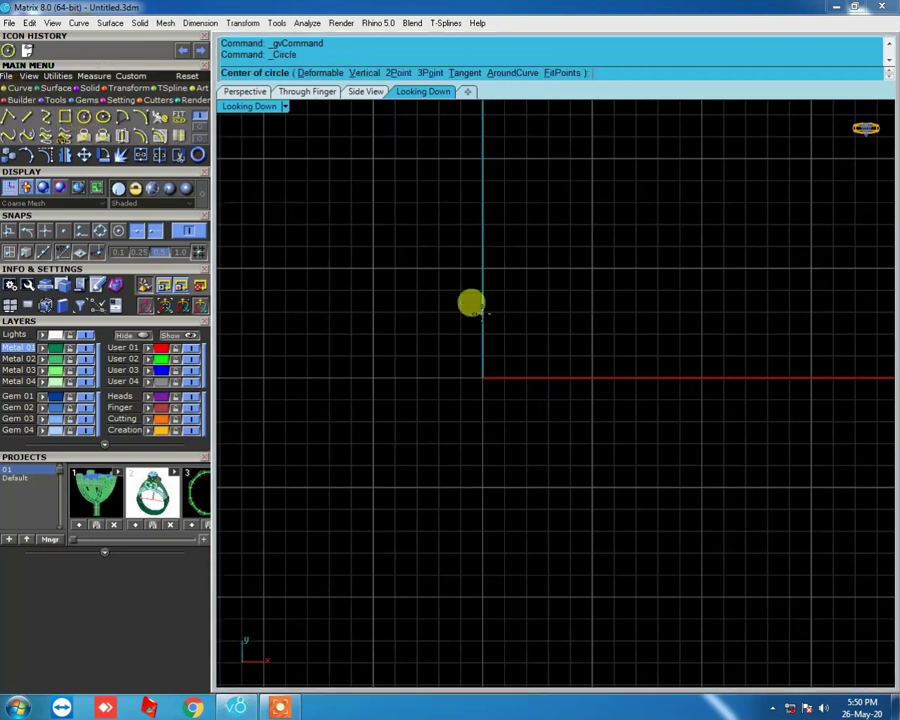
pyautogui.write('0,0,0')
pyautogui.press('Return')
pyautogui.write('10')
pyautogui.press('Return')
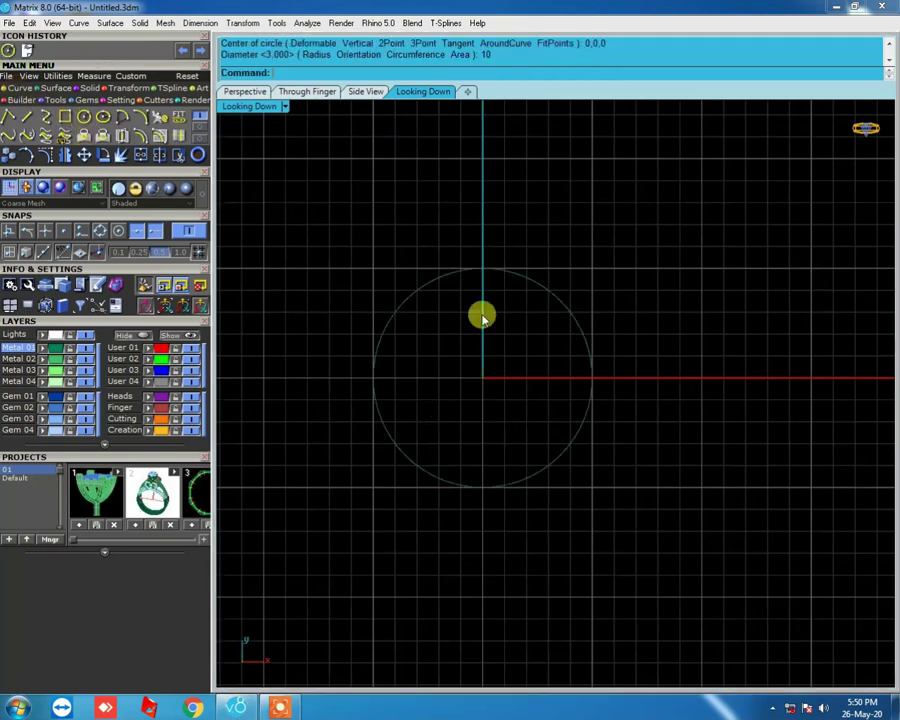
pyautogui.scroll(2, 495, 392)
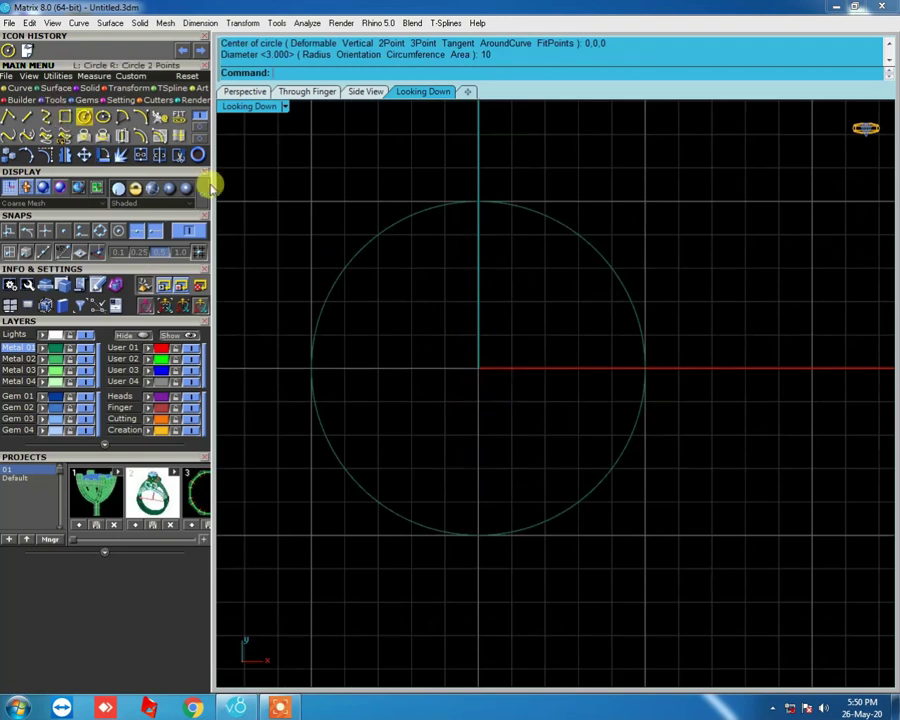
pyautogui.click(65, 118)
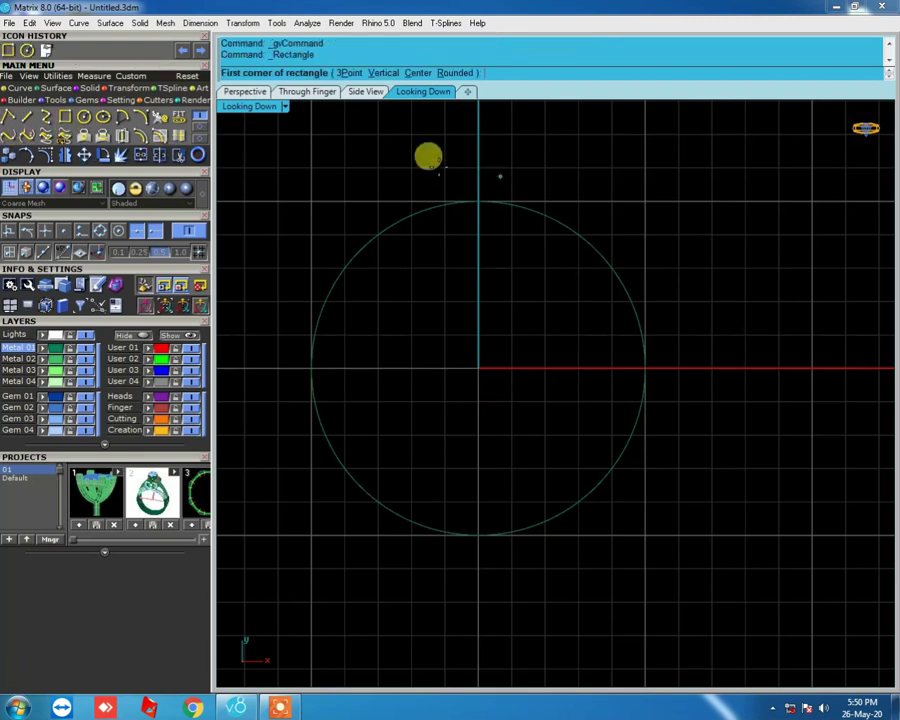
# - Draw a 10 by 10 square from its centre at the origin
pyautogui.click(418, 77)
pyautogui.write('0')
pyautogui.press('Return')
pyautogui.write('10')
pyautogui.press('Return')
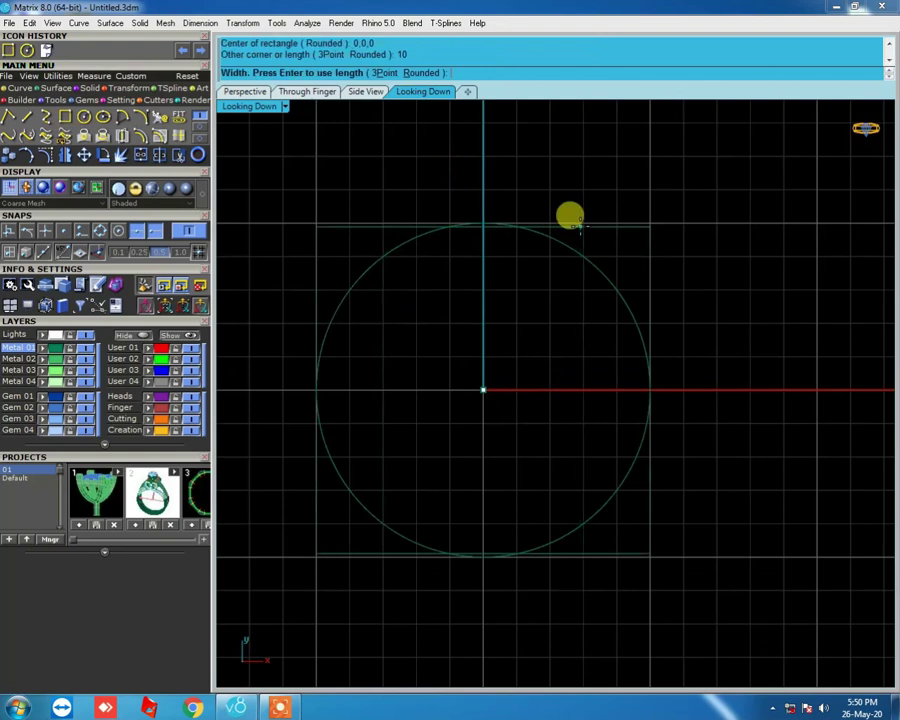
pyautogui.press('Return')
# - Delete the circle and select the square in front view for extrusion
pyautogui.click(590, 261)
pyautogui.press('Delete')
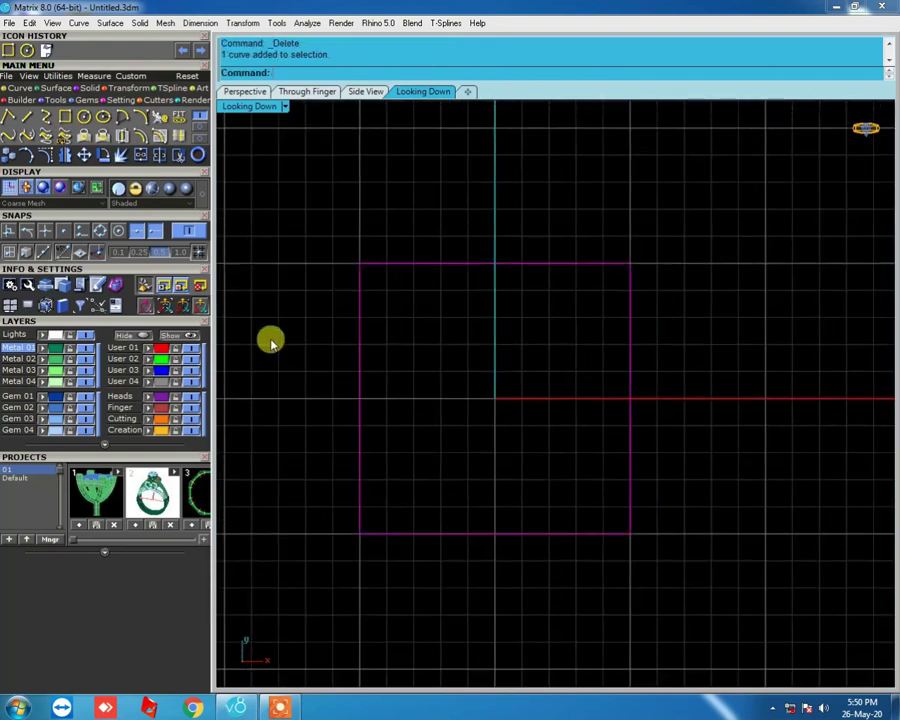
pyautogui.click(518, 372)
pyautogui.moveTo(518, 372); pyautogui.dragTo(544, 348, button='right')
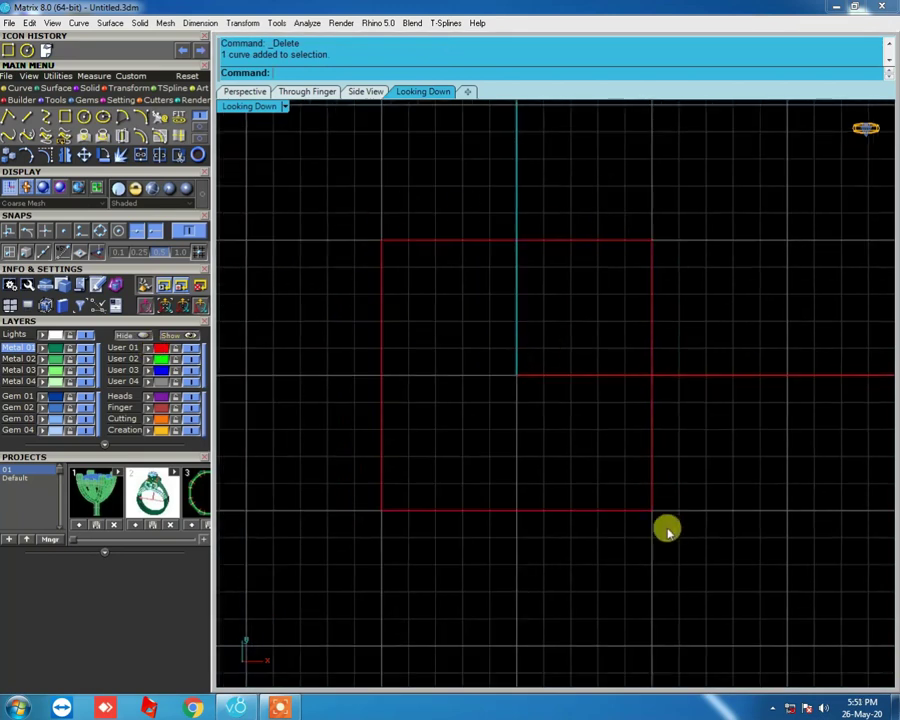
pyautogui.click(382, 440)
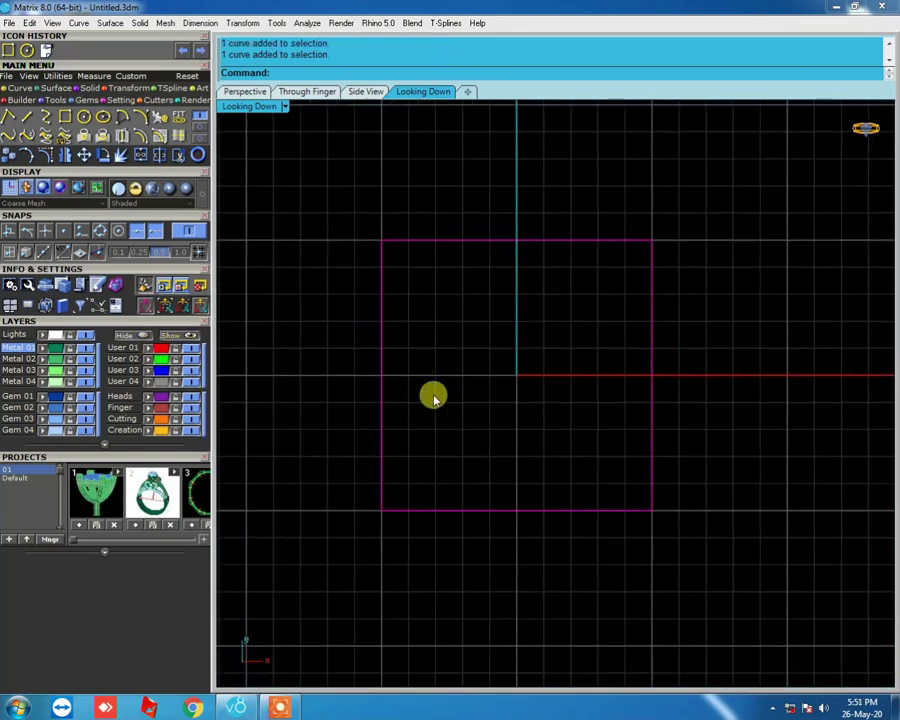
pyautogui.hotkey('ctrl', 'F2')
pyautogui.write('e')
pyautogui.press('Return')
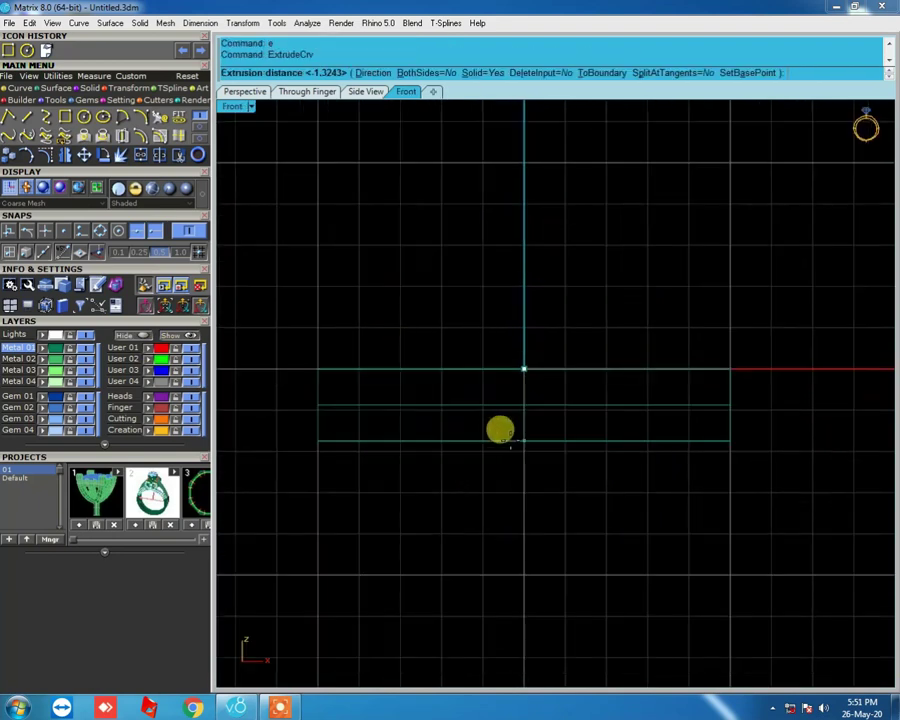
# - Extrude the square -7 into a shaded plate and inspect it in 3D
pyautogui.click(168, 188)
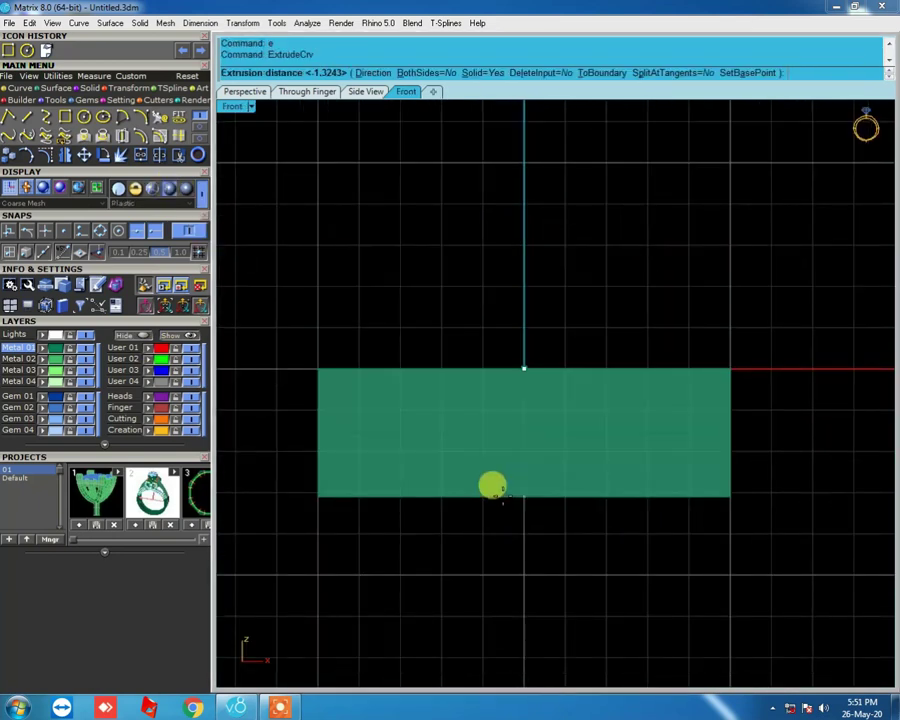
pyautogui.write('-7')
pyautogui.press('Return')
pyautogui.moveTo(642, 279)
pyautogui.keyDown('ctrl'); pyautogui.keyDown('shift'); pyautogui.mouseDown(button='right')
pyautogui.moveTo(442, 307)
pyautogui.moveTo(597, 364)
pyautogui.mouseUp(button='right'); pyautogui.keyUp('shift'); pyautogui.keyUp('ctrl')
pyautogui.hotkey('ctrl', 'F2')
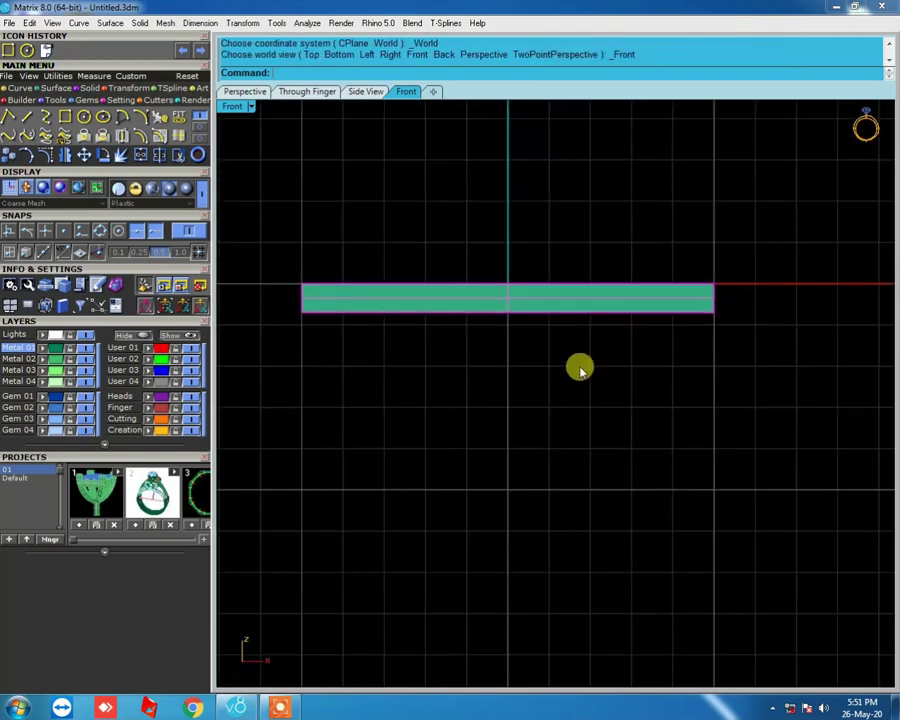
# - Place a pasted copy of the plate below the original, then hide both plates
pyautogui.hotkey('ctrl', 'c')
pyautogui.hotkey('ctrl', 'v')
pyautogui.moveTo(522, 303); pyautogui.dragTo(528, 396)
pyautogui.moveTo(697, 341)
pyautogui.keyDown('ctrl'); pyautogui.keyDown('shift'); pyautogui.mouseDown(button='right')
pyautogui.moveTo(542, 368)
pyautogui.moveTo(615, 350)
pyautogui.moveTo(668, 362)
pyautogui.mouseUp(button='right'); pyautogui.keyUp('shift'); pyautogui.keyUp('ctrl')
pyautogui.hotkey('ctrl', 'F2')
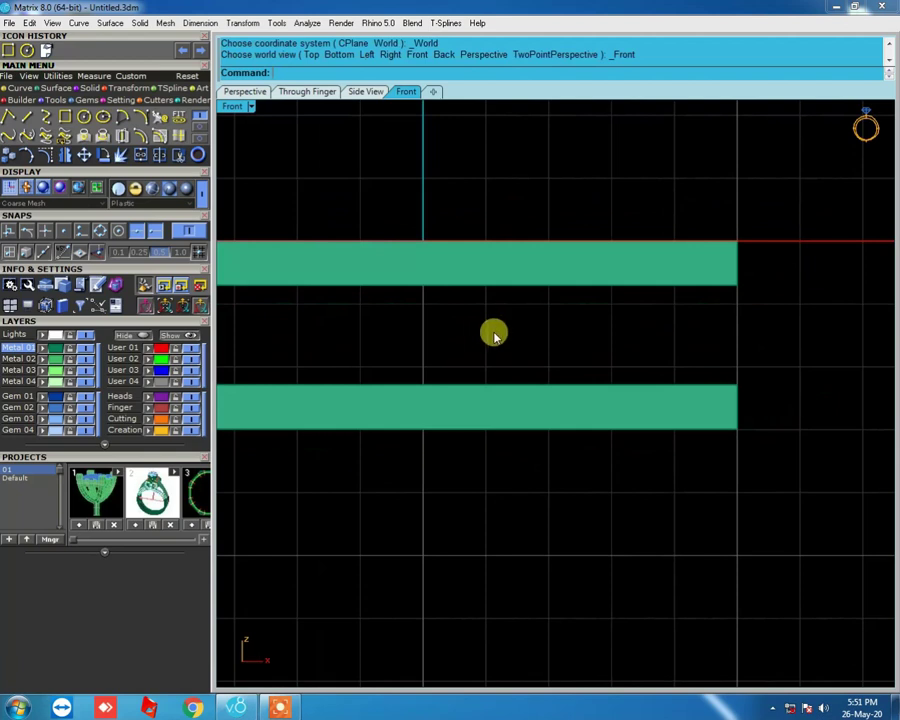
pyautogui.scroll(-2, 640, 270)
pyautogui.moveTo(667, 249); pyautogui.dragTo(500, 430)
pyautogui.press('Delete')
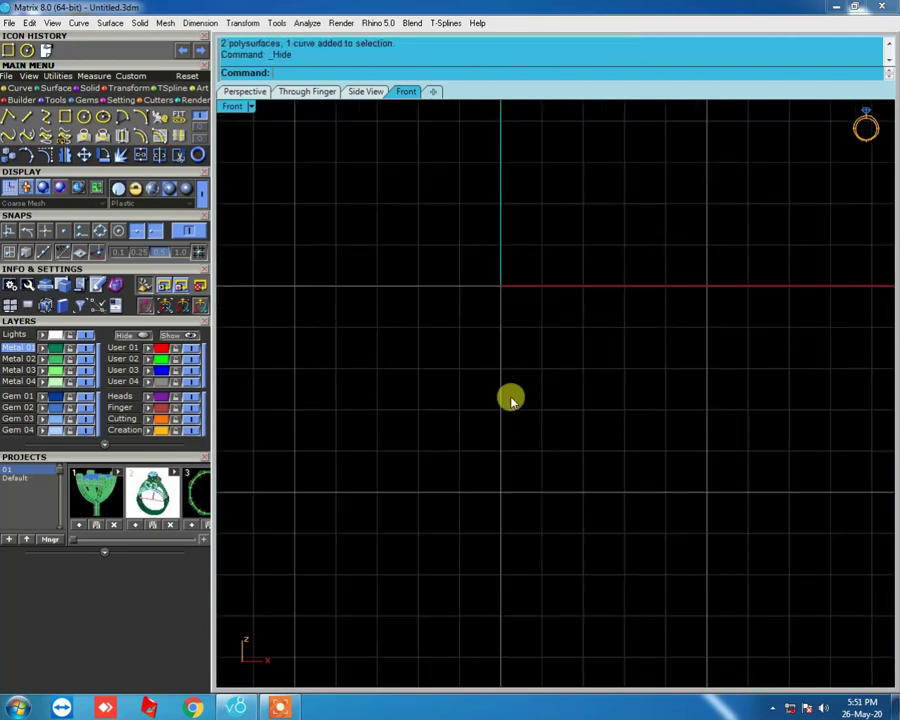
# - Draw a diameter 1 circle at 0,0,0, replacing an undone diameter 7 attempt
pyautogui.click(84, 116)
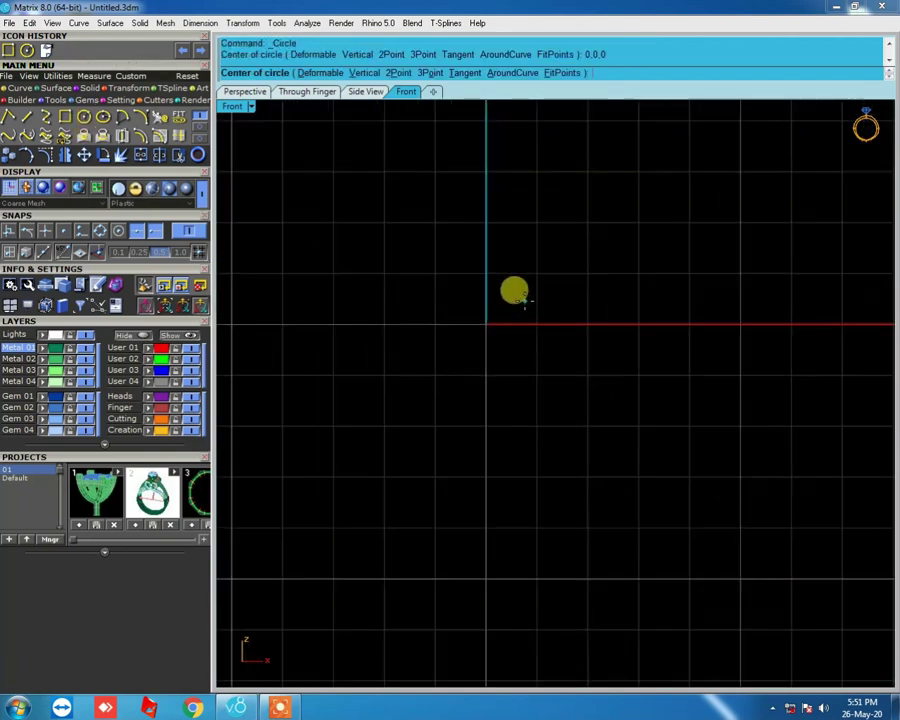
pyautogui.write('0,0,0')
pyautogui.press('Return')
pyautogui.write('7')
pyautogui.press('Return')
pyautogui.scroll(5, 489, 332)
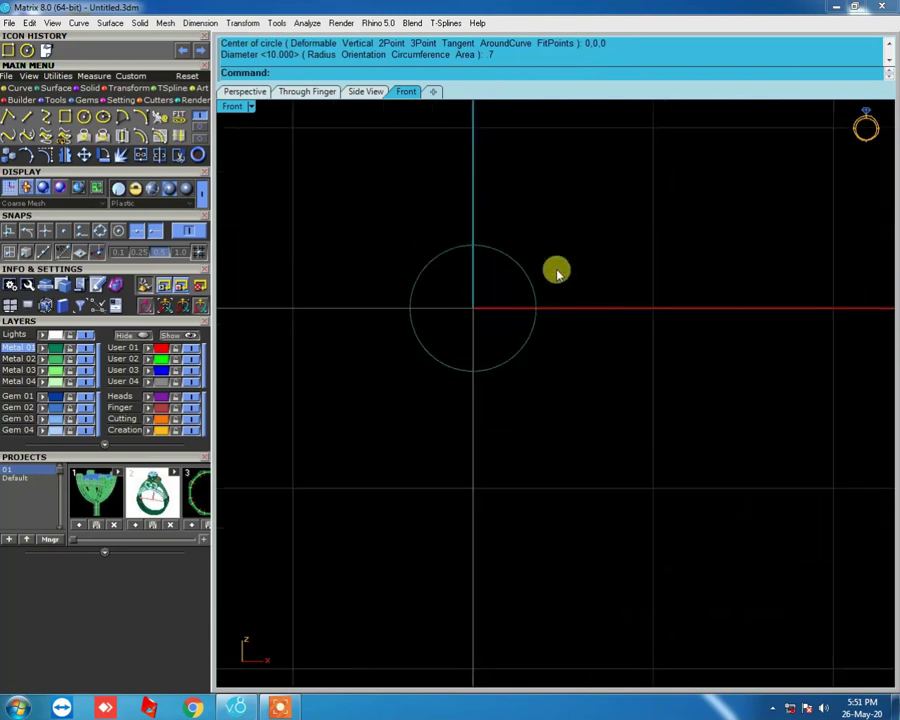
pyautogui.hotkey('ctrl', 'z')
pyautogui.click(84, 116)
pyautogui.write('0,0,0')
pyautogui.press('Return')
pyautogui.write('1')
pyautogui.press('Return')
# - Offset the small circle 0.7 outward to form a concentric ring
pyautogui.click(555, 308)
pyautogui.write('o')
pyautogui.press('Return')
pyautogui.write('0.7')
pyautogui.press('Return')
pyautogui.click(606, 263)
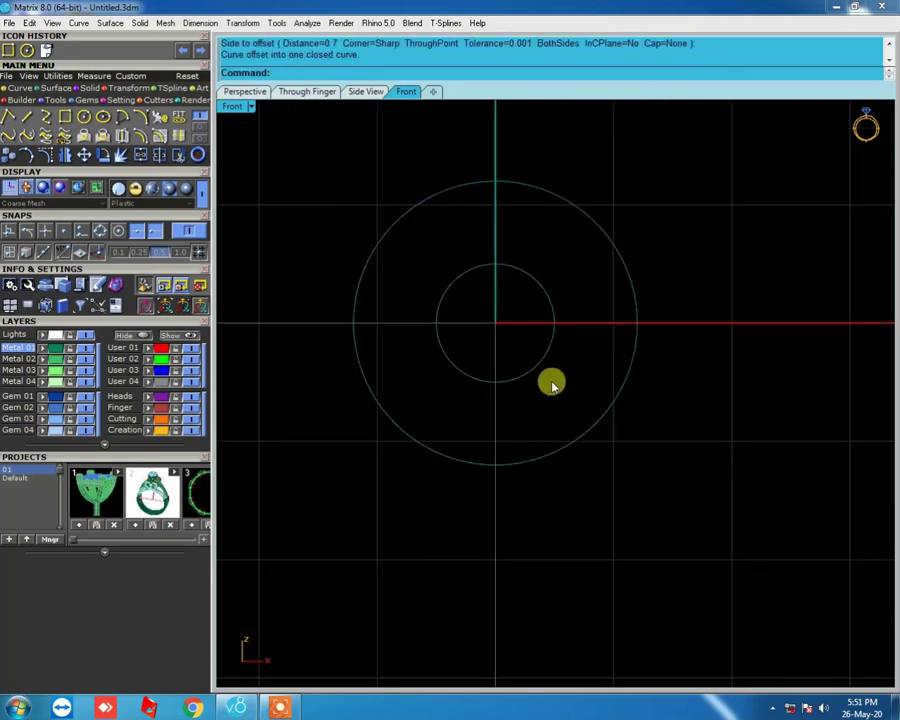
# - Select both circles, orbit to view them, and begin unhiding the plates
pyautogui.moveTo(693, 508); pyautogui.dragTo(418, 261)
pyautogui.scroll(-3, 480, 337)
pyautogui.moveTo(480, 337)
pyautogui.keyDown('ctrl'); pyautogui.keyDown('shift'); pyautogui.mouseDown(button='right')
pyautogui.moveTo(506, 392)
pyautogui.moveTo(434, 382)
pyautogui.moveTo(508, 368)
pyautogui.mouseUp(button='right'); pyautogui.keyUp('shift'); pyautogui.keyUp('ctrl')
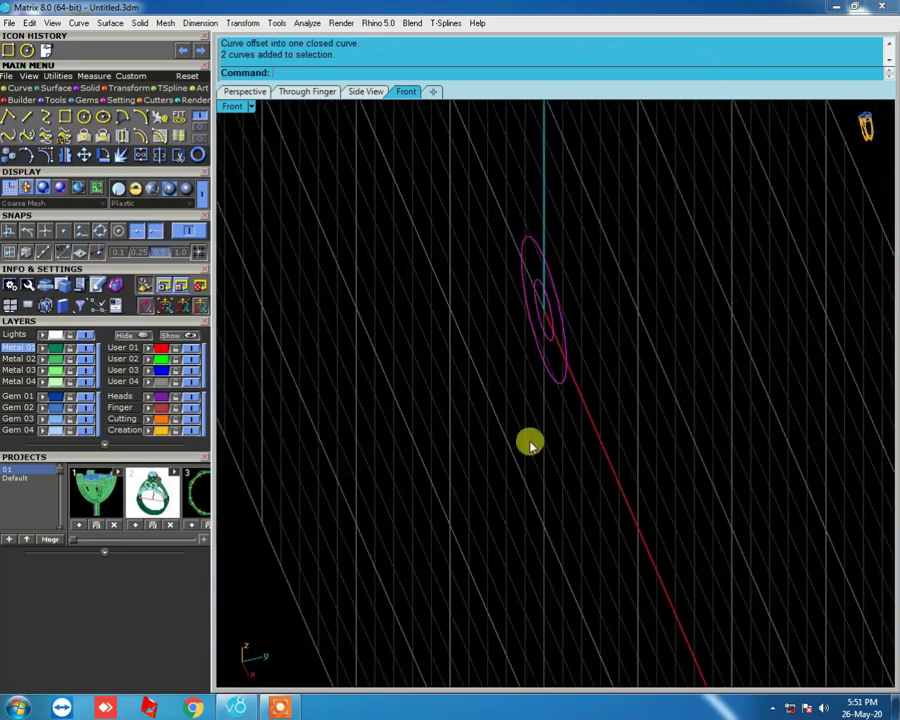
pyautogui.hotkey('ctrl', 'shift', 'h')
pyautogui.keyDown('ctrl'); pyautogui.keyDown('shift'); pyautogui.moveTo(629, 400); pyautogui.dragTo(698, 214, button='right'); pyautogui.keyUp('shift'); pyautogui.keyUp('ctrl')
# - Unhide both plates and orbit from the top view to see them stacked
pyautogui.click(698, 214)
pyautogui.press('Return')
pyautogui.hotkey('ctrl', 'F1')
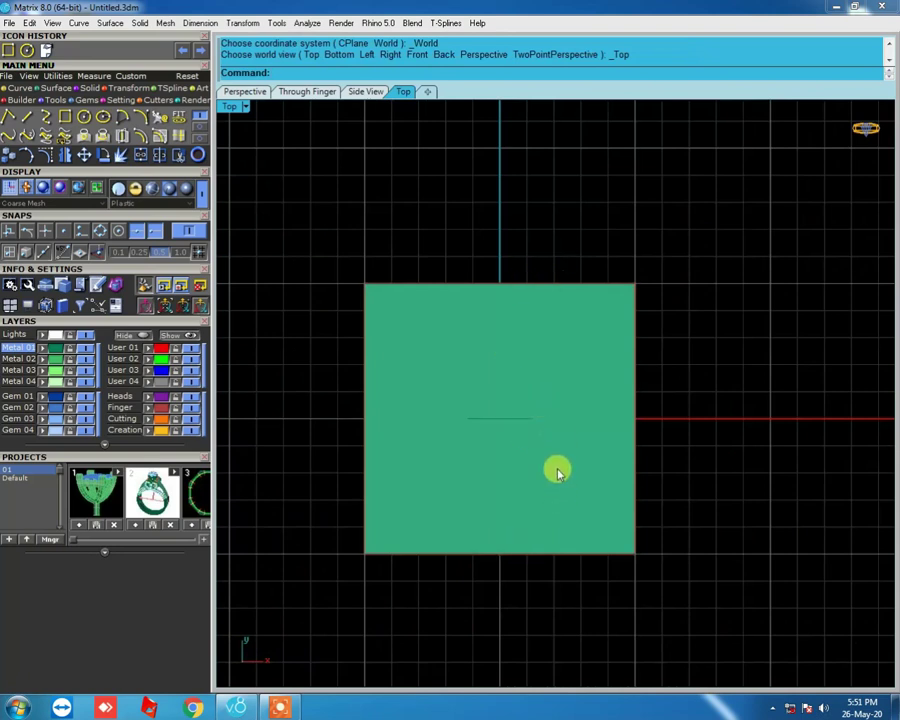
pyautogui.moveTo(539, 447)
pyautogui.keyDown('ctrl'); pyautogui.keyDown('shift'); pyautogui.mouseDown(button='right')
pyautogui.moveTo(554, 259)
pyautogui.moveTo(593, 408)
pyautogui.moveTo(432, 476)
pyautogui.moveTo(462, 430)
pyautogui.mouseUp(button='right'); pyautogui.keyUp('shift'); pyautogui.keyUp('ctrl')
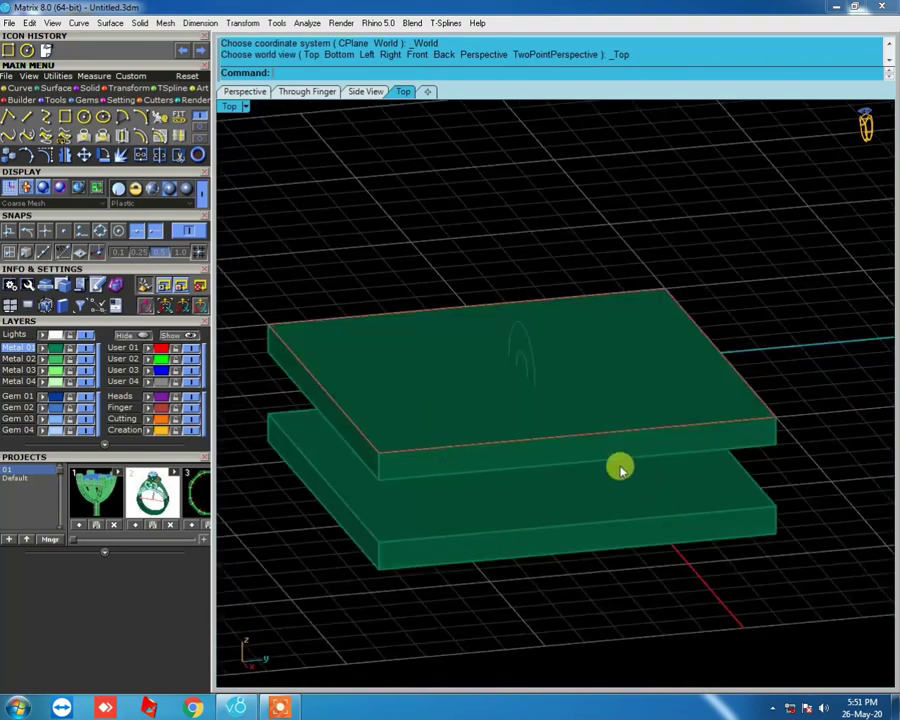
# - Compute 10/3 in Windows Calculator, then window-select the two circles
pyautogui.press('XF86Calculator')
pyautogui.write('10')
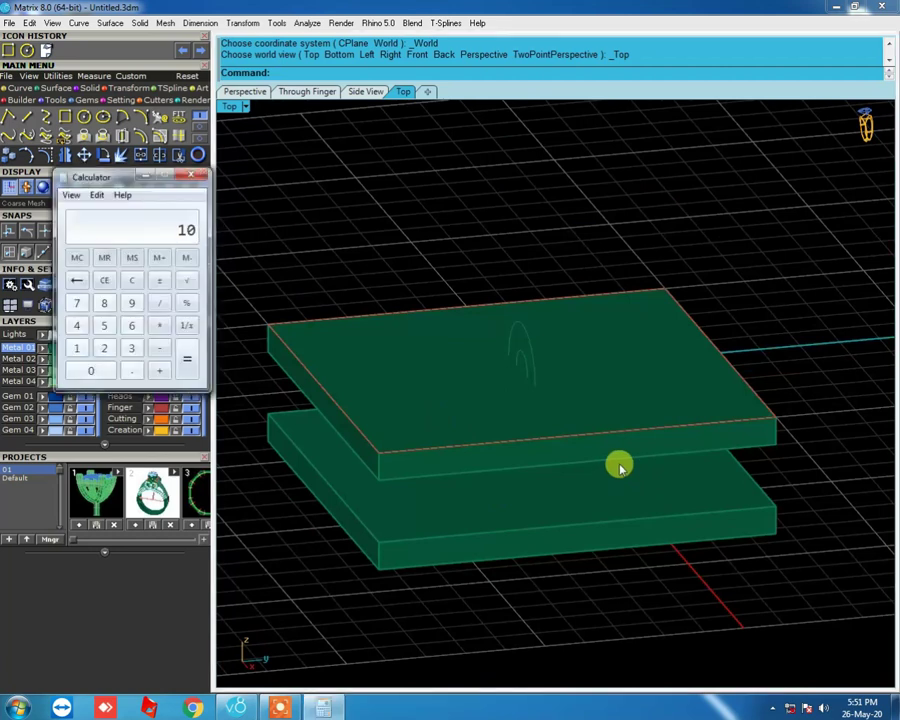
pyautogui.write('/3')
pyautogui.press('Return')
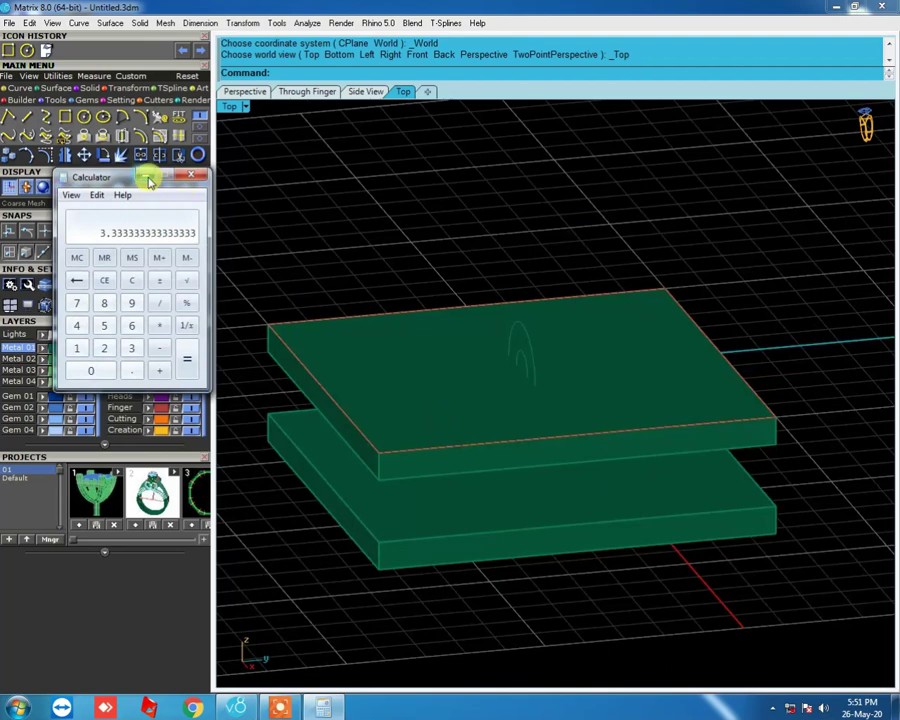
pyautogui.click(191, 176)
pyautogui.moveTo(357, 236); pyautogui.dragTo(644, 657)
pyautogui.moveTo(610, 602); pyautogui.dragTo(530, 387, button='right')
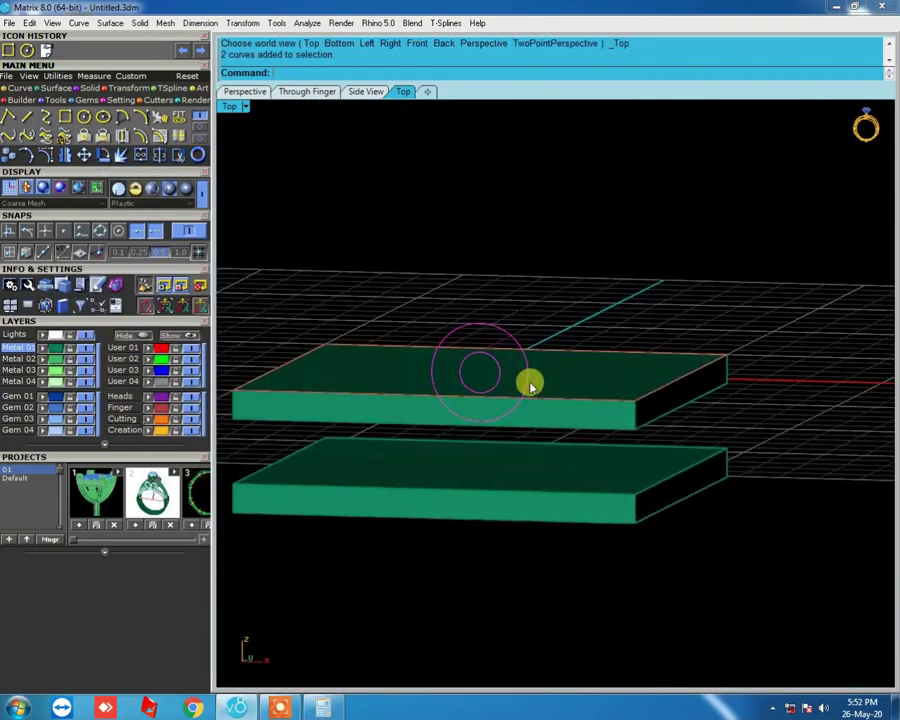
pyautogui.click(554, 73)
# - Cancel an accidental edge-rounding command and switch to the right side view
pyautogui.write('fil')
pyautogui.press('Return')
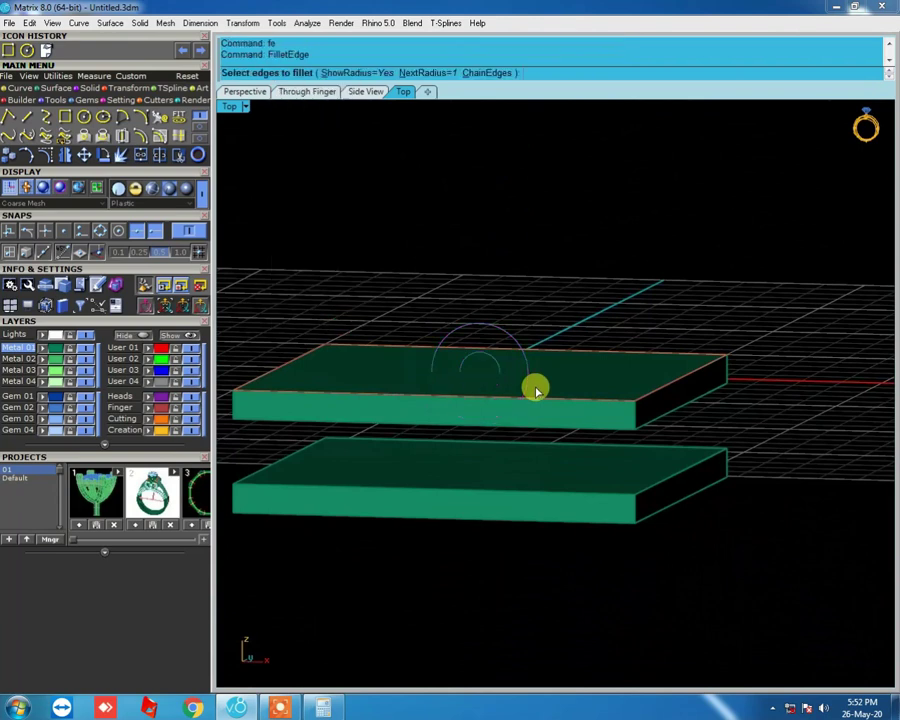
pyautogui.press('Escape')
pyautogui.hotkey('ctrl', 'F2')
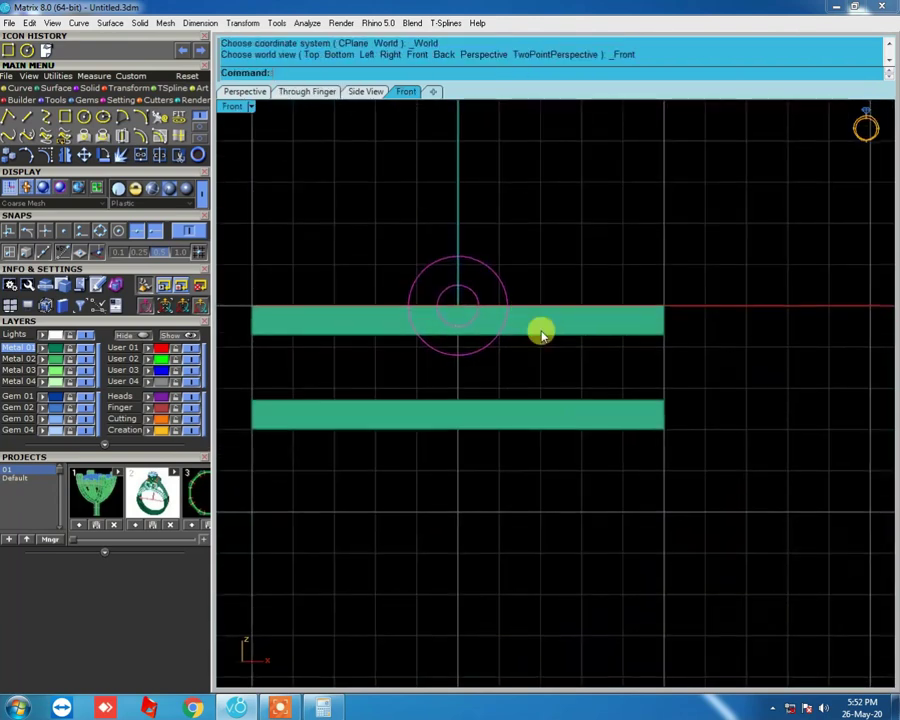
pyautogui.scroll(1, 530, 325)
pyautogui.write('t')
pyautogui.hotkey('ctrl', 'F3')
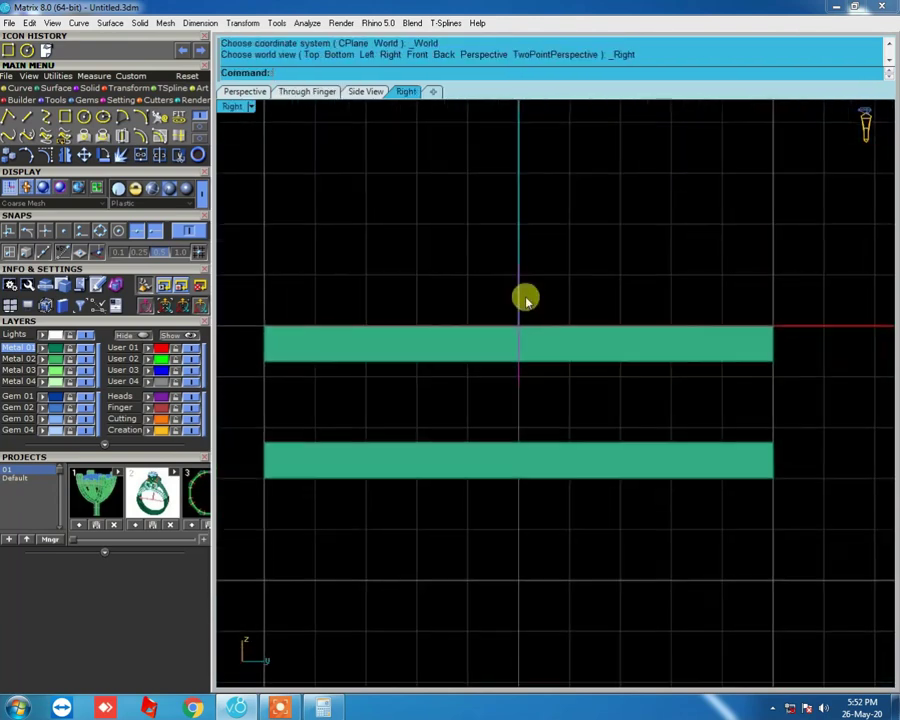
# - Start extruding the circles and compute 3/2 in the calculator
pyautogui.write('e')
pyautogui.press('Return')
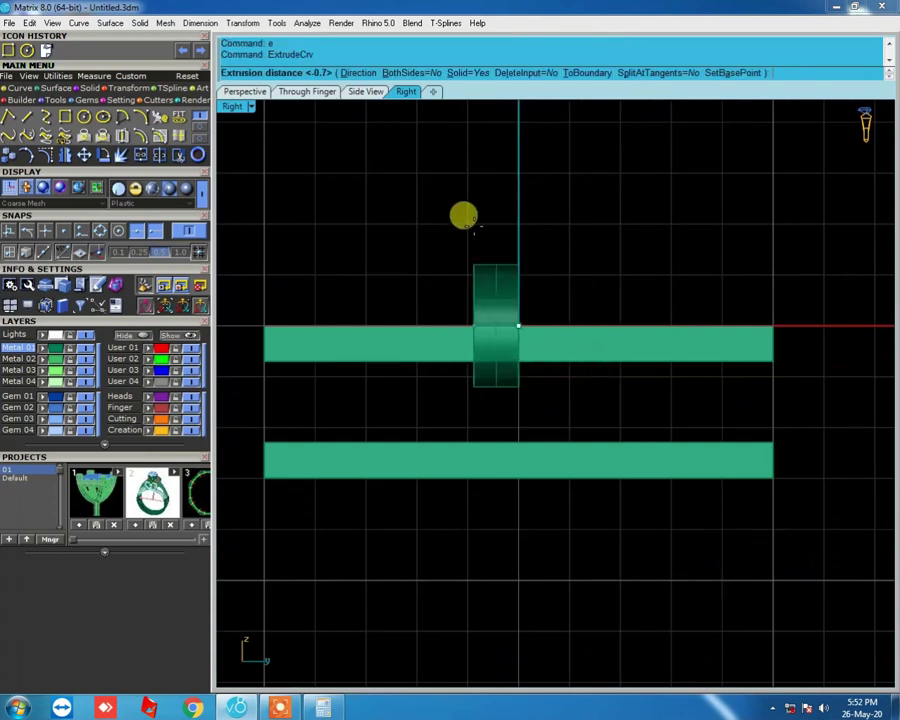
pyautogui.hotkey('alt', 'Tab')
pyautogui.write('3/2')
pyautogui.press('Return')
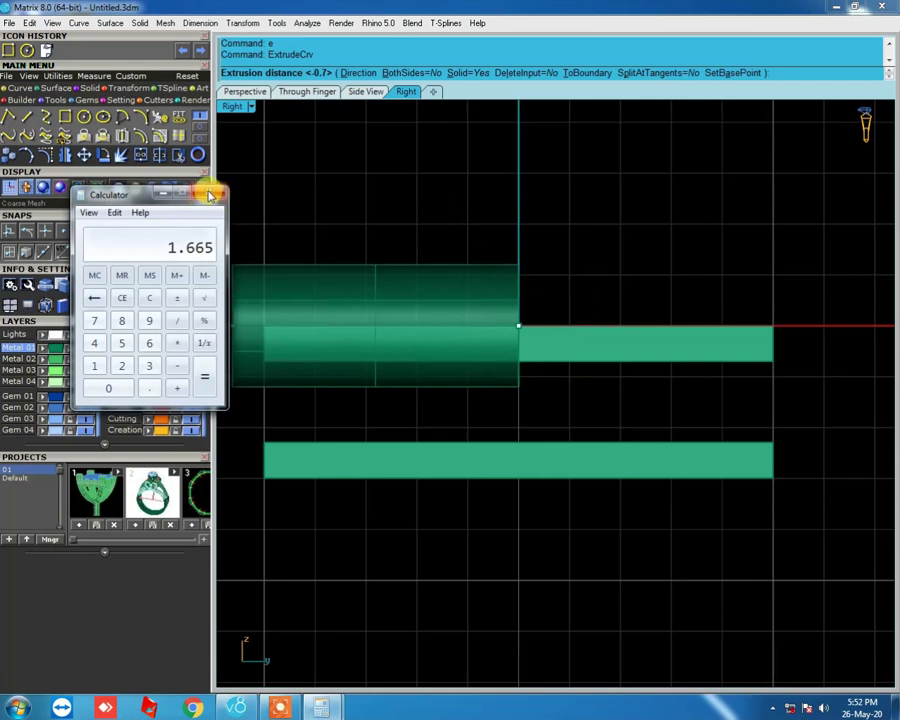
pyautogui.click(211, 193)
# - Extrude the ring 1.66 in both directions and orbit to check the knuckle
pyautogui.write('1.66')
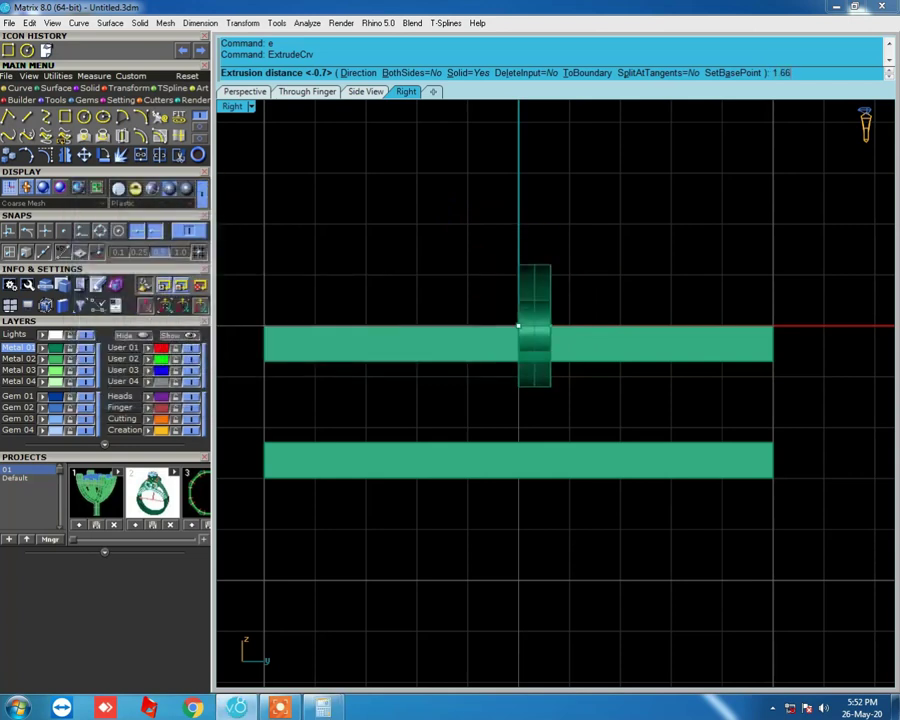
pyautogui.click(415, 73)
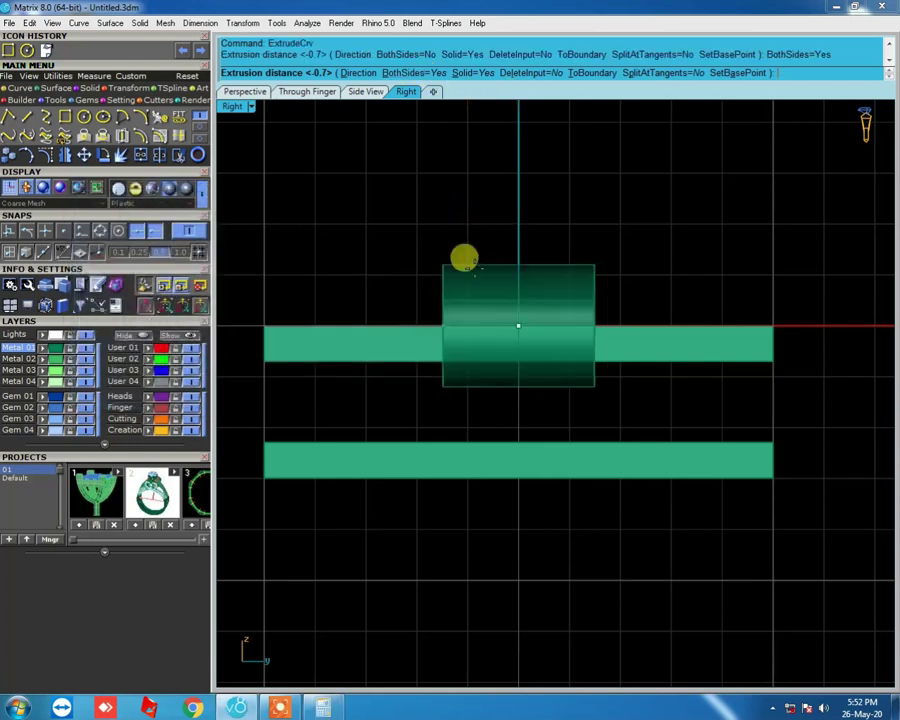
pyautogui.write('1.66')
pyautogui.press('Return')
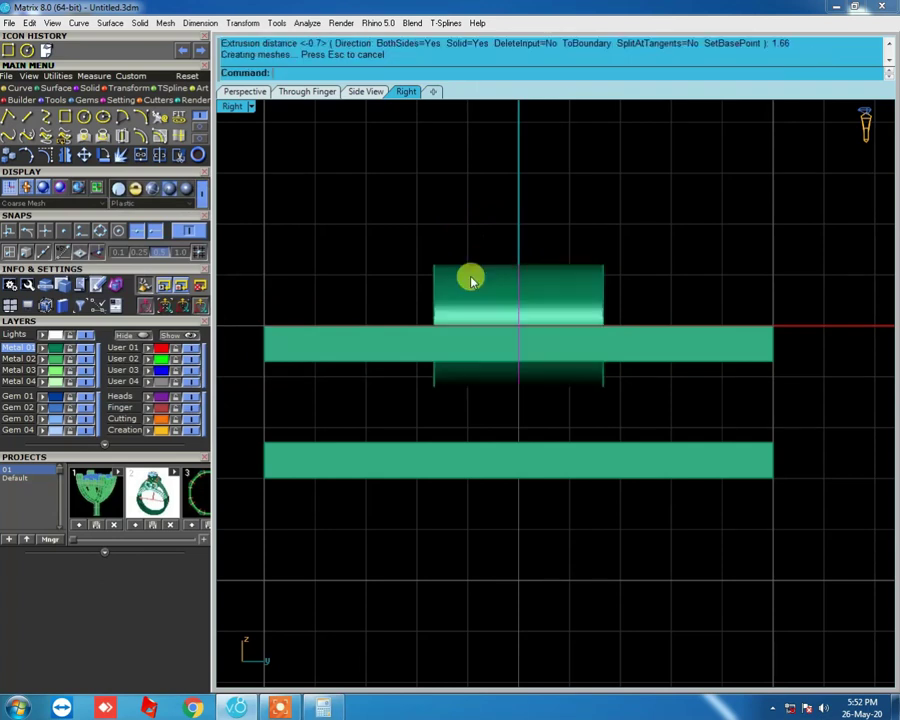
pyautogui.moveTo(638, 408); pyautogui.dragTo(700, 360, button='right')
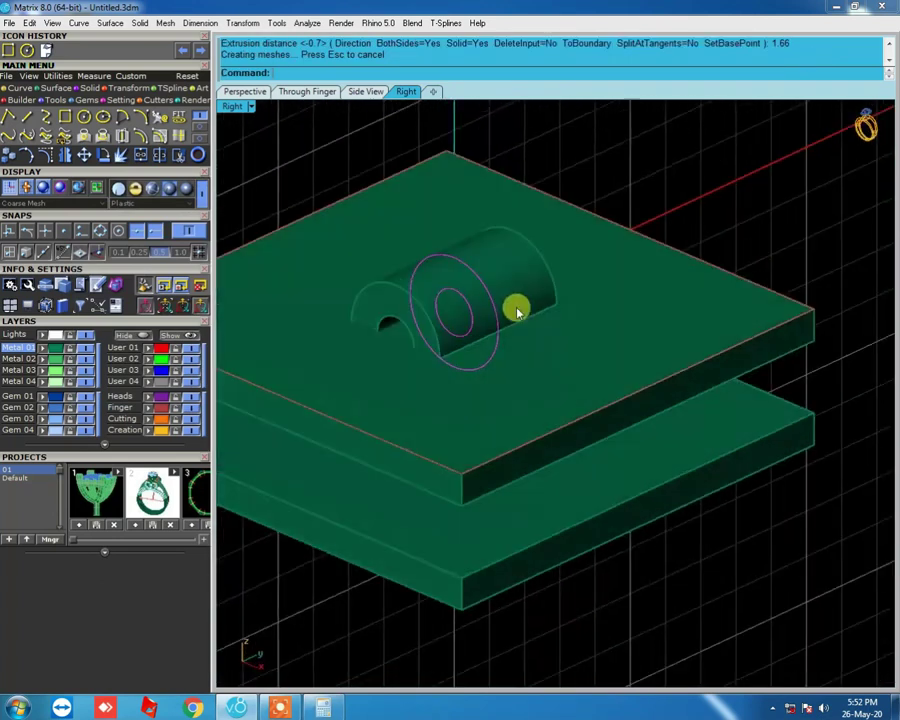
# - Move the knuckle down to sit against the lower plate
pyautogui.click(505, 302)
pyautogui.moveTo(518, 250); pyautogui.dragTo(514, 378)
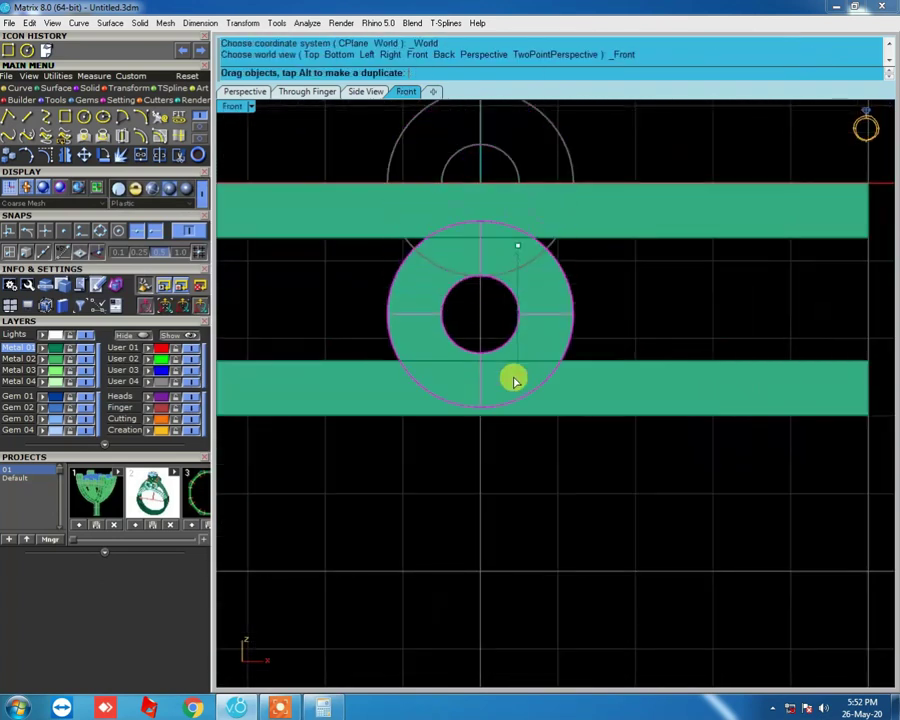
pyautogui.scroll(5, 474, 238)
pyautogui.scroll(3, 474, 238)
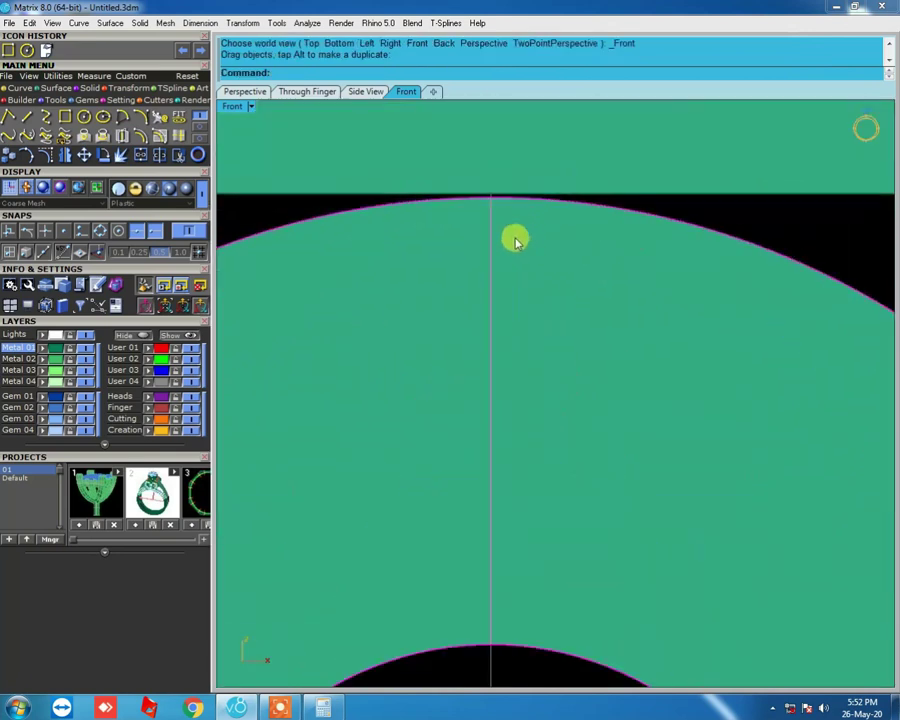
pyautogui.scroll(2, 514, 240)
pyautogui.moveTo(516, 236); pyautogui.dragTo(518, 215)
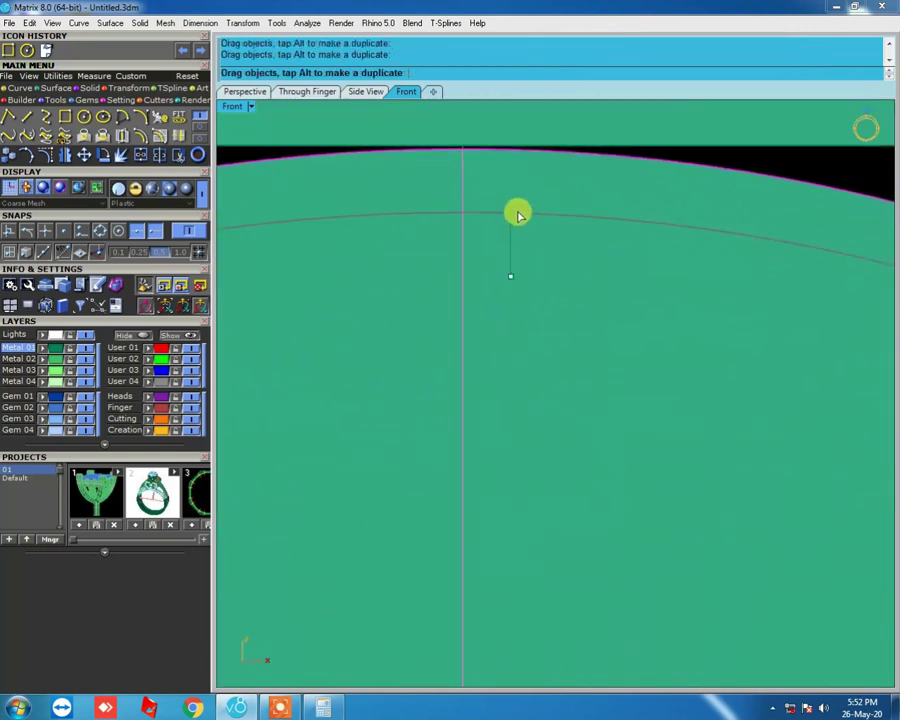
pyautogui.scroll(-3, 500, 320)
pyautogui.scroll(-3, 500, 327)
# - Duplicate the knuckle in the side view and slide the copy alongside
pyautogui.hotkey('ctrl', 'F3')
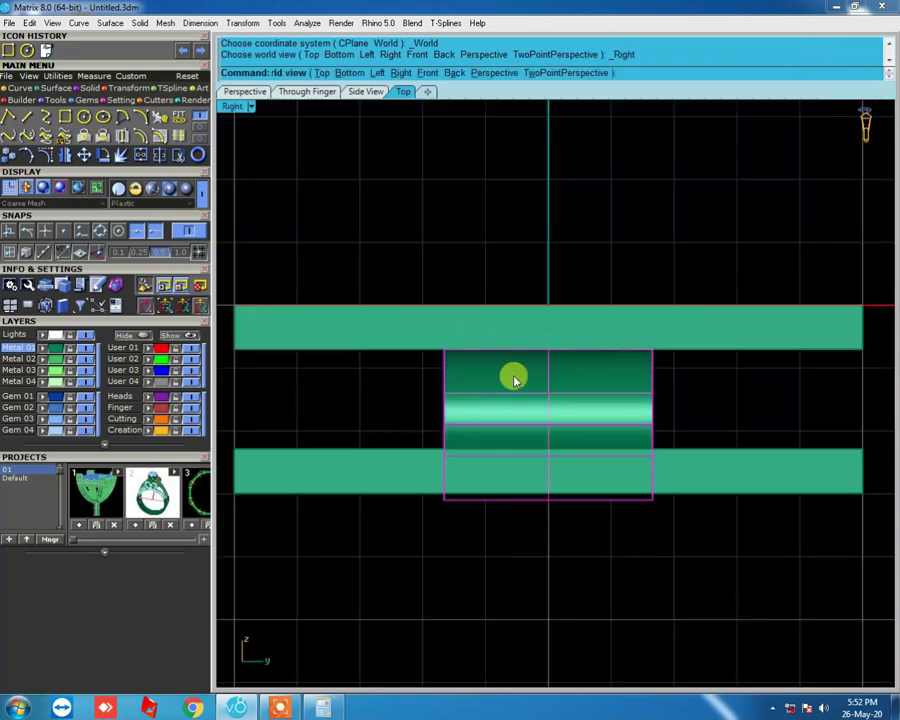
pyautogui.press('Right')
pyautogui.hotkey('ctrl', 'c')
pyautogui.moveTo(456, 302)
pyautogui.mouseDown()
pyautogui.moveTo(680, 310)
pyautogui.moveTo(474, 314)
pyautogui.mouseUp()
pyautogui.scroll(1, 610, 260)
pyautogui.scroll(3, 694, 304)
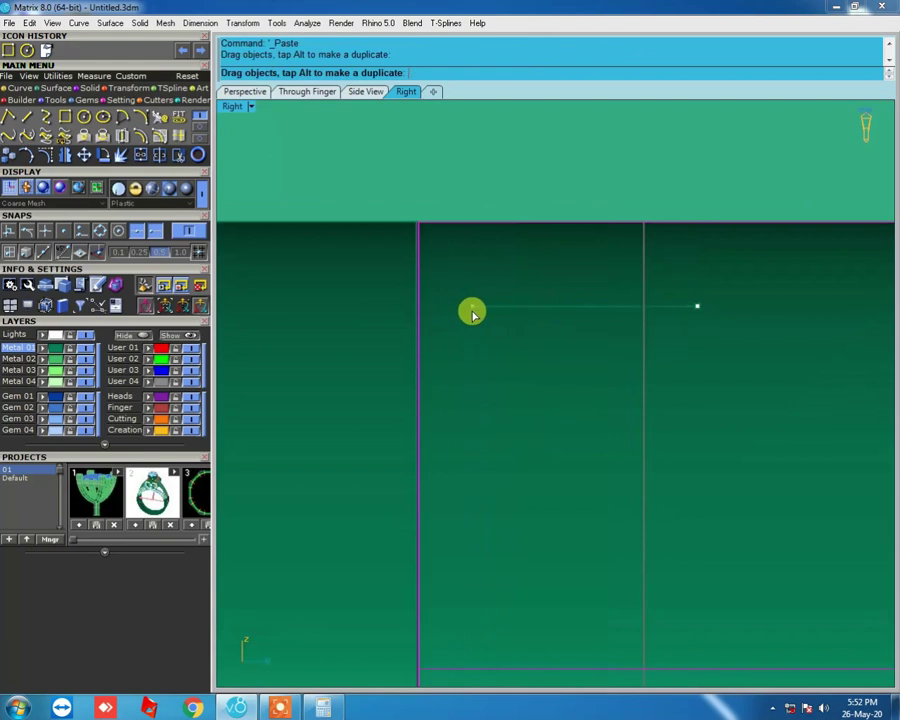
# - Mirror the copied knuckle across a plane starting at 0,0,0
pyautogui.scroll(-2, 473, 315)
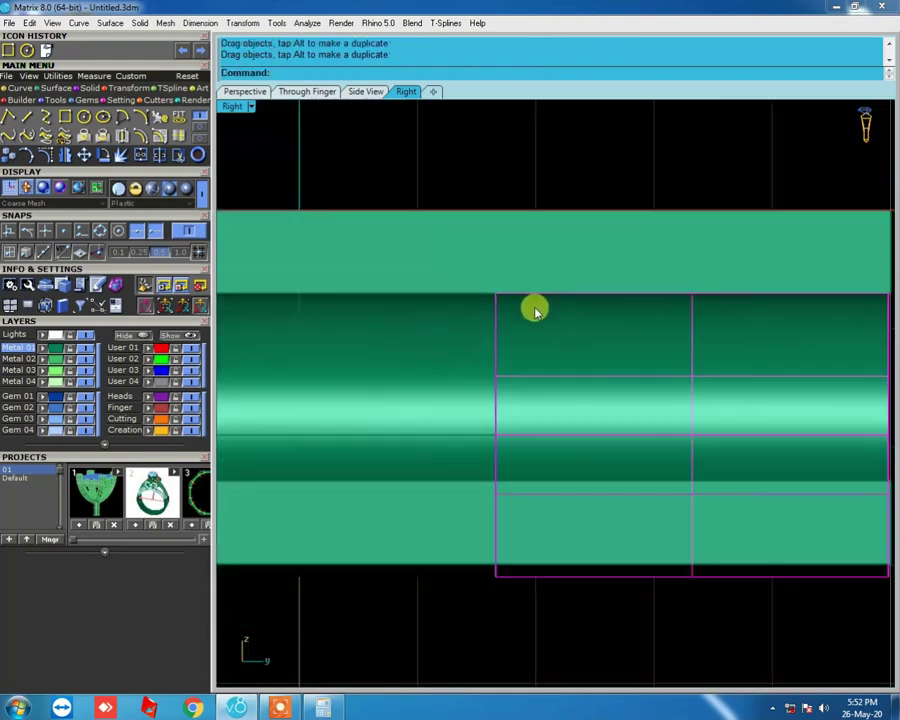
pyautogui.scroll(-1, 532, 305)
pyautogui.moveTo(542, 325); pyautogui.dragTo(606, 331, button='right')
pyautogui.scroll(-2, 605, 331)
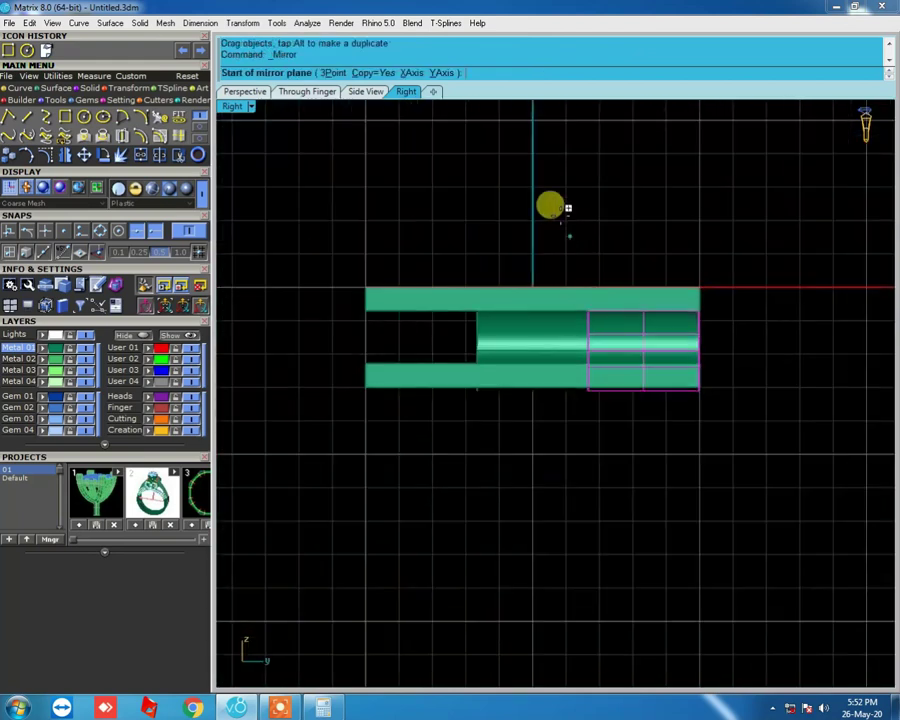
pyautogui.write('0,0,0')
pyautogui.press('Return')
pyautogui.click(516, 211)
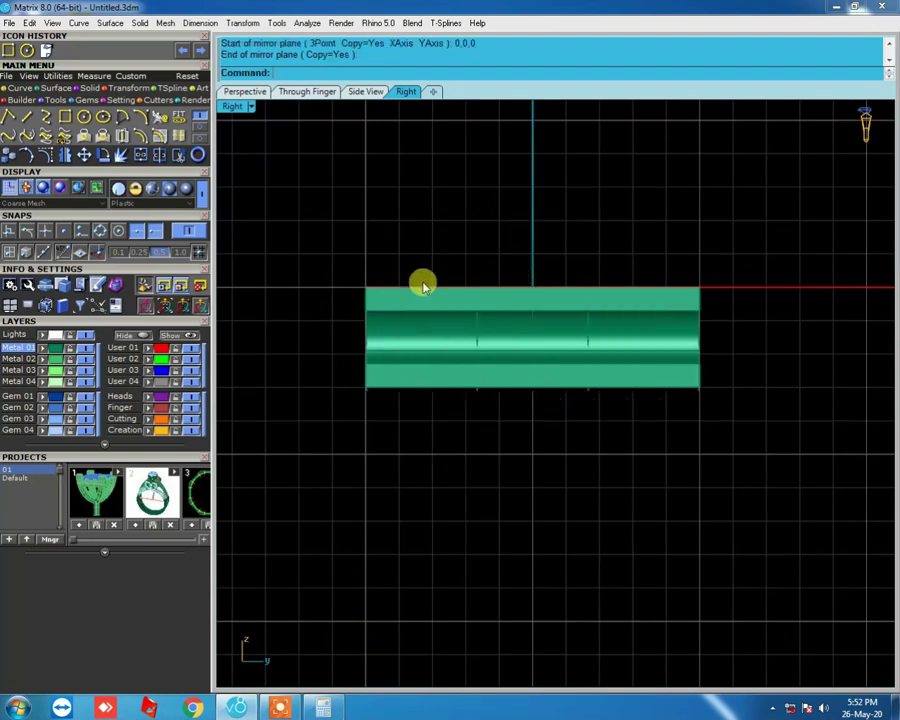
# - Move a knuckle toward the right end of the plates in front view
pyautogui.click(493, 338)
pyautogui.moveTo(493, 338)
pyautogui.mouseDown(button='right')
pyautogui.moveTo(704, 324)
pyautogui.moveTo(526, 336)
pyautogui.mouseUp(button='right')
pyautogui.hotkey('ctrl', 'F2')
pyautogui.moveTo(452, 290); pyautogui.dragTo(650, 297)
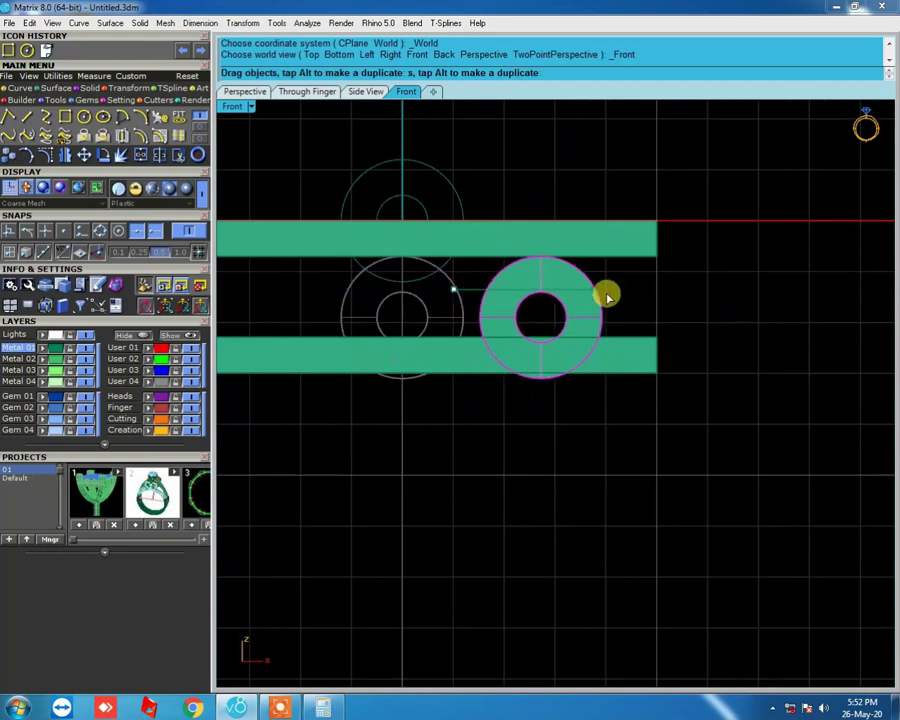
# - Align the knuckle ring with the end of the plates in Front view
pyautogui.scroll(5, 659, 245)
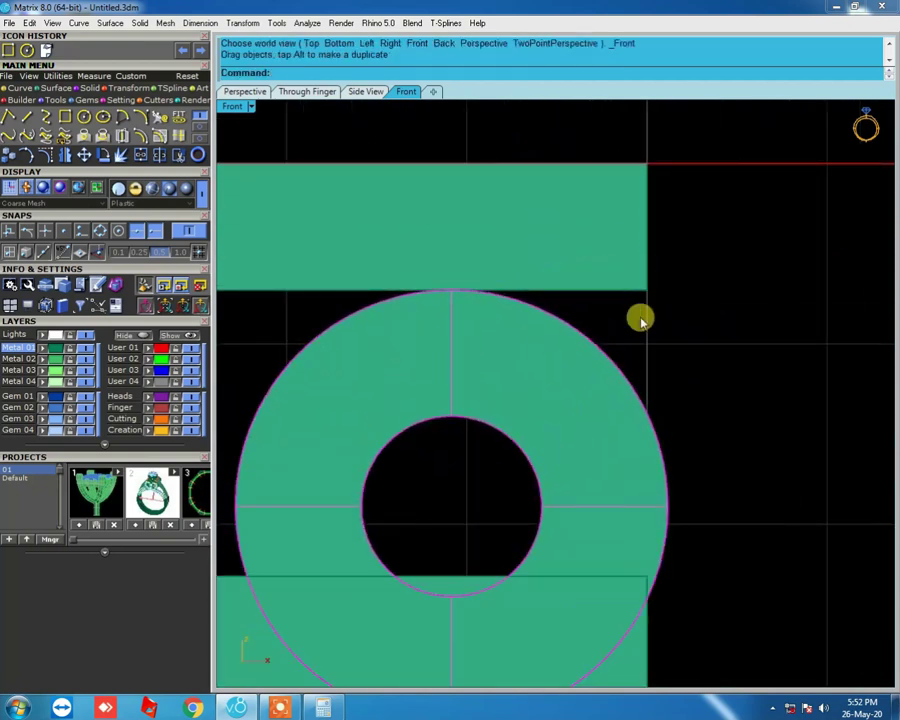
pyautogui.scroll(3, 642, 422)
pyautogui.moveTo(642, 422); pyautogui.dragTo(576, 434)
pyautogui.scroll(-2, 628, 258)
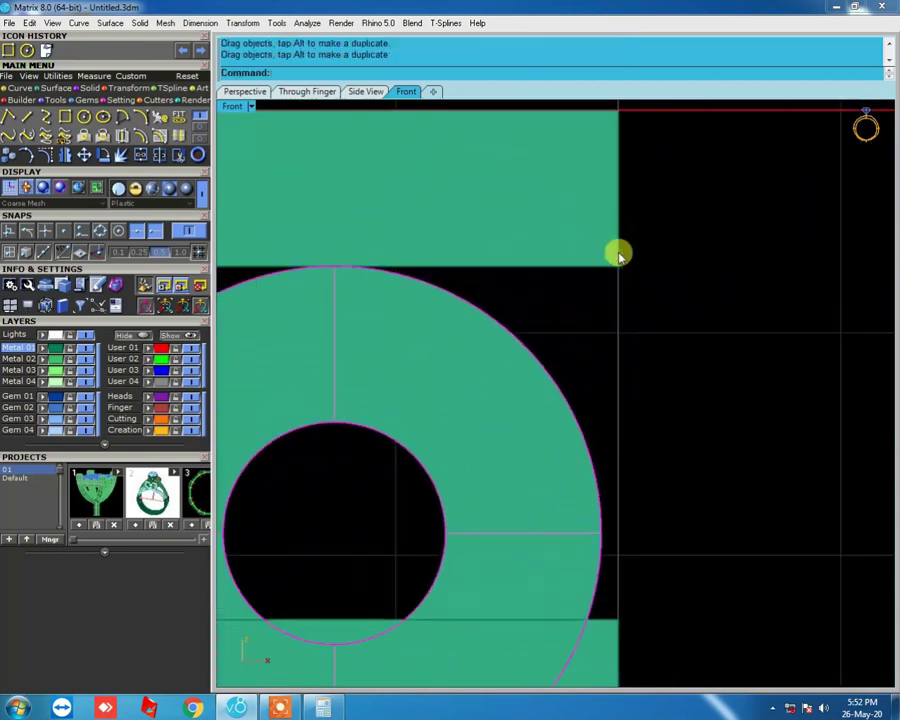
pyautogui.scroll(3, 617, 505)
pyautogui.moveTo(580, 527); pyautogui.dragTo(628, 528)
pyautogui.scroll(-3, 578, 362)
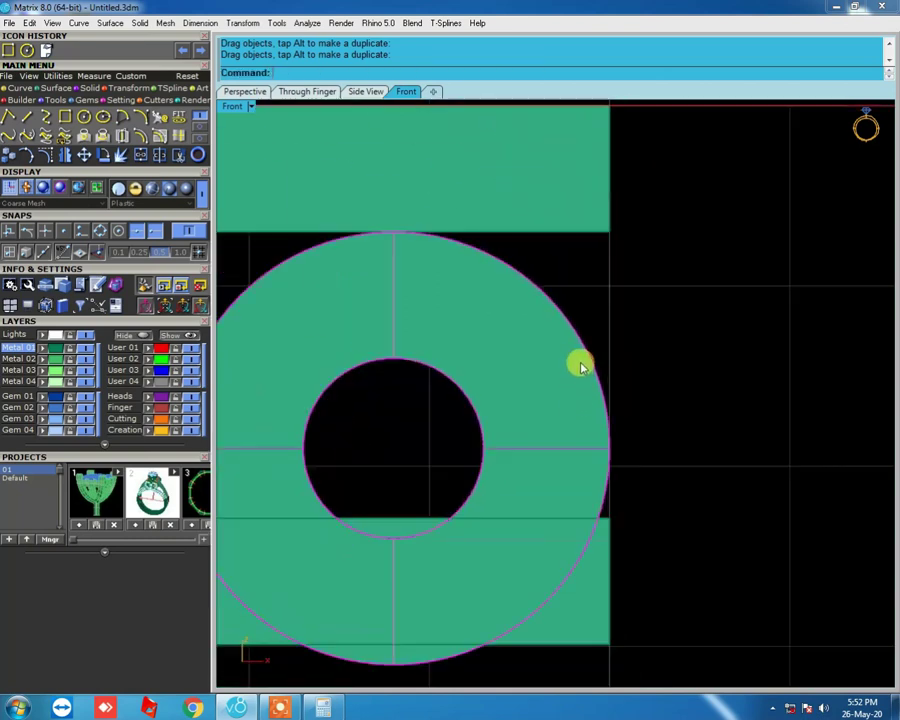
pyautogui.scroll(-3, 663, 333)
pyautogui.scroll(1, 511, 458)
# - Drag the bottom plate down below the upper plate
pyautogui.moveTo(340, 341); pyautogui.dragTo(342, 343)
pyautogui.scroll(3, 600, 446)
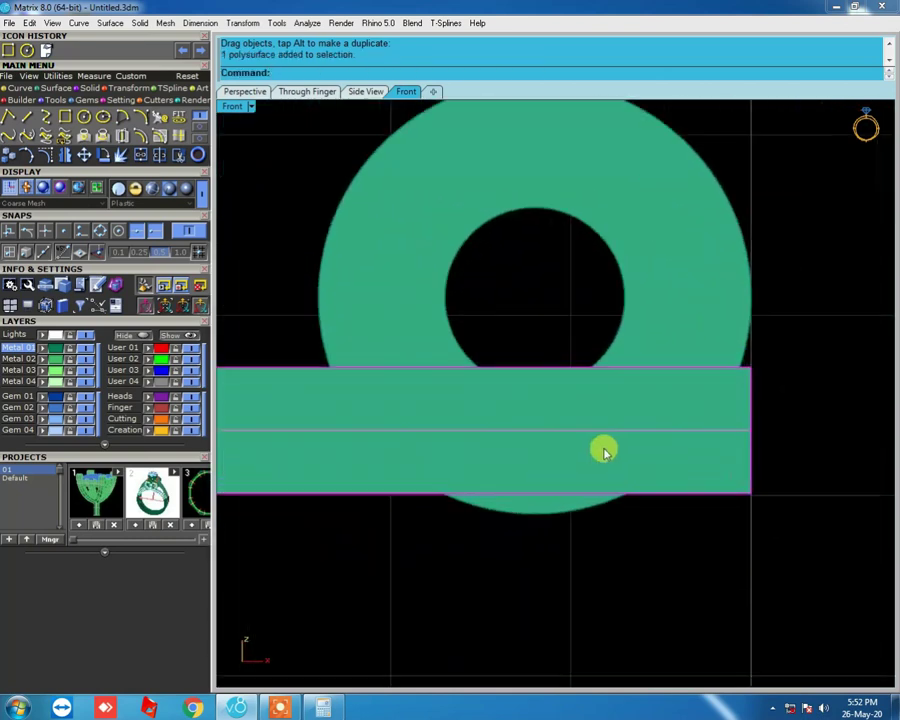
pyautogui.scroll(2, 552, 478)
pyautogui.scroll(2, 516, 544)
pyautogui.scroll(2, 585, 418)
pyautogui.scroll(-3, 583, 417)
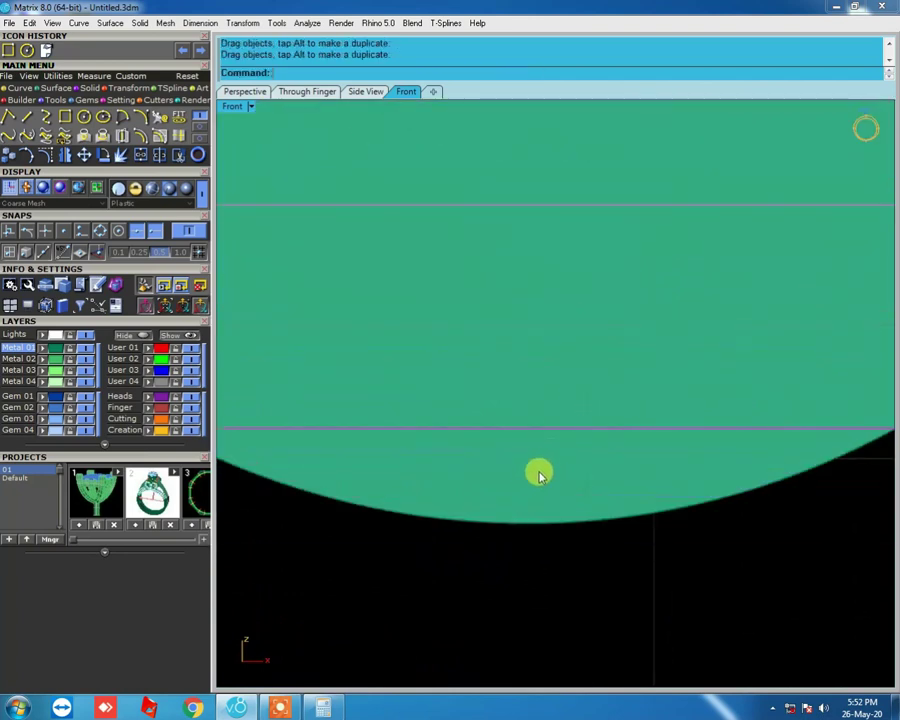
pyautogui.scroll(-2, 668, 382)
pyautogui.moveTo(637, 333)
pyautogui.mouseDown()
pyautogui.moveTo(650, 425)
pyautogui.moveTo(658, 424)
pyautogui.mouseUp()
pyautogui.scroll(-1, 658, 424)
pyautogui.scroll(-1, 658, 424)
pyautogui.scroll(-1, 660, 418)
# - Select the leftover circle curves, lower plate and its knuckle ring, and hide them
pyautogui.scroll(-2, 655, 440)
pyautogui.scroll(1, 670, 450)
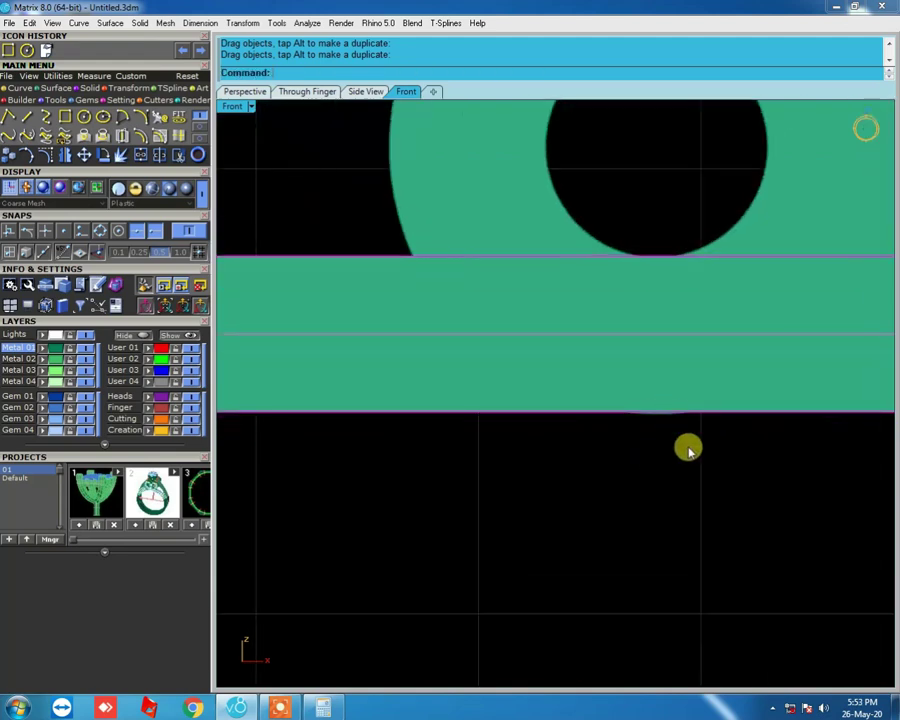
pyautogui.scroll(2, 675, 440)
pyautogui.scroll(-2, 619, 456)
pyautogui.moveTo(607, 422)
pyautogui.keyDown('ctrl'); pyautogui.keyDown('shift'); pyautogui.mouseDown(button='right')
pyautogui.moveTo(590, 368)
pyautogui.moveTo(686, 328)
pyautogui.moveTo(445, 226)
pyautogui.mouseUp(button='right'); pyautogui.keyUp('shift'); pyautogui.keyUp('ctrl')
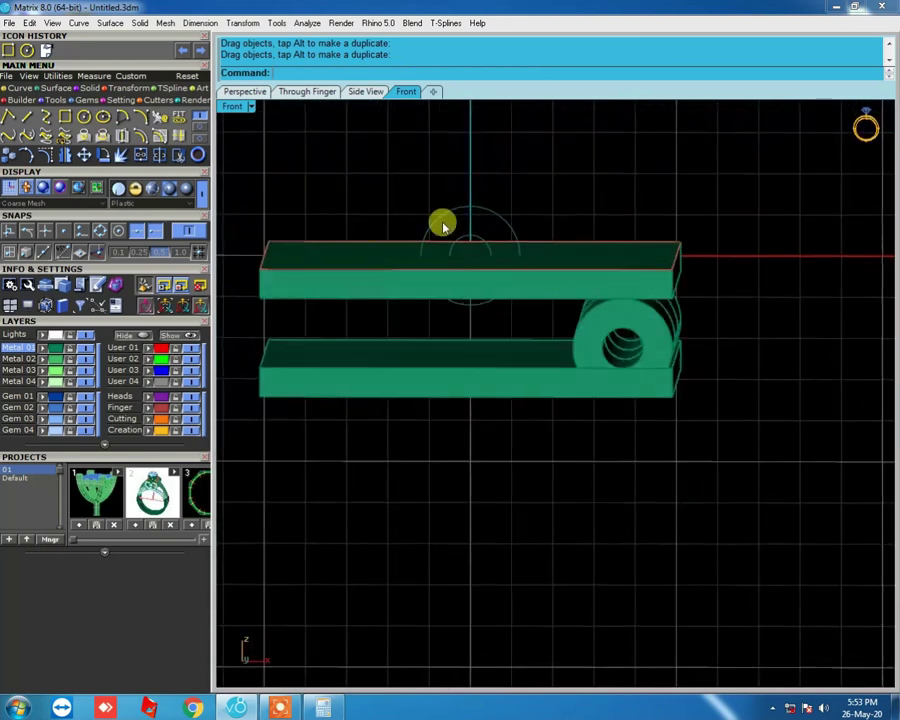
pyautogui.moveTo(547, 380); pyautogui.dragTo(545, 378)
pyautogui.click(499, 270)
pyautogui.moveTo(496, 272)
pyautogui.keyDown('ctrl'); pyautogui.keyDown('shift'); pyautogui.mouseDown(button='right')
pyautogui.moveTo(578, 328)
pyautogui.moveTo(558, 325)
pyautogui.moveTo(540, 378)
pyautogui.mouseUp(button='right'); pyautogui.keyUp('shift'); pyautogui.keyUp('ctrl')
pyautogui.click(540, 378)
pyautogui.moveTo(631, 375)
pyautogui.keyDown('ctrl'); pyautogui.keyDown('shift'); pyautogui.mouseDown(button='right')
pyautogui.moveTo(613, 364)
pyautogui.moveTo(783, 344)
pyautogui.moveTo(626, 314)
pyautogui.moveTo(748, 325)
pyautogui.moveTo(475, 256)
pyautogui.mouseUp(button='right'); pyautogui.keyUp('shift'); pyautogui.keyUp('ctrl')
pyautogui.click(782, 340)
pyautogui.hotkey('ctrl', 'h')
pyautogui.moveTo(475, 362)
pyautogui.keyDown('ctrl'); pyautogui.keyDown('shift'); pyautogui.mouseDown(button='right')
pyautogui.moveTo(556, 374)
pyautogui.moveTo(580, 338)
pyautogui.moveTo(566, 362)
pyautogui.mouseUp(button='right'); pyautogui.keyUp('shift'); pyautogui.keyUp('ctrl')
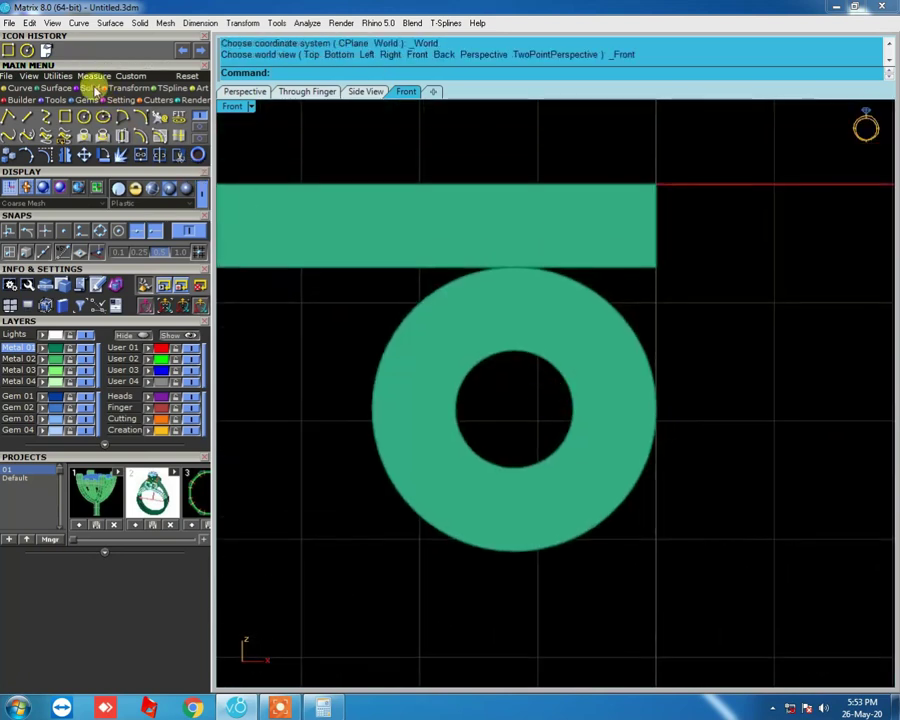
# - Build a 3Point box from the ring's left edge joining the knuckle to the upper plate
pyautogui.click(97, 88)
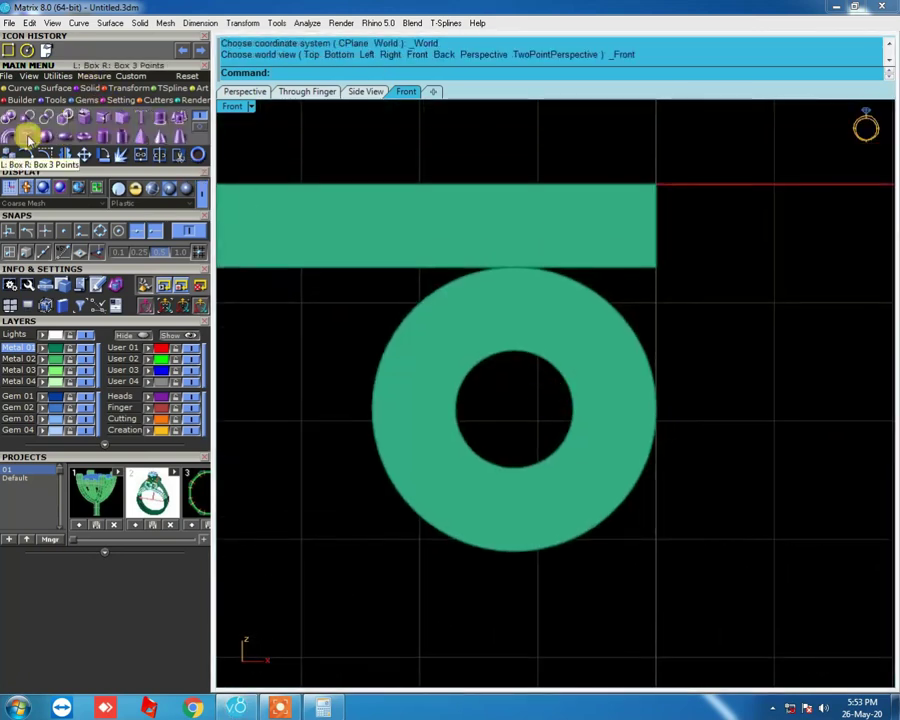
pyautogui.click(27, 138)
pyautogui.click(368, 73)
pyautogui.scroll(2, 360, 407)
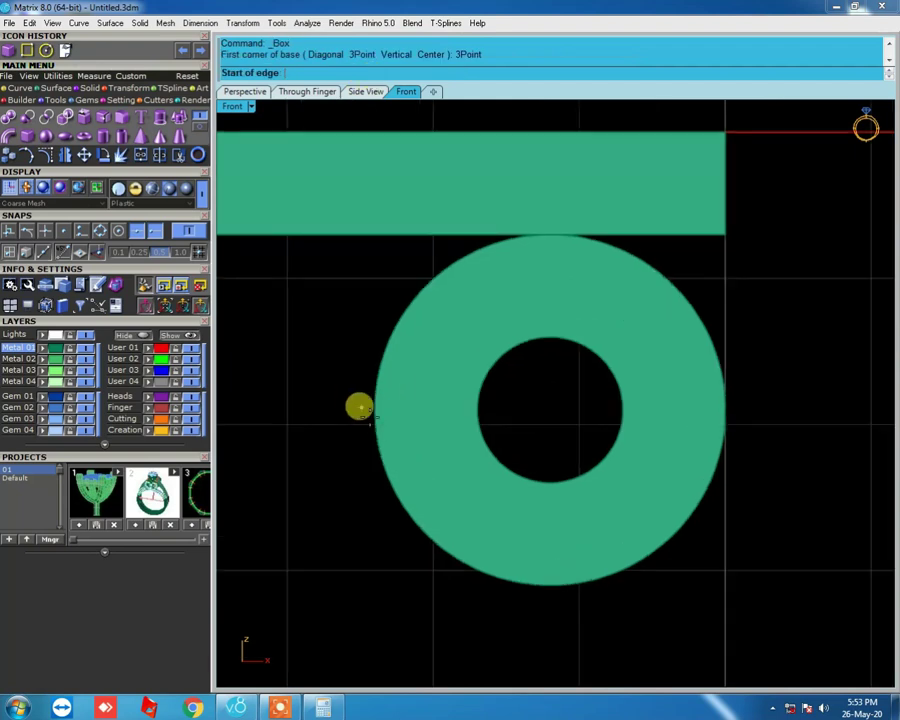
pyautogui.click(374, 409)
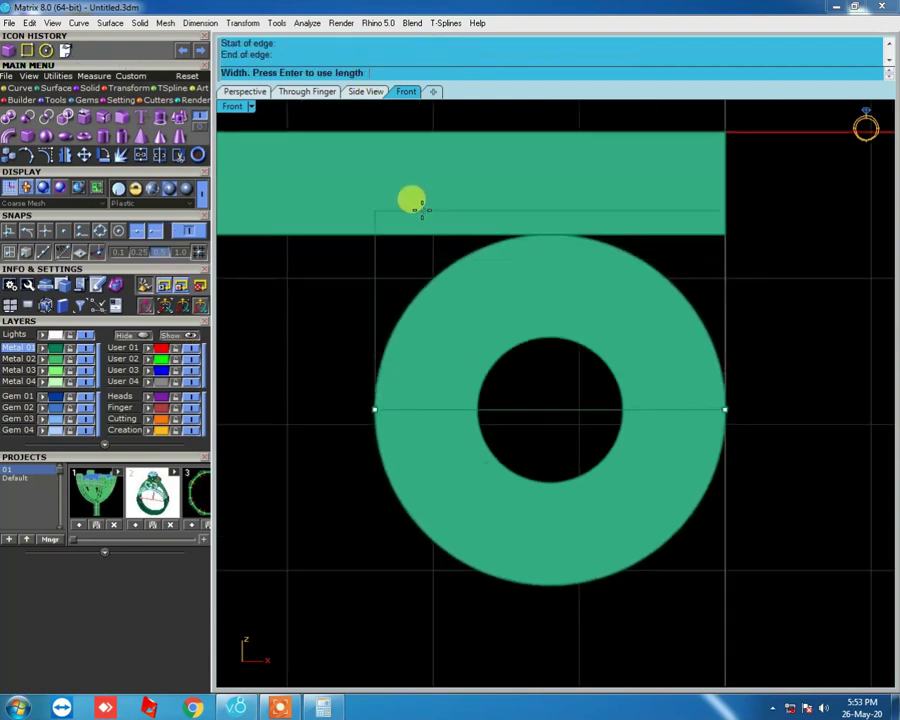
pyautogui.hotkey('ctrl', 'F3')
pyautogui.scroll(-2, 604, 392)
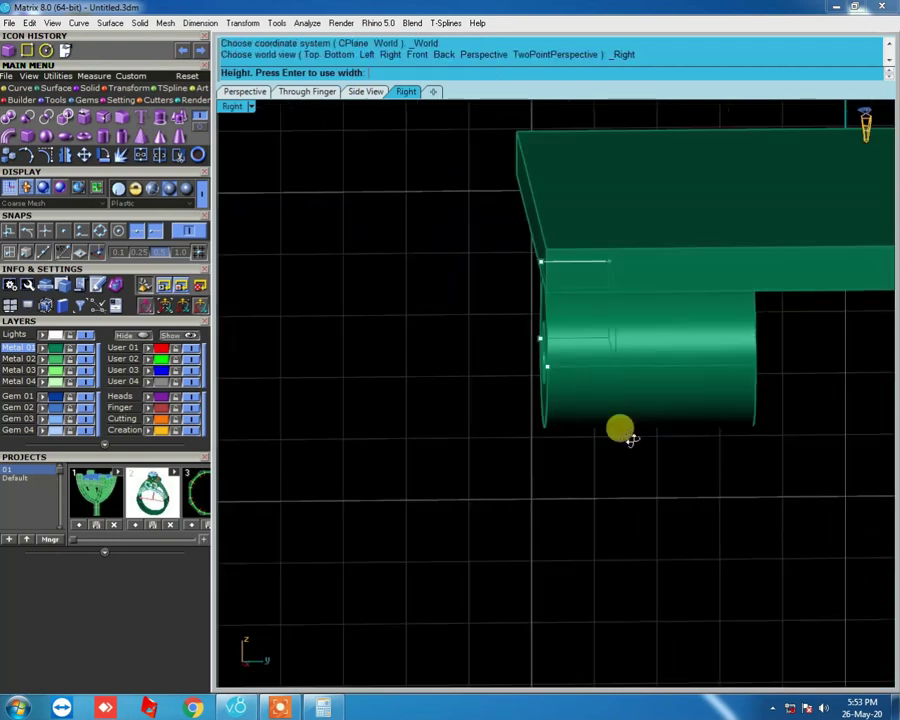
pyautogui.keyDown('ctrl'); pyautogui.keyDown('shift'); pyautogui.moveTo(604, 392); pyautogui.dragTo(687, 360, button='right'); pyautogui.keyUp('shift'); pyautogui.keyUp('ctrl')
pyautogui.hotkey('ctrl', 'F3')
pyautogui.scroll(2, 700, 370)
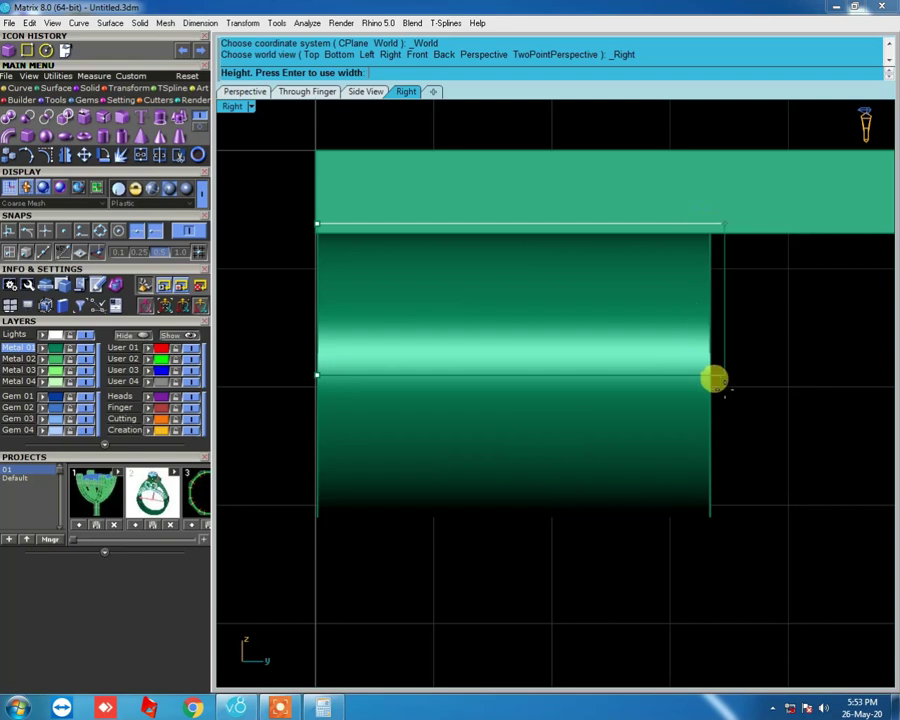
pyautogui.moveTo(702, 374)
pyautogui.keyDown('ctrl'); pyautogui.keyDown('shift'); pyautogui.mouseDown(button='right')
pyautogui.moveTo(474, 438)
pyautogui.moveTo(490, 266)
pyautogui.moveTo(348, 278)
pyautogui.moveTo(548, 326)
pyautogui.moveTo(532, 318)
pyautogui.moveTo(538, 342)
pyautogui.moveTo(423, 425)
pyautogui.moveTo(571, 335)
pyautogui.moveTo(504, 360)
pyautogui.moveTo(484, 396)
pyautogui.moveTo(427, 405)
pyautogui.mouseUp(button='right'); pyautogui.keyUp('shift'); pyautogui.keyUp('ctrl')
pyautogui.click(28, 89)
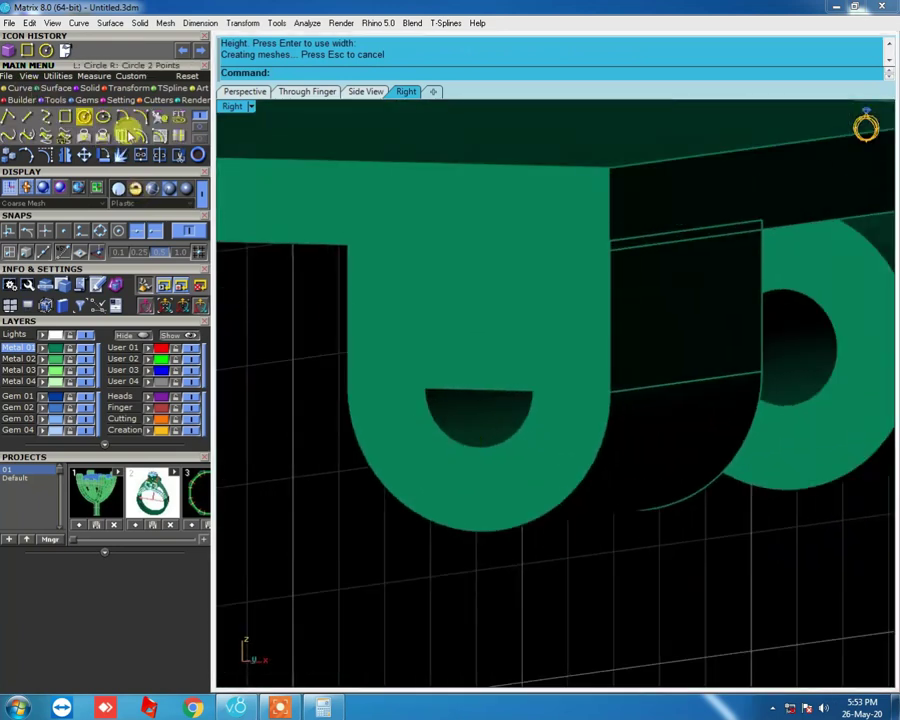
# - Duplicate the knuckle hole's circular edge and extrude it into a pin rod
pyautogui.click(112, 100)
pyautogui.click(445, 428)
pyautogui.press('Return')
pyautogui.keyDown('ctrl'); pyautogui.keyDown('shift'); pyautogui.moveTo(443, 427); pyautogui.dragTo(510, 424, button='right'); pyautogui.keyUp('shift'); pyautogui.keyUp('ctrl')
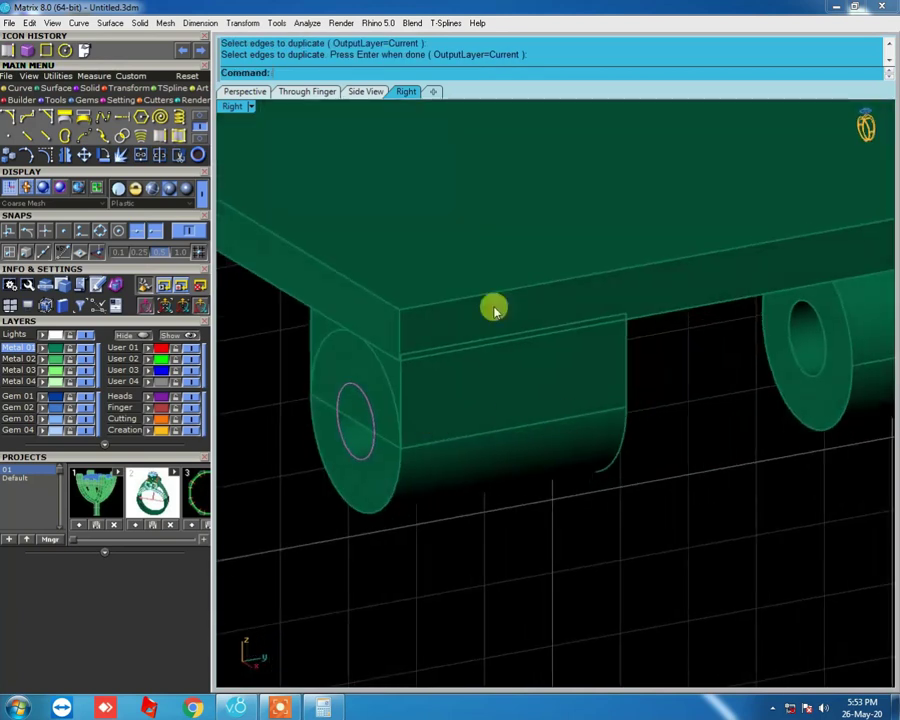
pyautogui.click(95, 89)
pyautogui.click(155, 122)
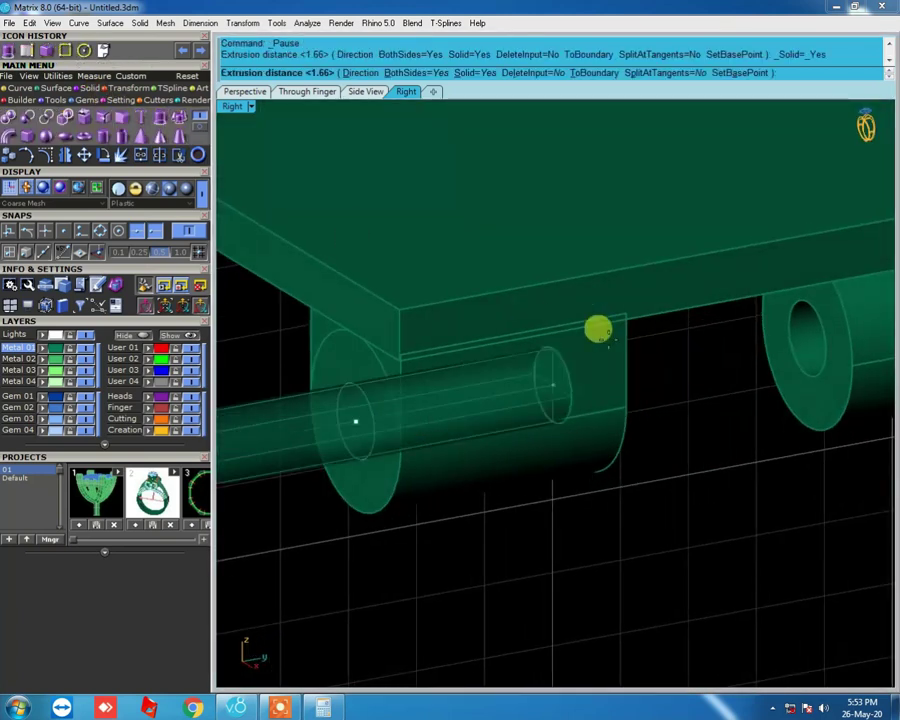
pyautogui.click(676, 336)
pyautogui.moveTo(676, 336)
pyautogui.keyDown('ctrl'); pyautogui.keyDown('shift'); pyautogui.mouseDown(button='right')
pyautogui.moveTo(594, 394)
pyautogui.moveTo(553, 362)
pyautogui.moveTo(595, 368)
pyautogui.mouseUp(button='right'); pyautogui.keyUp('shift'); pyautogui.keyUp('ctrl')
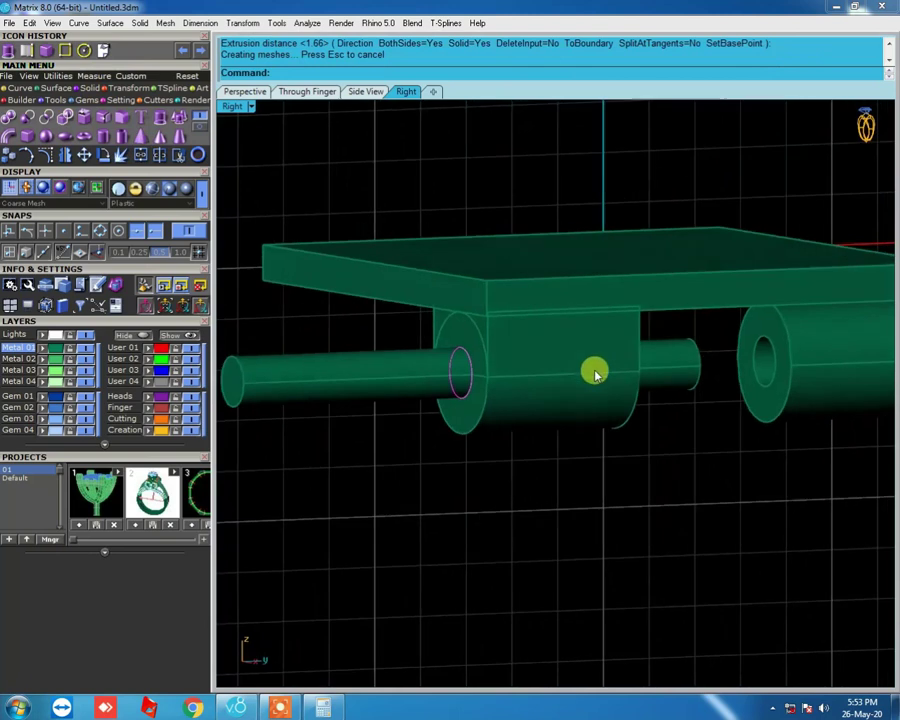
# - Boolean-subtract the pin rod from the connecting block
pyautogui.click(557, 362)
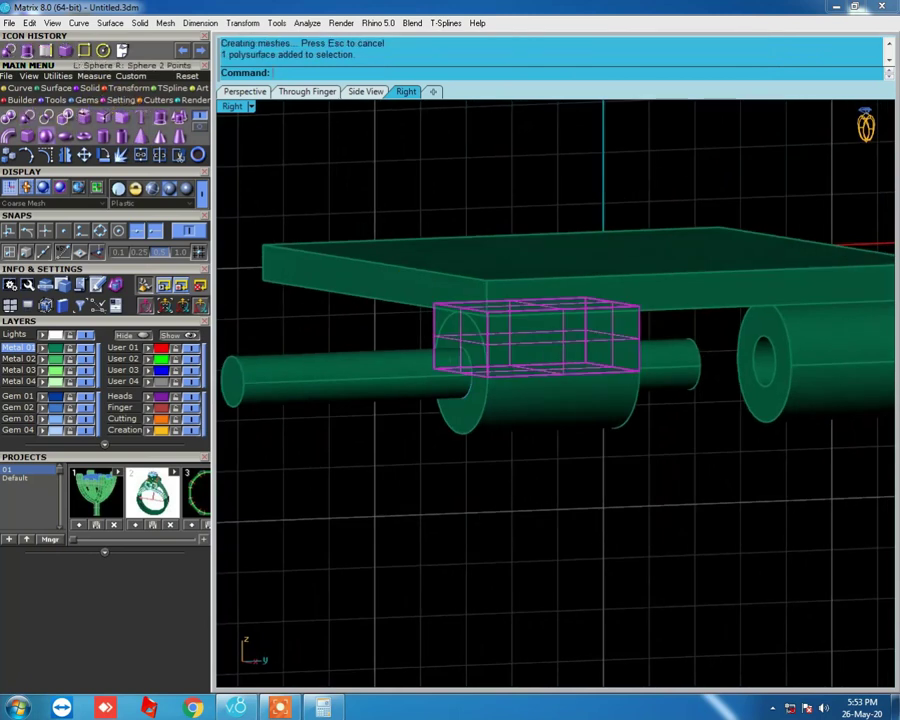
pyautogui.click(362, 361)
pyautogui.press('Return')
pyautogui.moveTo(362, 361)
pyautogui.keyDown('ctrl'); pyautogui.keyDown('shift'); pyautogui.mouseDown(button='right')
pyautogui.moveTo(541, 406)
pyautogui.moveTo(573, 332)
pyautogui.moveTo(585, 343)
pyautogui.mouseUp(button='right'); pyautogui.keyUp('shift'); pyautogui.keyUp('ctrl')
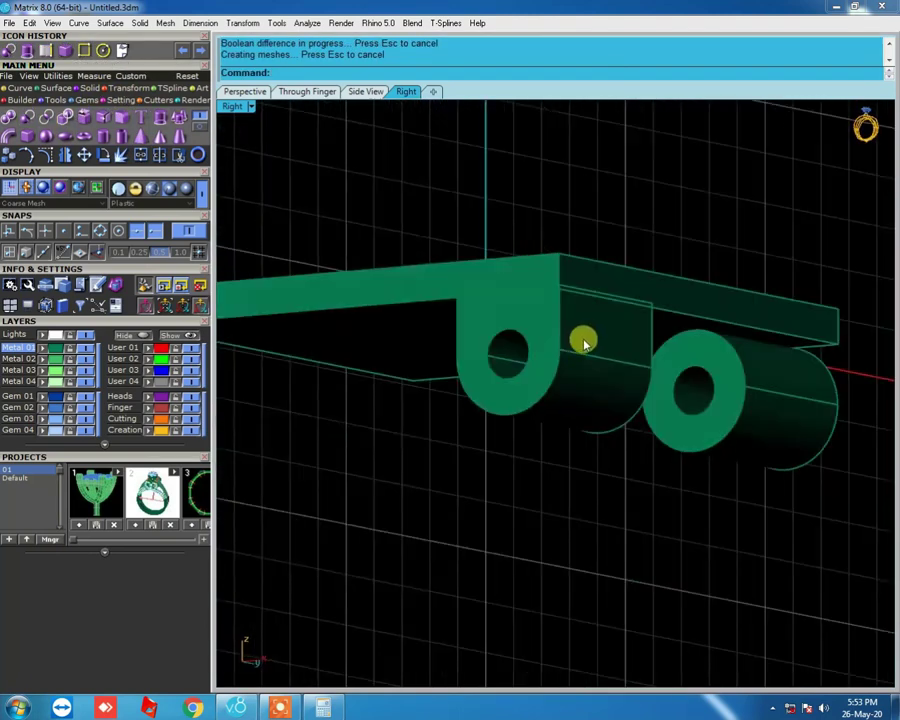
# - Start mirroring the upper plate's block about the origin 0,0,0
pyautogui.click(612, 347)
pyautogui.write('0,0,0')
pyautogui.press('Return')
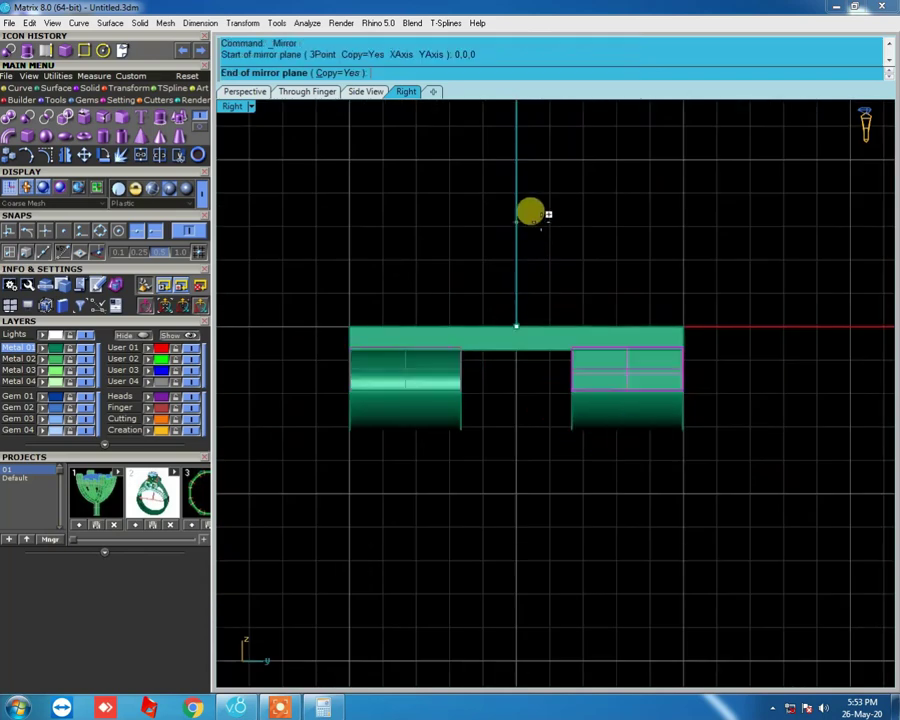
# - Finish the lug mirror and reveal the hidden pin cylinder and plate
pyautogui.click(530, 213)
pyautogui.moveTo(532, 255)
pyautogui.keyDown('ctrl'); pyautogui.keyDown('shift'); pyautogui.mouseDown(button='right')
pyautogui.moveTo(573, 331)
pyautogui.moveTo(520, 165)
pyautogui.moveTo(486, 480)
pyautogui.moveTo(495, 433)
pyautogui.mouseUp(button='right'); pyautogui.keyUp('shift'); pyautogui.keyUp('ctrl')
pyautogui.hotkey('ctrl', 'shift', 'alt', 'h')
pyautogui.click(505, 408)
pyautogui.click(502, 430)
pyautogui.press('Return')
# - Group the two pin cylinders and slide them right along the slot
pyautogui.scroll(5, 465, 445)
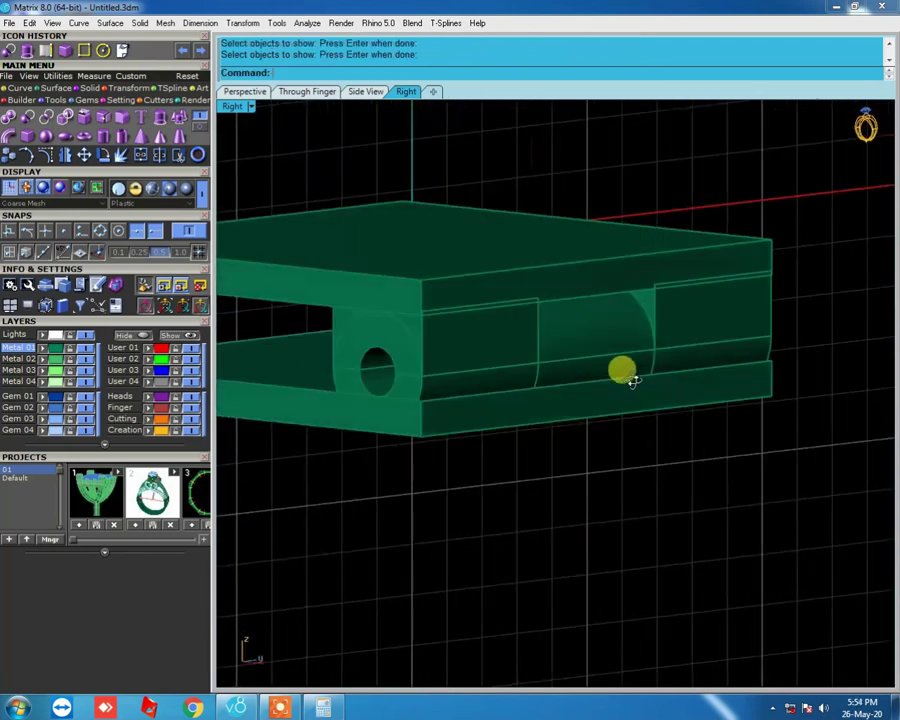
pyautogui.click(470, 346)
pyautogui.scroll(-1, 470, 346)
pyautogui.click(452, 380)
pyautogui.hotkey('ctrl', 'g')
pyautogui.moveTo(476, 355)
pyautogui.mouseDown()
pyautogui.moveTo(623, 327)
pyautogui.moveTo(664, 355)
pyautogui.mouseUp()
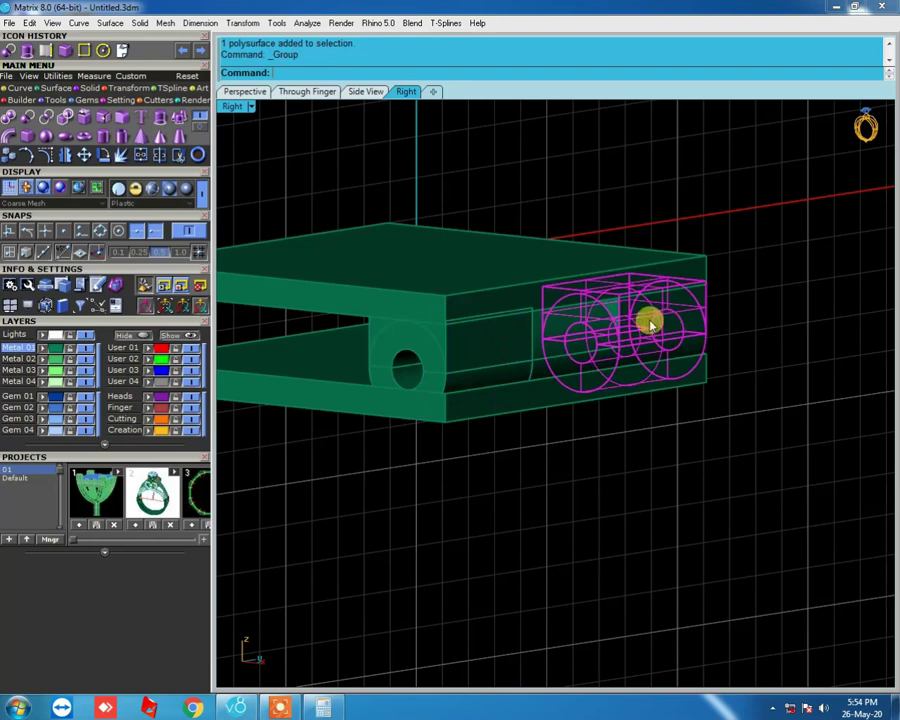
# - Select another pair of cylinders together with the top plate
pyautogui.keyDown('shift'); pyautogui.click(443, 340); pyautogui.keyUp('shift')
pyautogui.keyDown('shift'); pyautogui.click(447, 305); pyautogui.keyUp('shift')
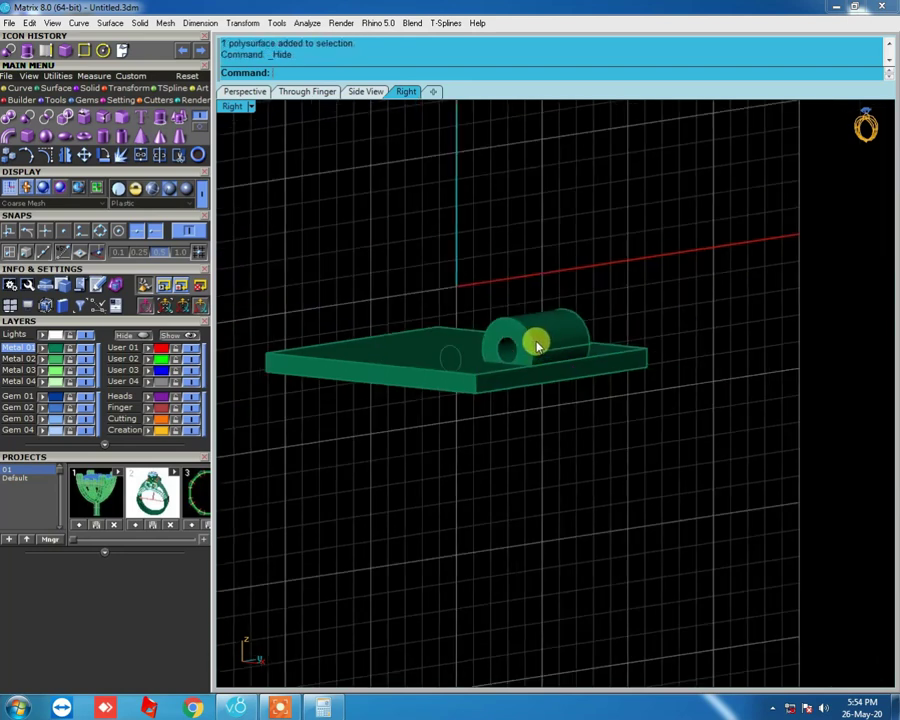
pyautogui.scroll(3, 522, 362)
pyautogui.scroll(2, 543, 382)
pyautogui.scroll(-5, 553, 388)
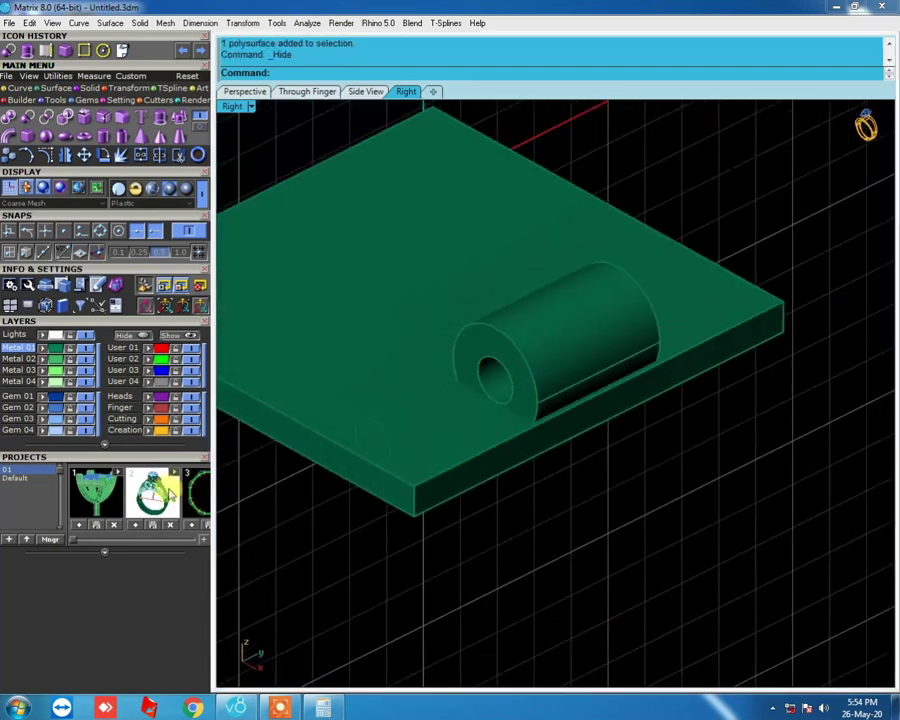
pyautogui.click(18, 88)
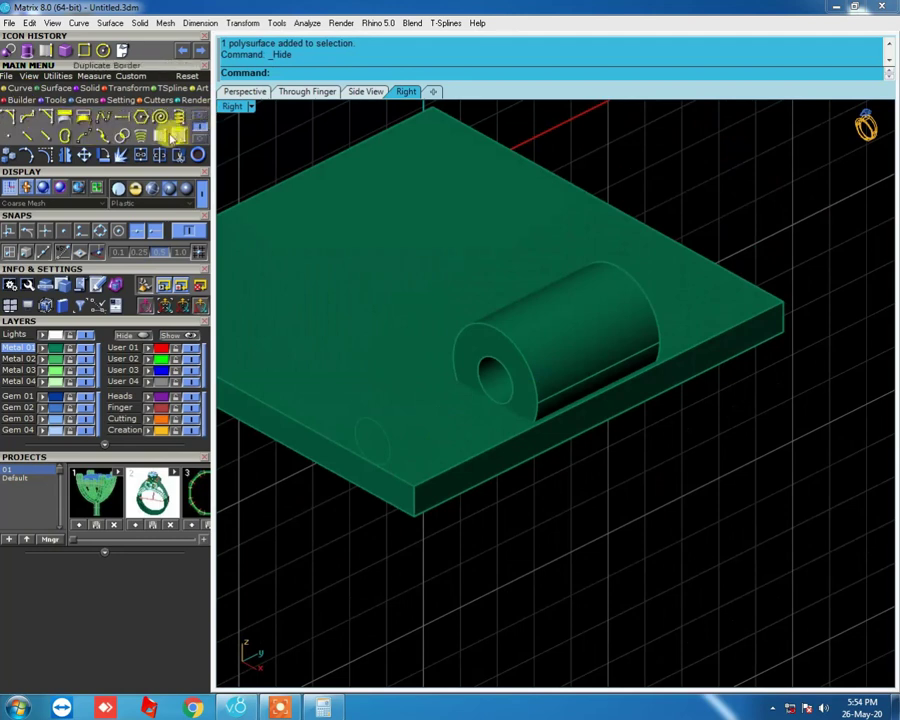
# - Duplicate the knuckle's circular edge and extrude it on both sides into a cutter
pyautogui.click(180, 136)
pyautogui.click(491, 334)
pyautogui.press('Return')
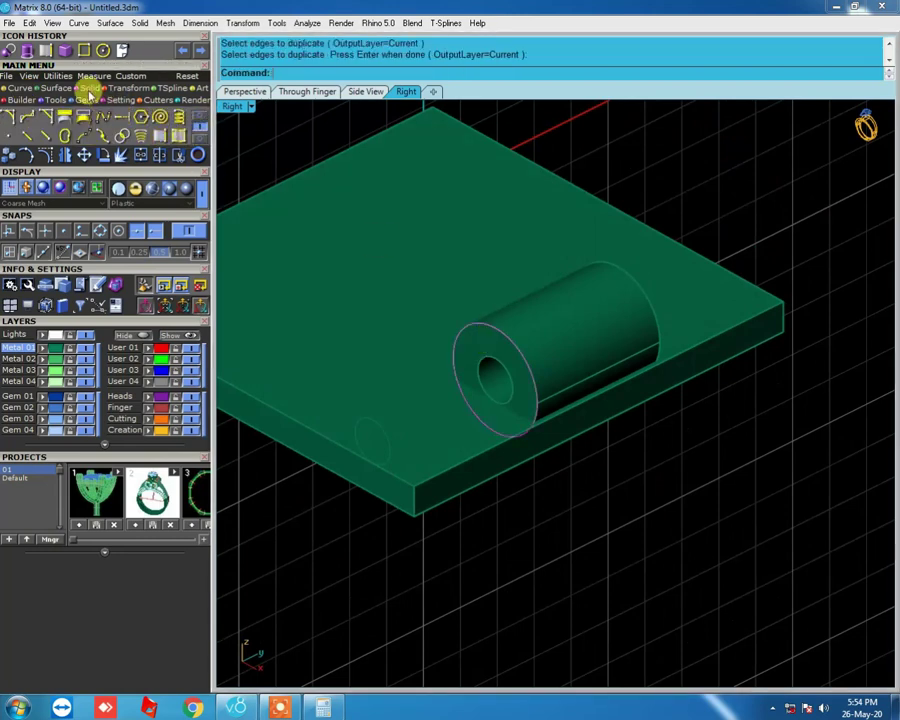
pyautogui.click(92, 88)
pyautogui.click(121, 116)
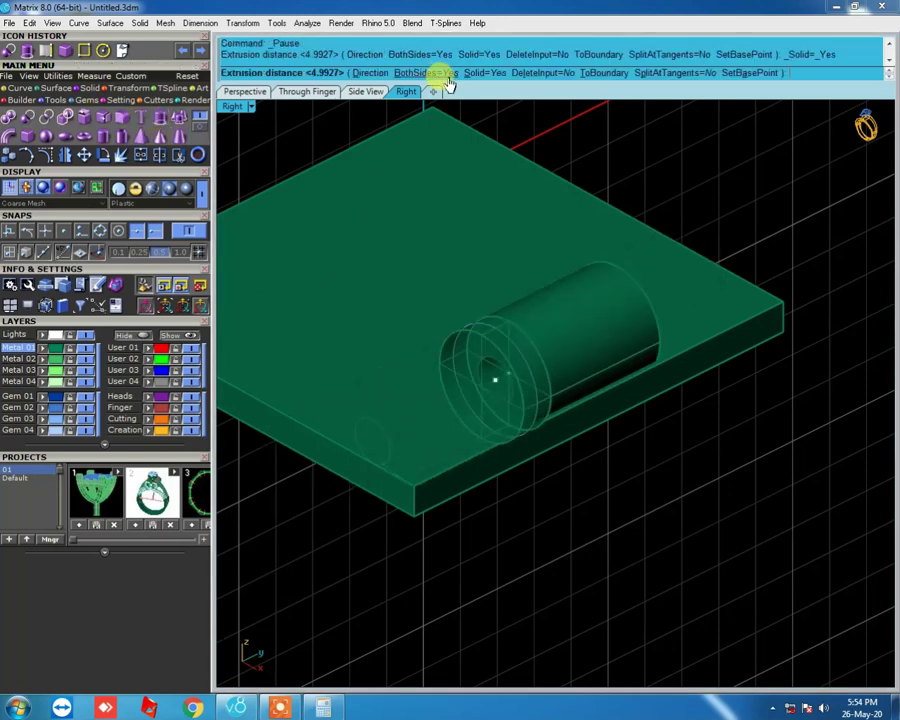
pyautogui.click(297, 577)
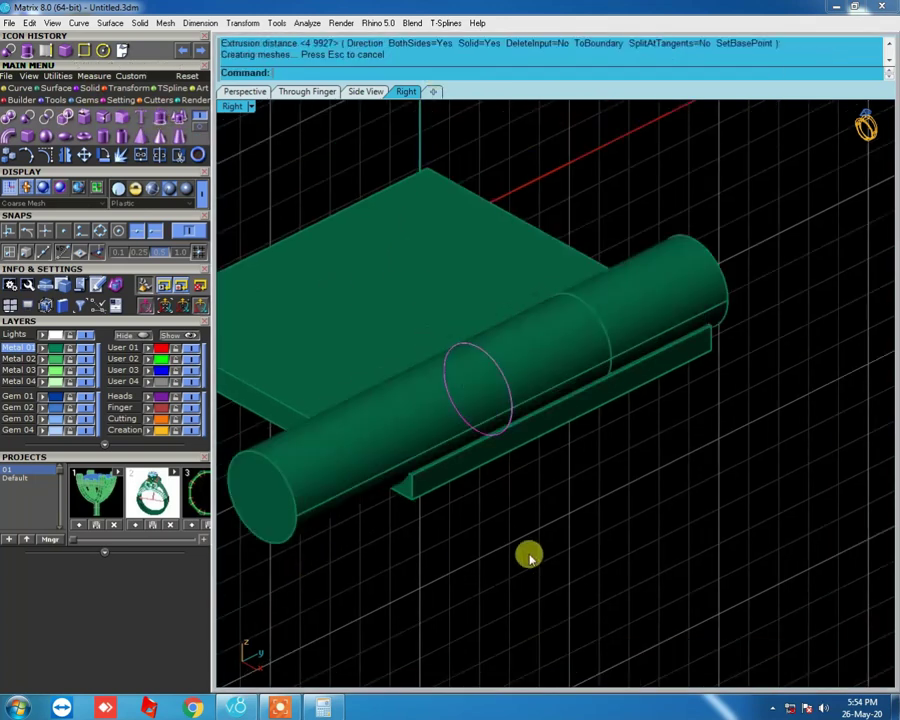
pyautogui.moveTo(528, 553); pyautogui.dragTo(540, 372, button='right')
# - Boolean-subtract the extruded cylinder from the lower plate to cut the groove
pyautogui.click(534, 285)
pyautogui.scroll(1, 536, 276)
pyautogui.write('b')
pyautogui.press('Return')
pyautogui.click(540, 268)
pyautogui.press('Return')
pyautogui.moveTo(548, 281); pyautogui.dragTo(348, 570, button='right')
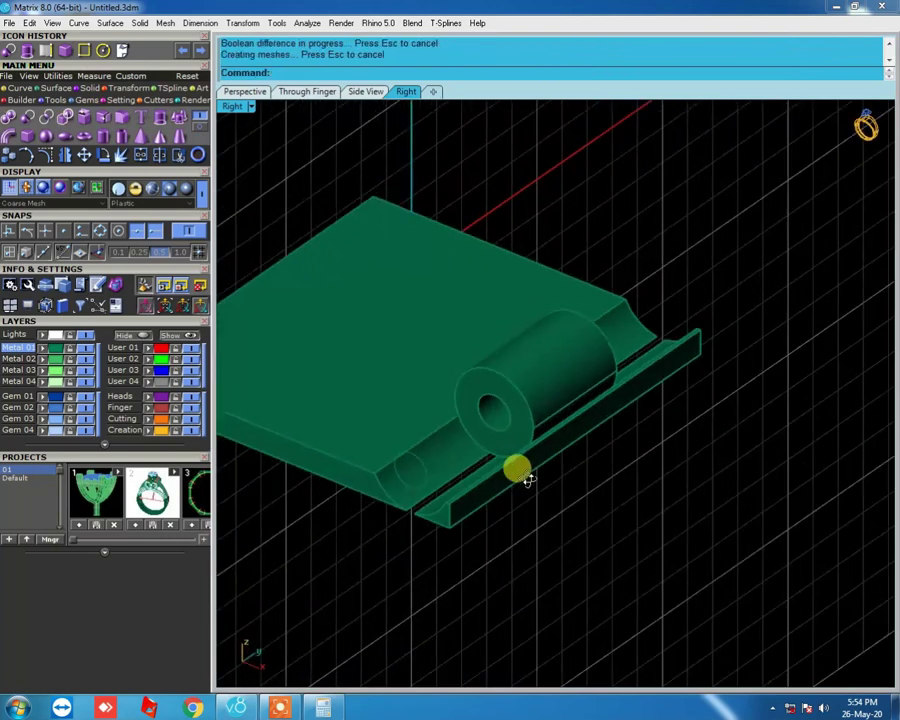
# - Delete the leftover duplicated curve and rail piece
pyautogui.click(489, 490)
pyautogui.press('Delete')
pyautogui.scroll(3, 489, 510)
pyautogui.scroll(2, 540, 470)
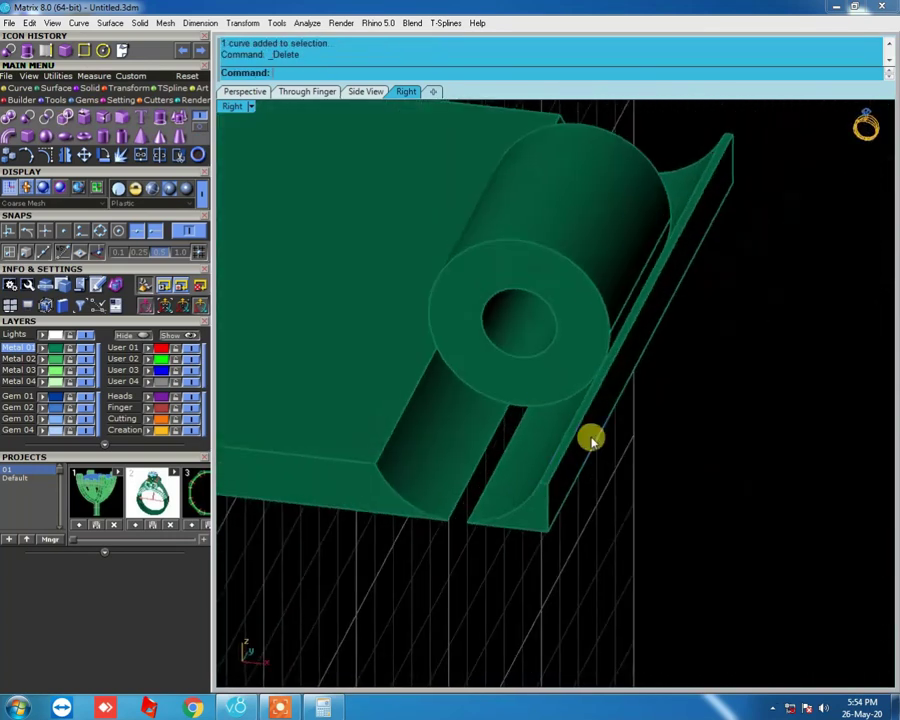
pyautogui.click(617, 418)
pyautogui.moveTo(617, 418)
pyautogui.mouseDown(button='right')
pyautogui.moveTo(607, 336)
pyautogui.moveTo(629, 378)
pyautogui.moveTo(603, 408)
pyautogui.moveTo(603, 452)
pyautogui.moveTo(436, 402)
pyautogui.mouseUp(button='right')
pyautogui.press('Delete')
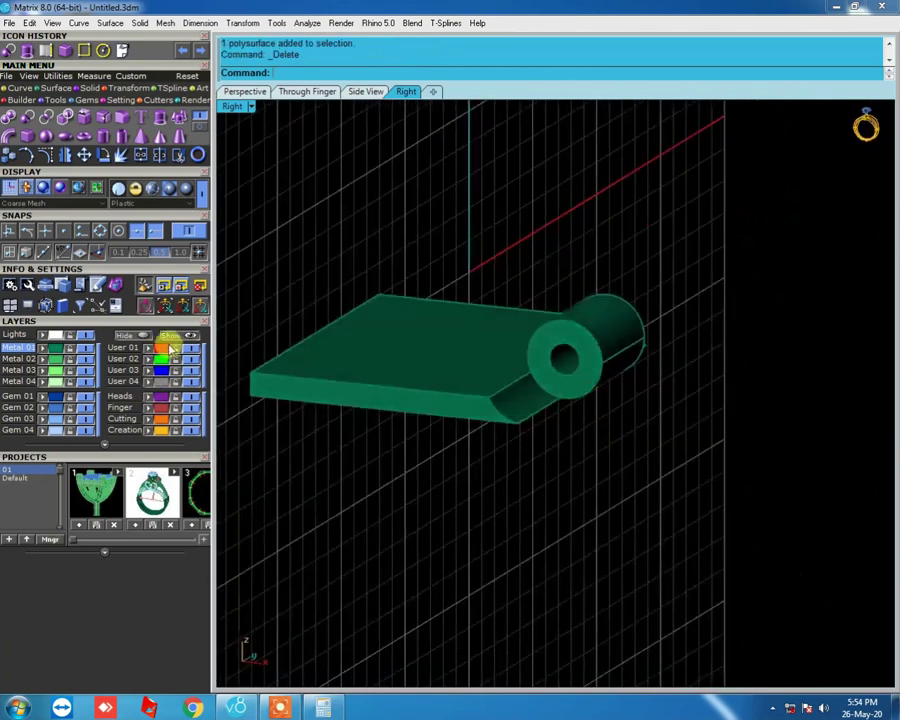
# - Show all hidden hinge parts and select the knuckle cylinders
pyautogui.click(172, 340)
pyautogui.moveTo(394, 372); pyautogui.dragTo(558, 358, button='right')
pyautogui.click(508, 332)
pyautogui.scroll(2, 763, 347)
pyautogui.moveTo(763, 347)
pyautogui.mouseDown(button='right')
pyautogui.moveTo(593, 362)
pyautogui.moveTo(553, 422)
pyautogui.moveTo(585, 384)
pyautogui.moveTo(627, 412)
pyautogui.moveTo(747, 344)
pyautogui.mouseUp(button='right')
pyautogui.click(716, 357)
# - In Front view, Move Face the upper plate's left end further left past the lower plate
pyautogui.click(553, 422)
pyautogui.click(585, 384)
pyautogui.press('Escape')
pyautogui.hotkey('ctrl', 'F2')
pyautogui.moveTo(549, 368); pyautogui.dragTo(634, 368, button='right')
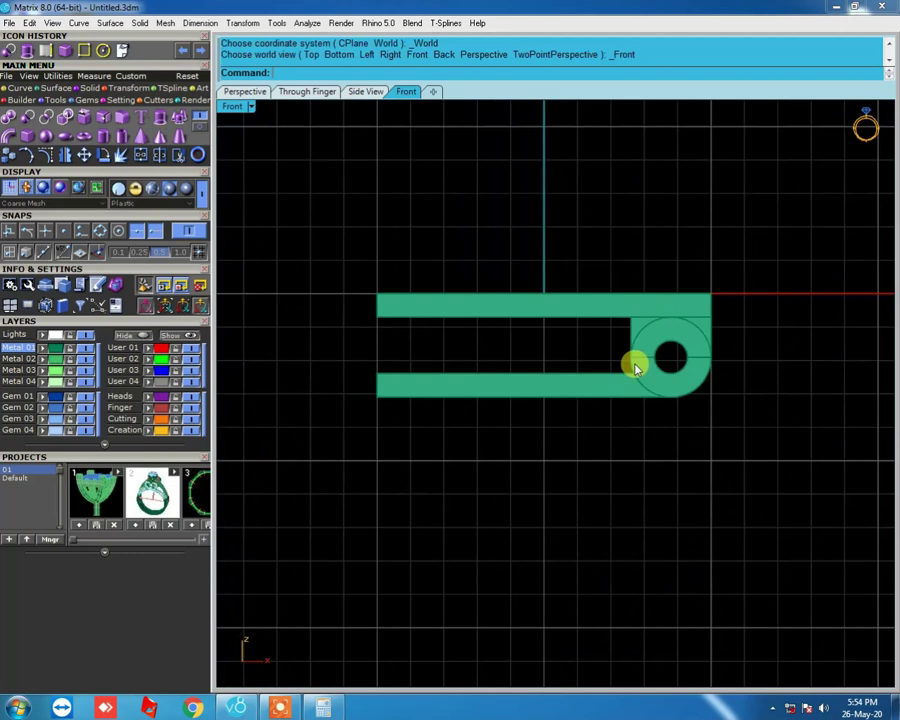
pyautogui.moveTo(492, 368); pyautogui.dragTo(524, 366, button='right')
pyautogui.scroll(1, 522, 367)
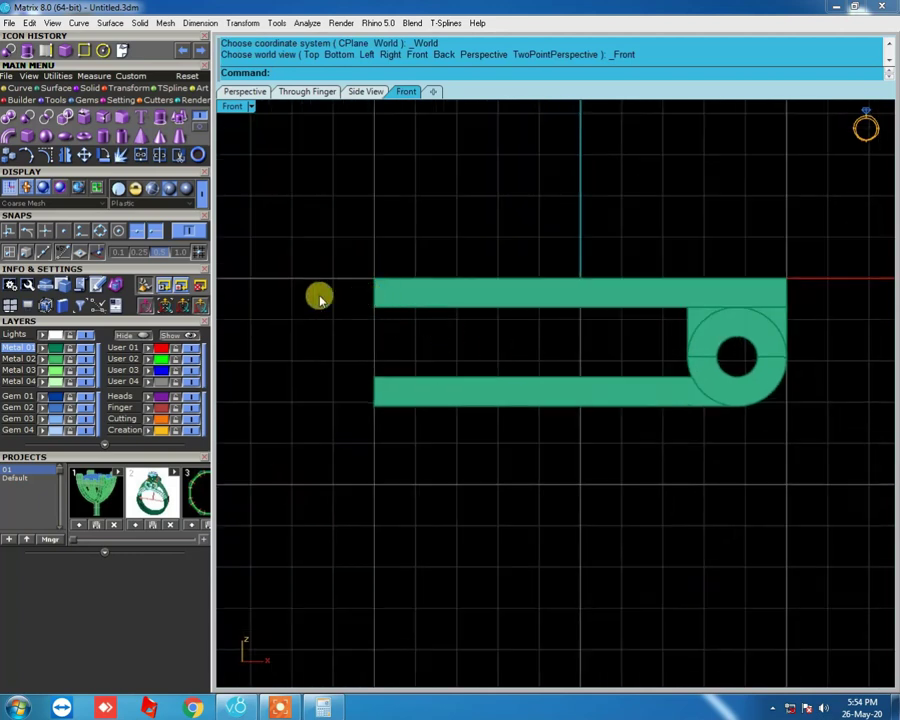
pyautogui.click(406, 305)
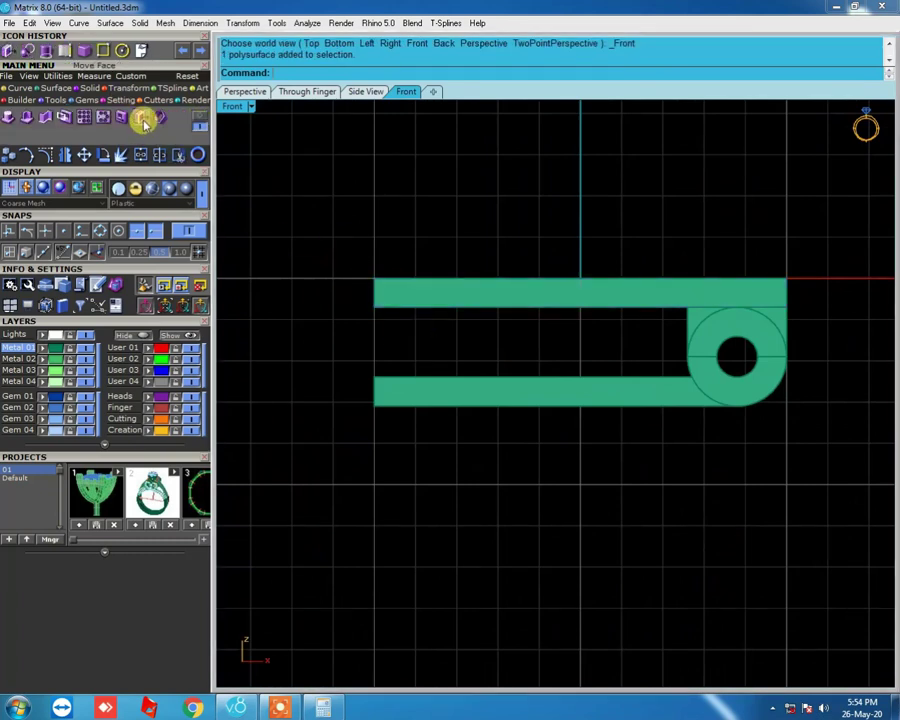
pyautogui.click(143, 116)
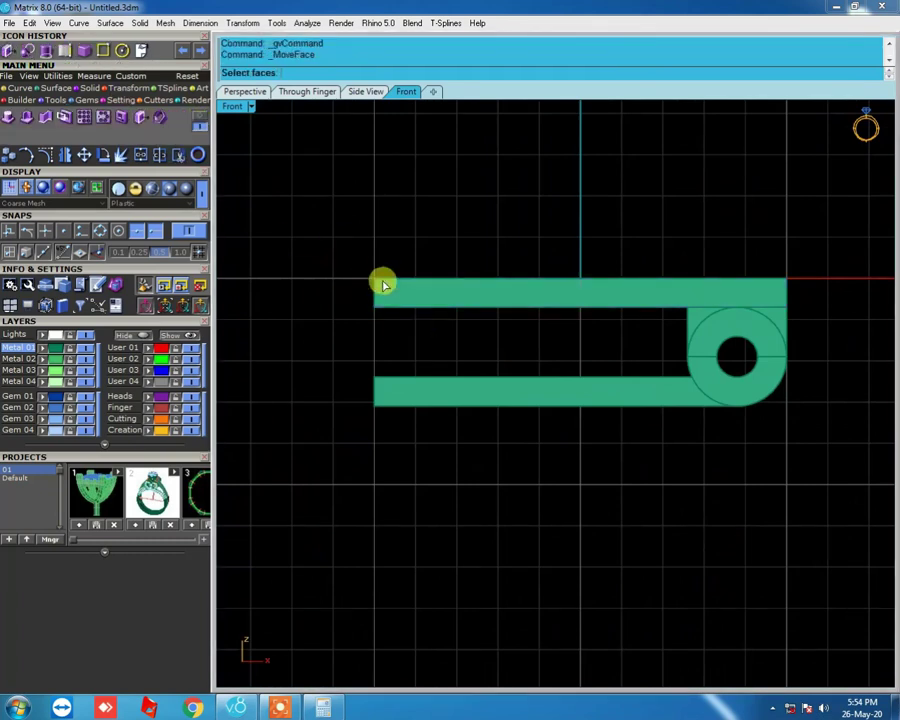
pyautogui.click(417, 333)
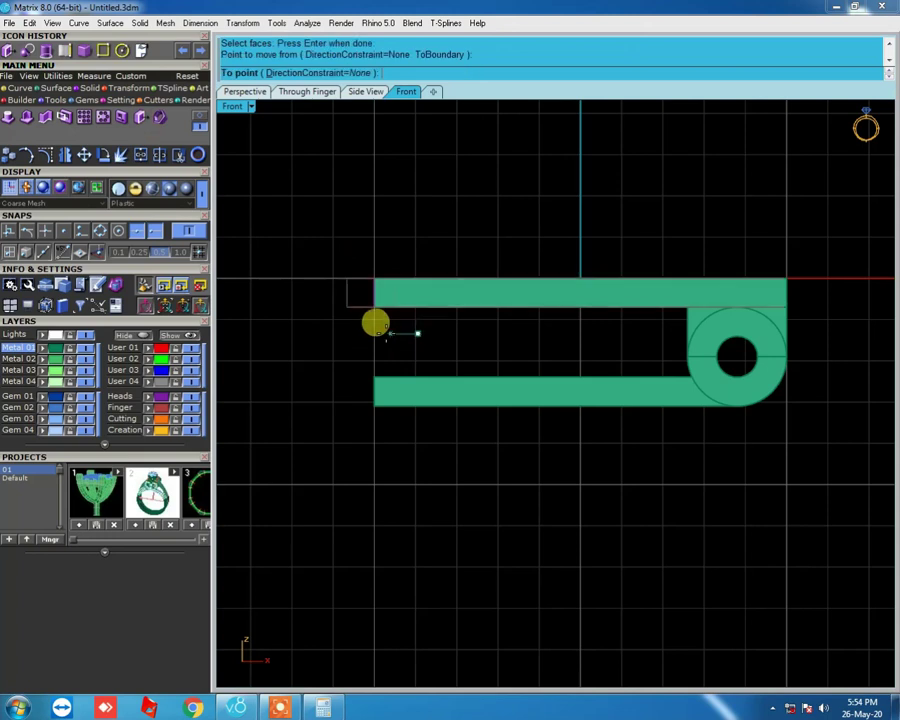
pyautogui.click(355, 333)
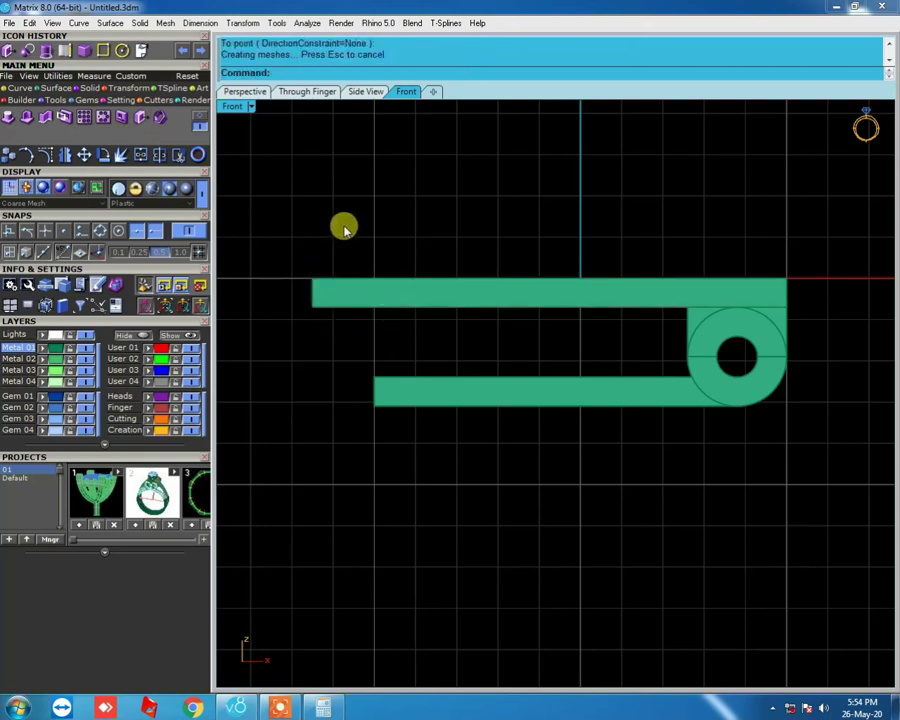
pyautogui.keyDown('ctrl'); pyautogui.keyDown('shift'); pyautogui.moveTo(510, 247); pyautogui.dragTo(532, 352, button='right'); pyautogui.keyUp('shift'); pyautogui.keyUp('ctrl')
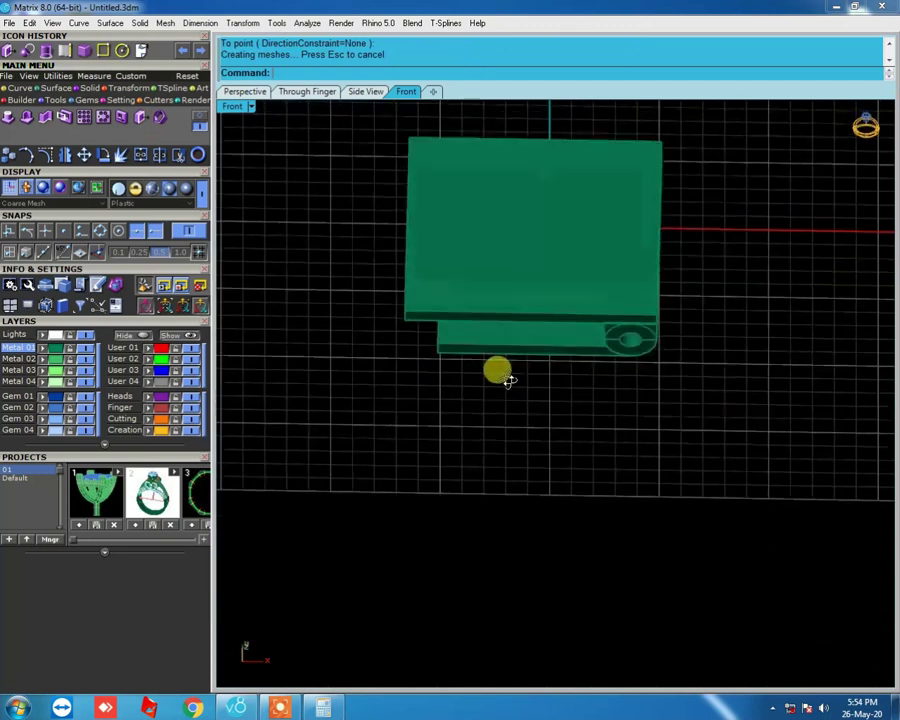
# - Bend the upper plate's left end upward with a spine at the plate end
pyautogui.click(460, 300)
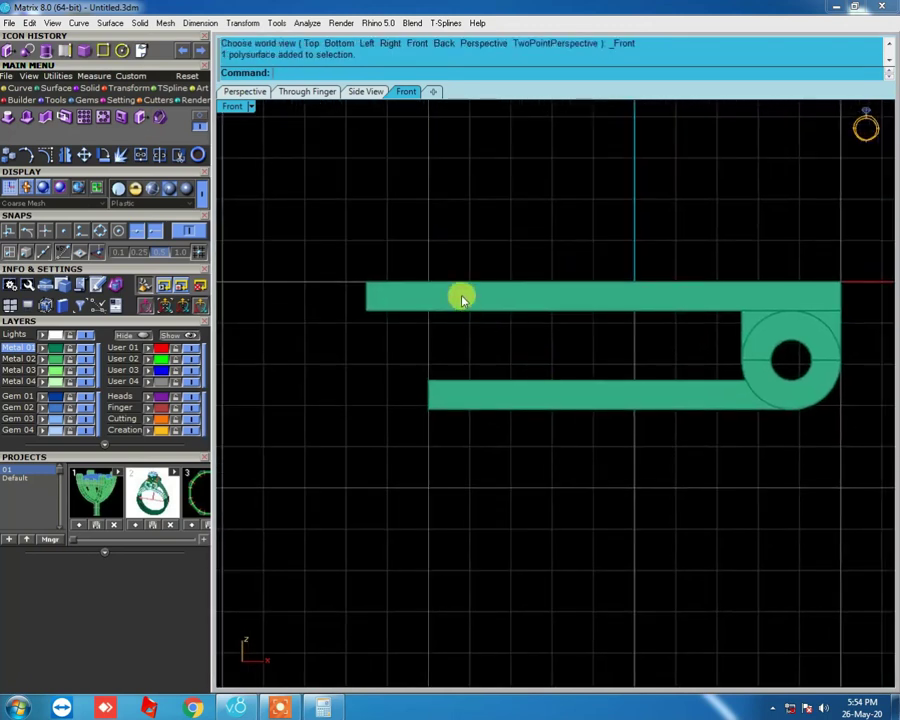
pyautogui.click(127, 88)
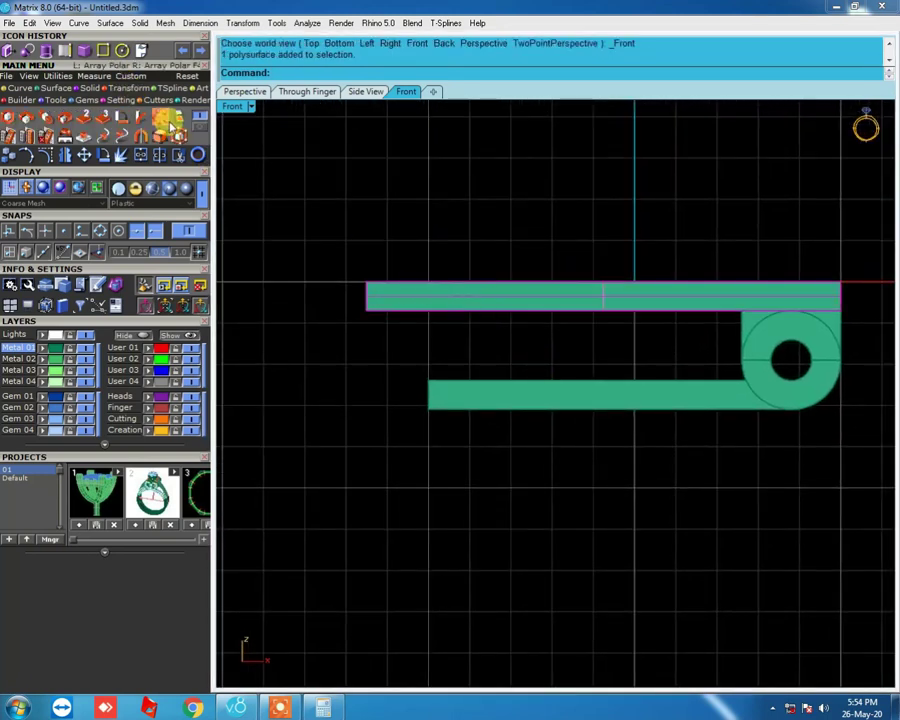
pyautogui.click(143, 118)
pyautogui.scroll(2, 405, 272)
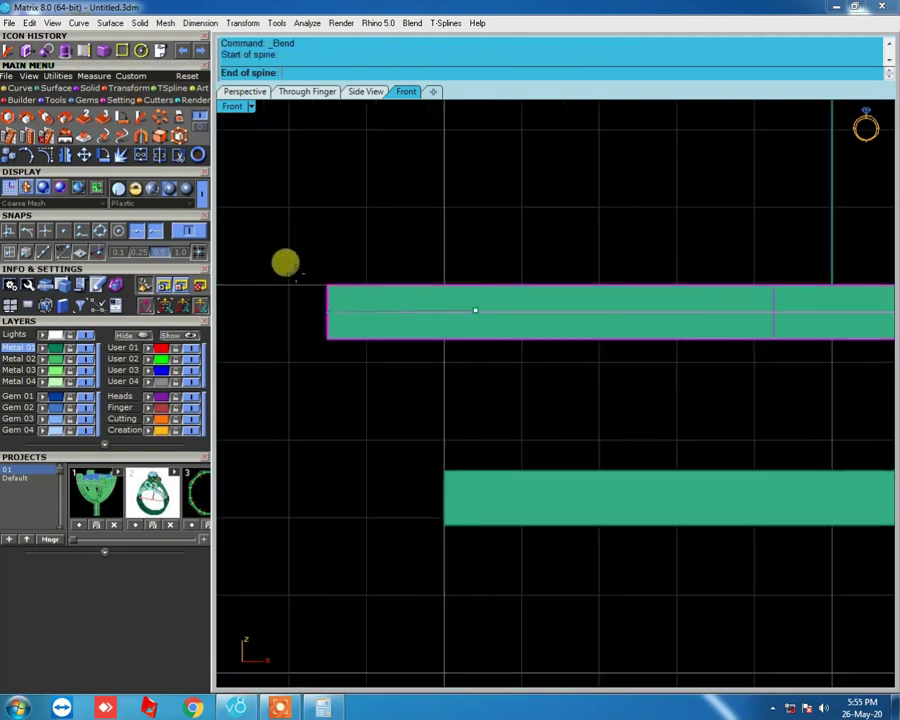
pyautogui.click(324, 308)
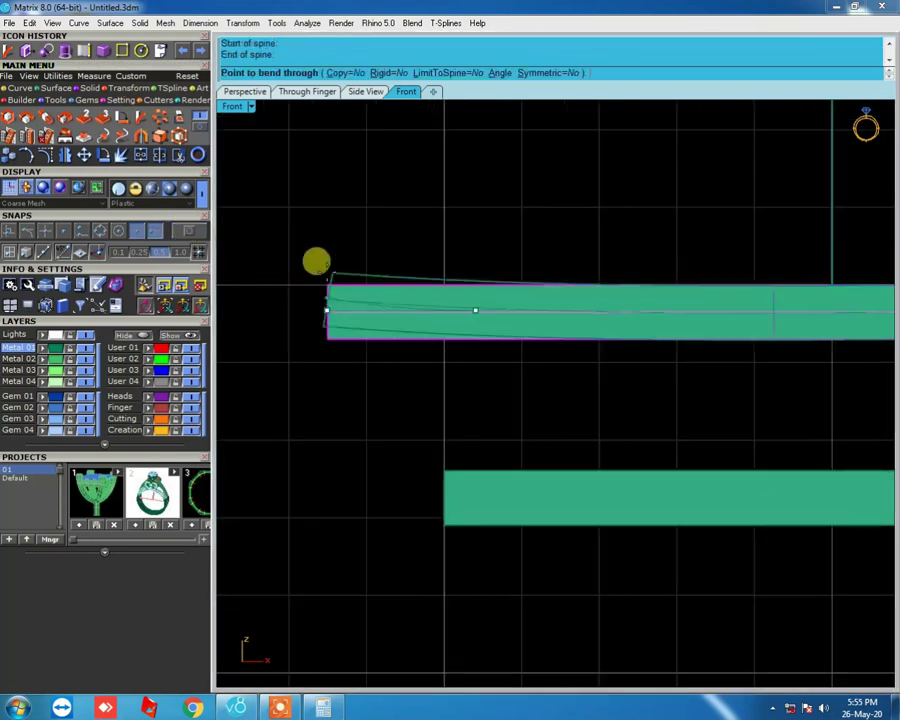
pyautogui.click(337, 194)
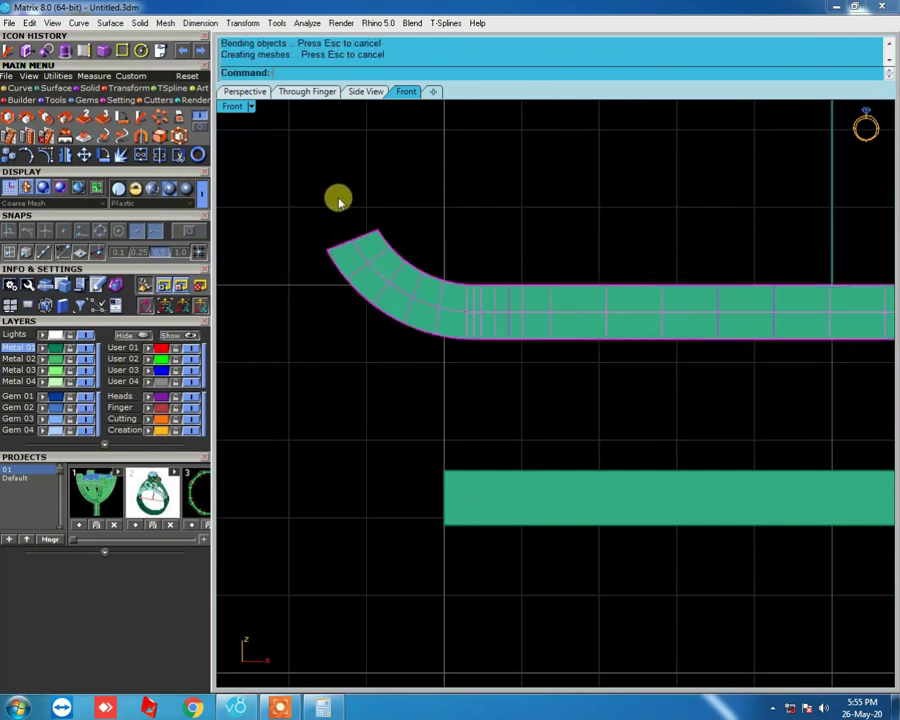
pyautogui.scroll(-2, 336, 196)
pyautogui.moveTo(456, 246); pyautogui.dragTo(538, 215, button='right')
# - Return to a centred Front view and select the bent upper plate
pyautogui.press('Home')
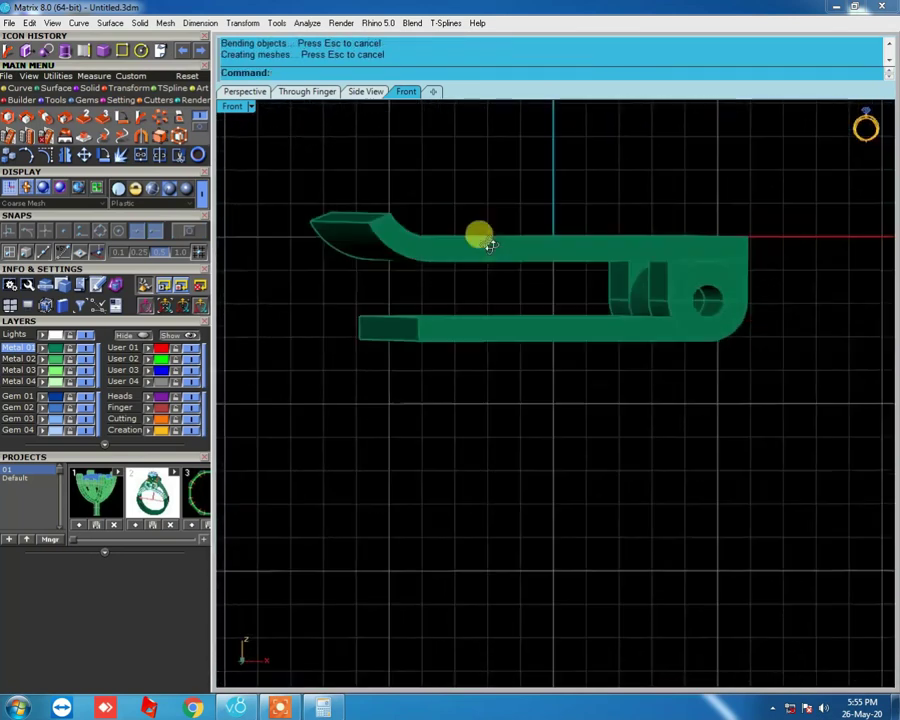
pyautogui.scroll(2, 406, 278)
pyautogui.scroll(1, 386, 251)
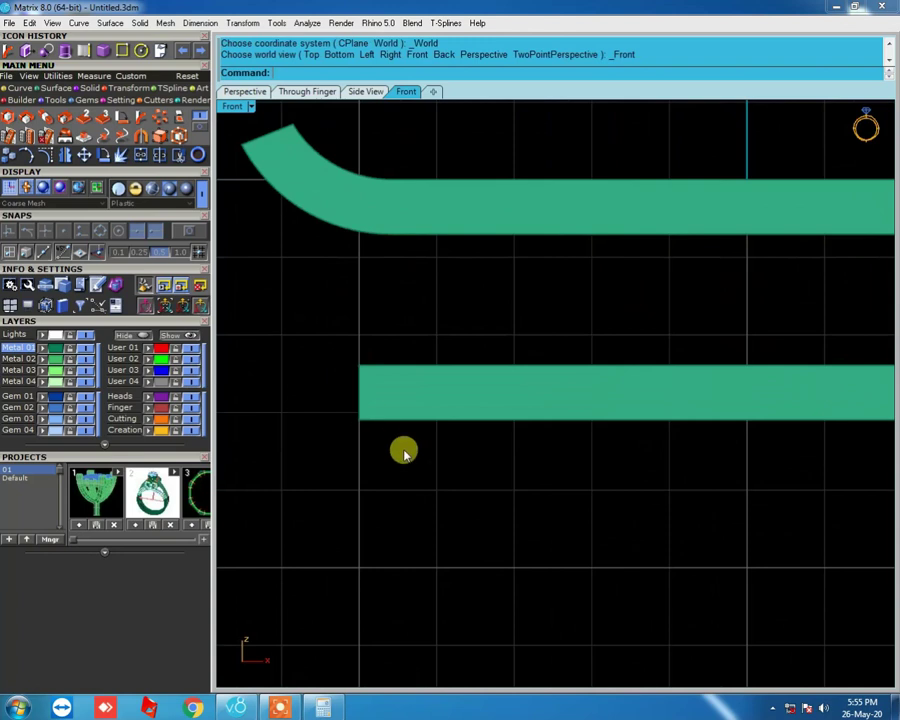
pyautogui.scroll(-2, 403, 348)
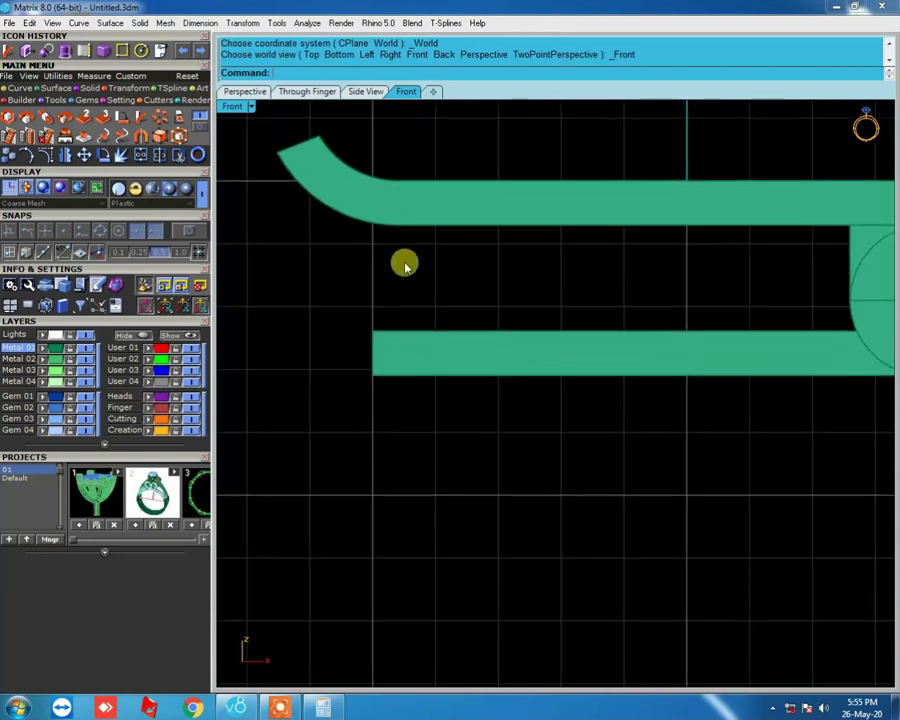
pyautogui.moveTo(437, 423)
pyautogui.mouseDown(button='right')
pyautogui.moveTo(404, 382)
pyautogui.moveTo(424, 408)
pyautogui.moveTo(352, 343)
pyautogui.mouseUp(button='right')
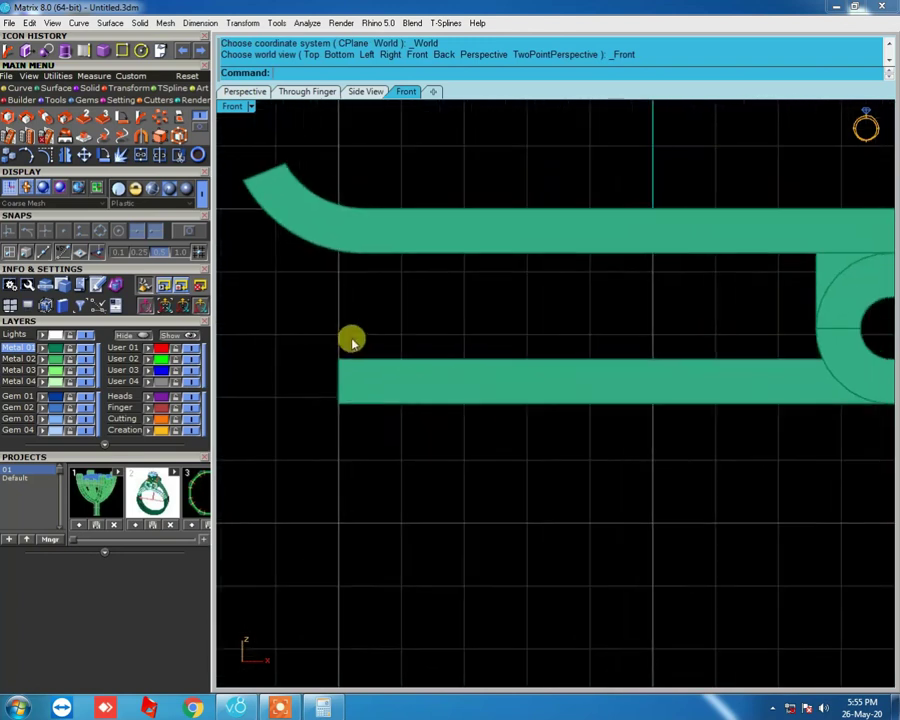
pyautogui.click(20, 88)
pyautogui.scroll(-2, 600, 315)
pyautogui.moveTo(698, 304)
pyautogui.keyDown('ctrl'); pyautogui.keyDown('shift'); pyautogui.mouseDown(button='right')
pyautogui.moveTo(573, 383)
pyautogui.moveTo(552, 352)
pyautogui.moveTo(629, 325)
pyautogui.mouseUp(button='right'); pyautogui.keyUp('shift'); pyautogui.keyUp('ctrl')
pyautogui.click(622, 323)
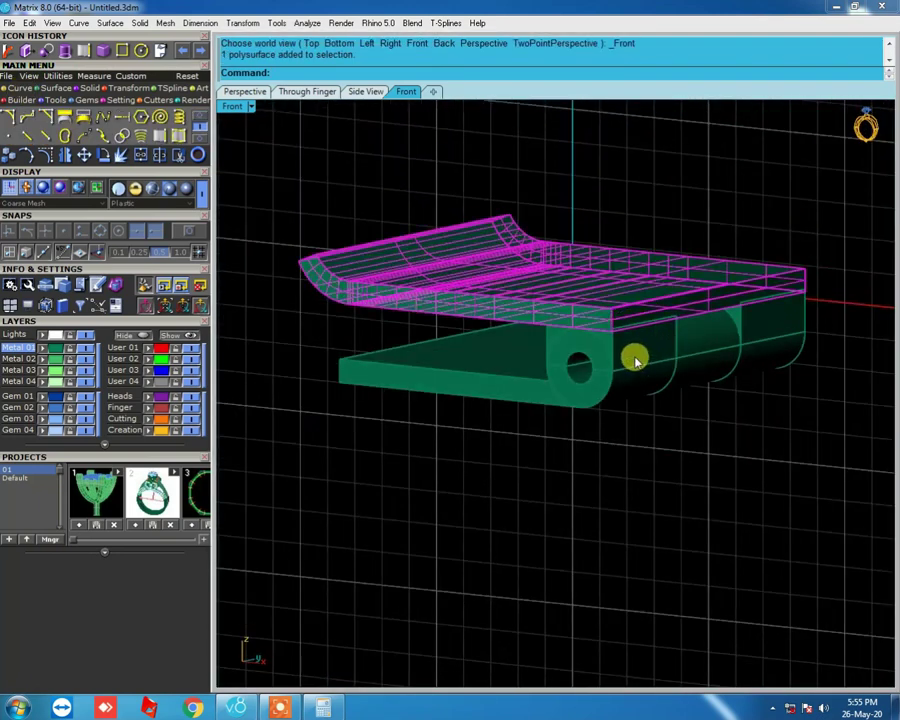
# - Hide the upper plate and hinge knuckles
pyautogui.click(638, 362)
pyautogui.hotkey('ctrl', 'h')
pyautogui.moveTo(639, 328)
pyautogui.keyDown('ctrl'); pyautogui.keyDown('shift'); pyautogui.mouseDown(button='right')
pyautogui.moveTo(685, 287)
pyautogui.moveTo(710, 345)
pyautogui.mouseUp(button='right'); pyautogui.keyUp('shift'); pyautogui.keyUp('ctrl')
# - Copy the knuckle ring in Front view and move the copy to the plate's left end
pyautogui.click(710, 345)
pyautogui.hotkey('ctrl', 'F2')
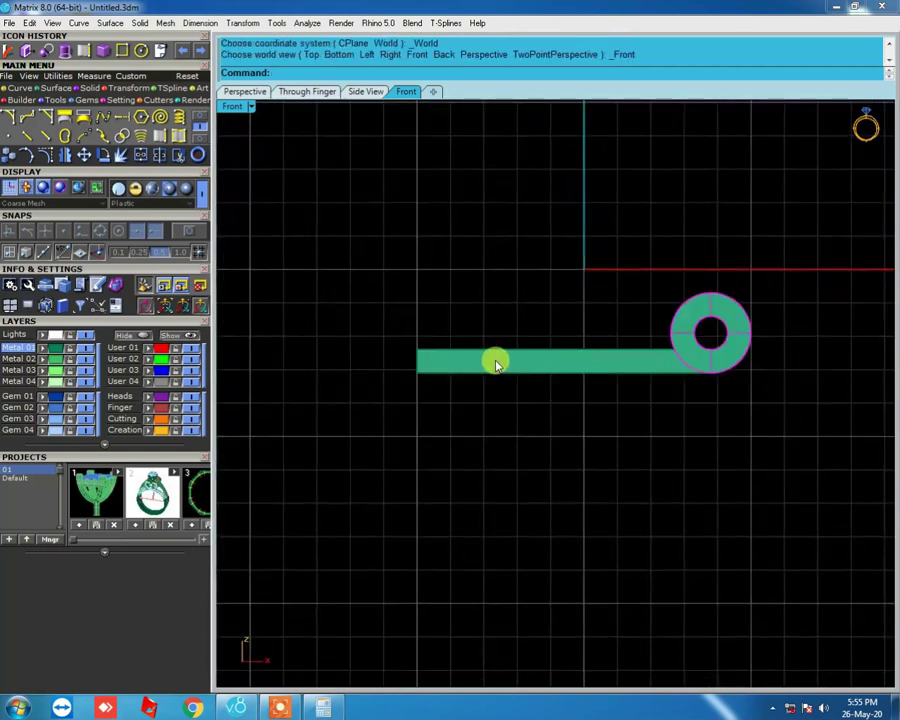
pyautogui.hotkey('ctrl', 'c')
pyautogui.moveTo(710, 353); pyautogui.dragTo(312, 372)
pyautogui.scroll(5, 368, 372)
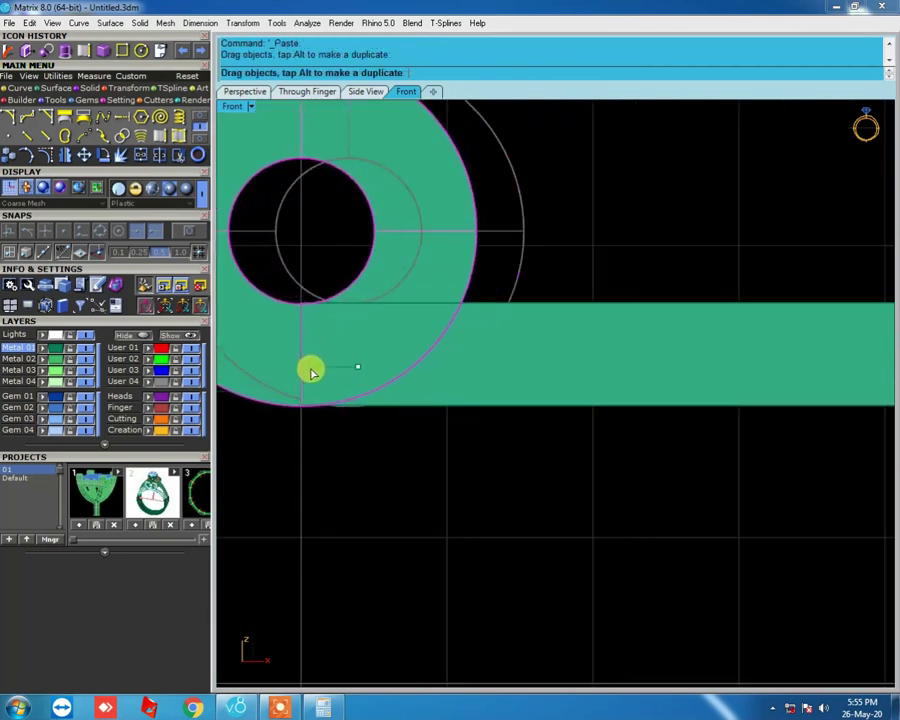
pyautogui.scroll(-3, 432, 458)
# - Start a one-direction scale (1d) of the copied cylinder in Top view
pyautogui.moveTo(426, 450); pyautogui.dragTo(456, 410, button='right')
pyautogui.scroll(2, 456, 410)
pyautogui.click(453, 340)
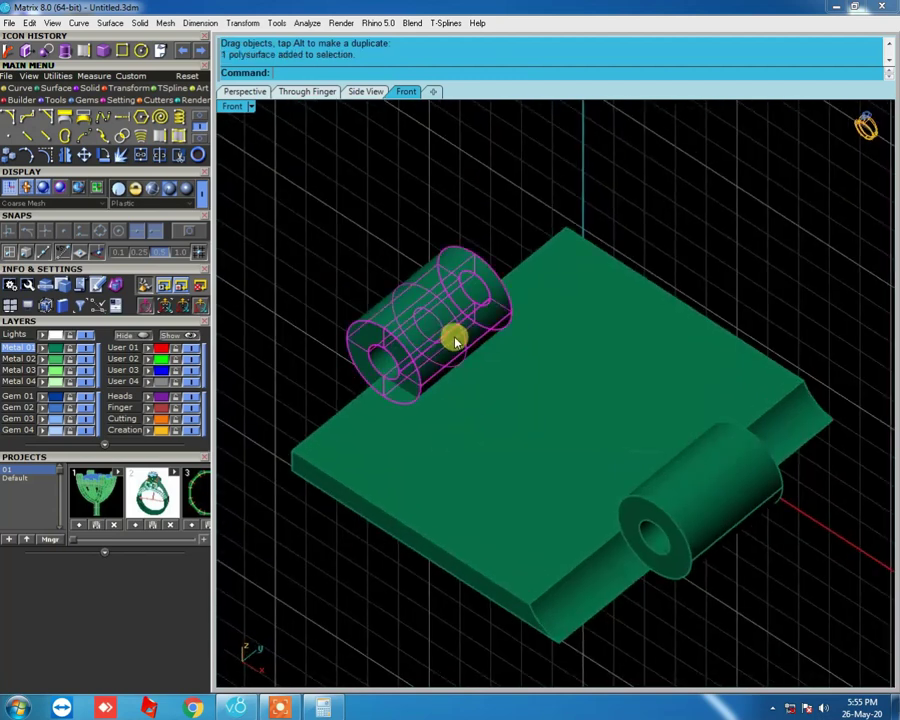
pyautogui.press('F7')
pyautogui.scroll(3, 462, 346)
pyautogui.write('1d')
pyautogui.press('Return')
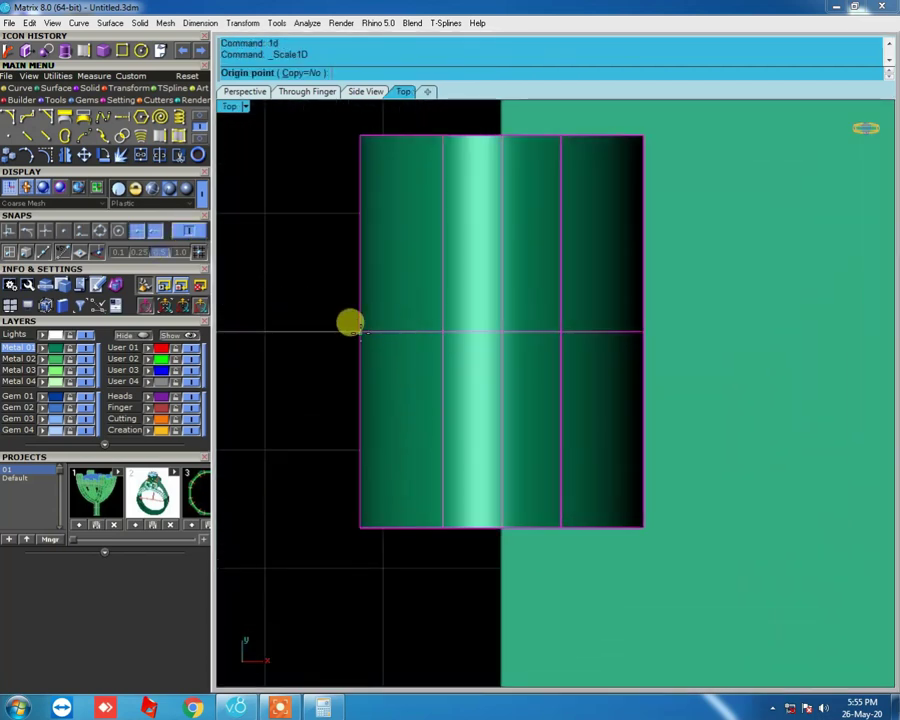
# - Stretch the far-end knuckle copy to fit using Scale1D from the jewellery tools
pyautogui.press('Escape')
pyautogui.click(88, 232)
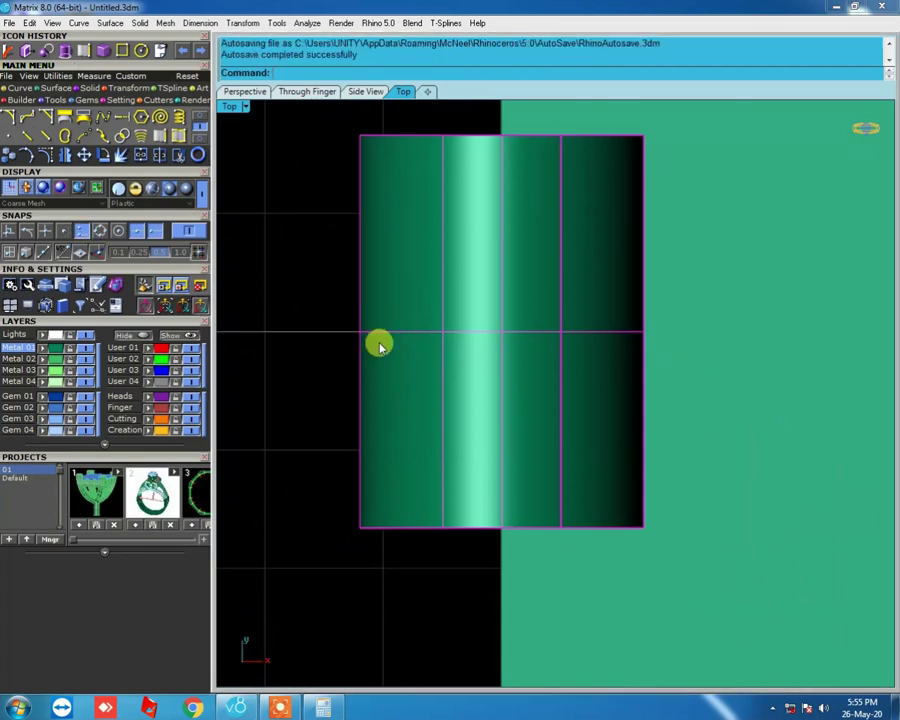
pyautogui.click(88, 101)
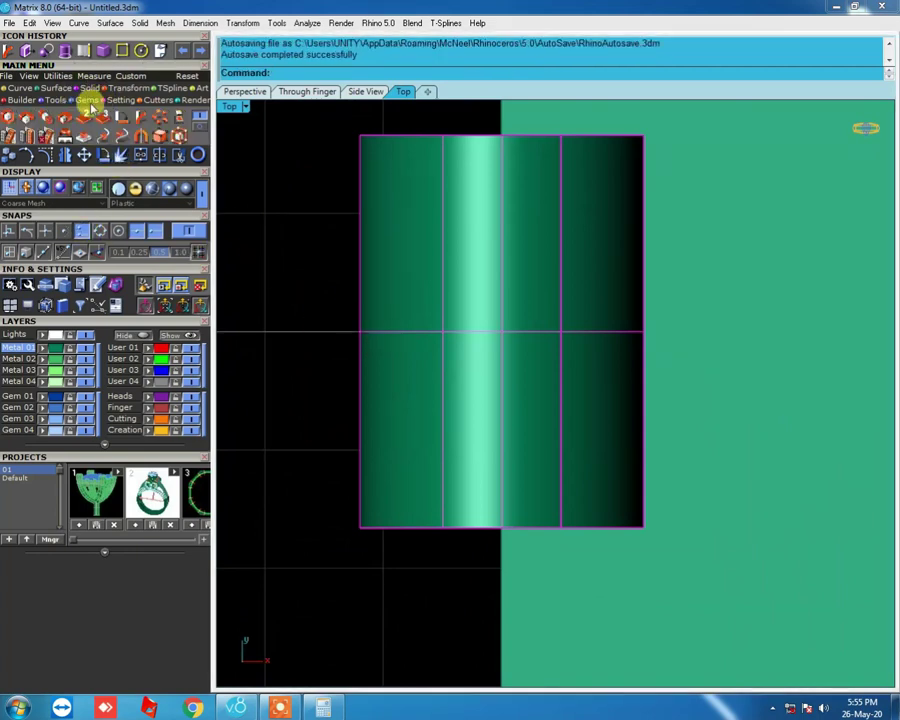
pyautogui.click(58, 121)
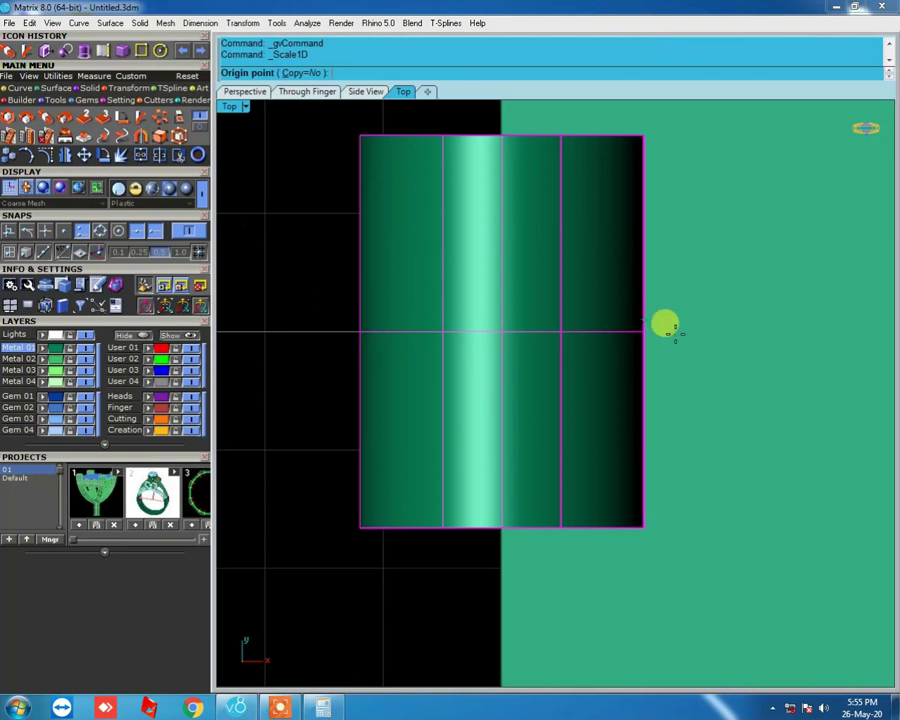
pyautogui.click(638, 325)
pyautogui.click(637, 135)
pyautogui.moveTo(636, 232); pyautogui.dragTo(546, 216, button='right')
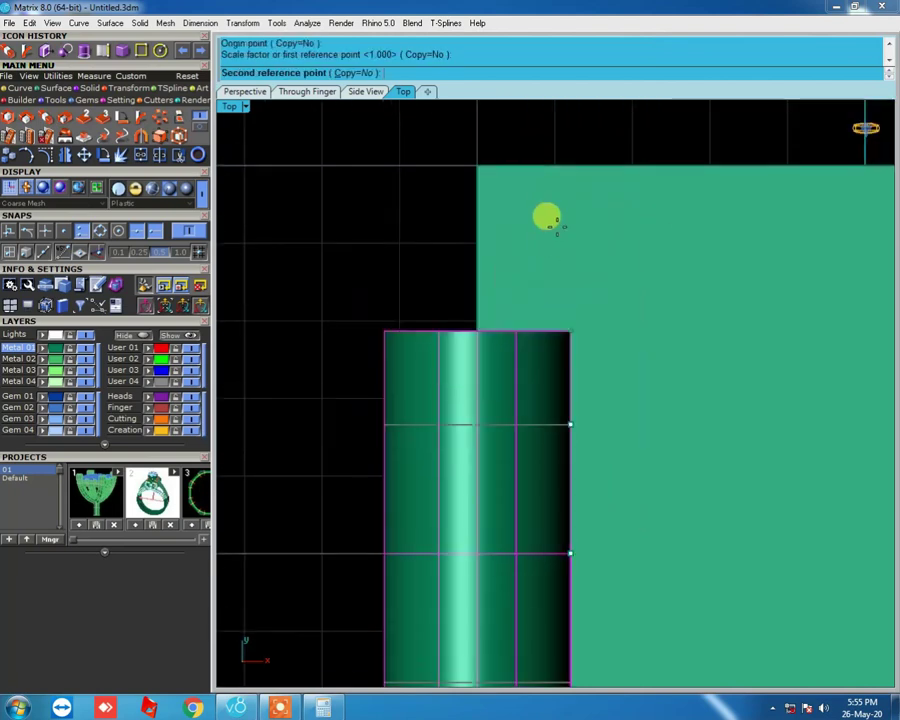
pyautogui.click(556, 157)
pyautogui.moveTo(619, 151)
pyautogui.keyDown('ctrl'); pyautogui.keyDown('shift'); pyautogui.mouseDown(button='right')
pyautogui.moveTo(635, 299)
pyautogui.moveTo(605, 261)
pyautogui.moveTo(706, 494)
pyautogui.mouseUp(button='right'); pyautogui.keyUp('shift'); pyautogui.keyUp('ctrl')
# - Group all pieces and show the hidden parts again in Front view
pyautogui.hotkey('ctrl', 'a')
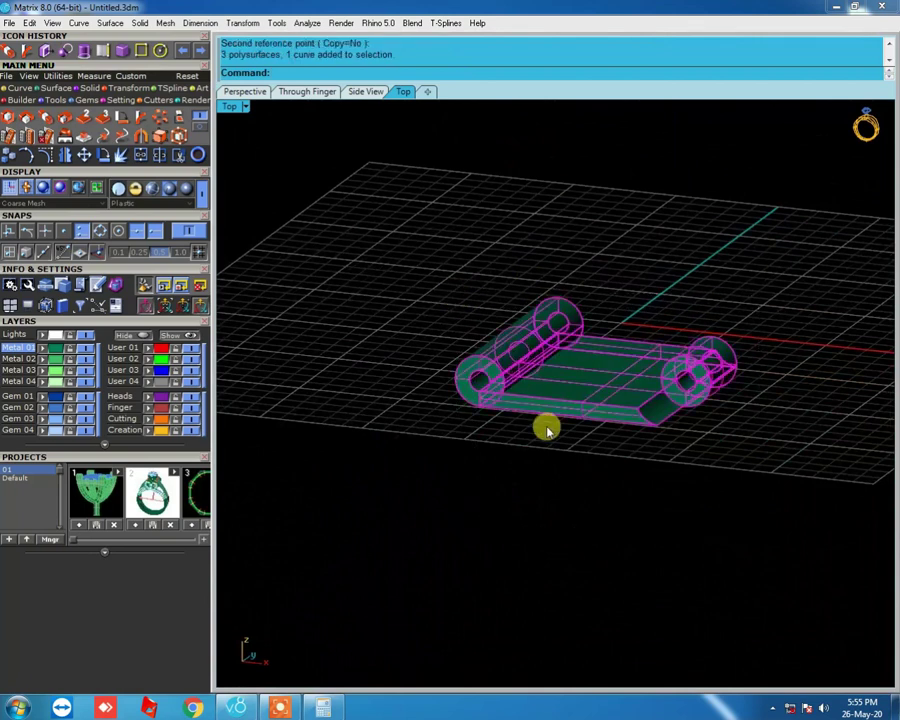
pyautogui.hotkey('ctrl', 'g')
pyautogui.click(552, 488)
pyautogui.click(181, 336)
pyautogui.hotkey('ctrl', 'F2')
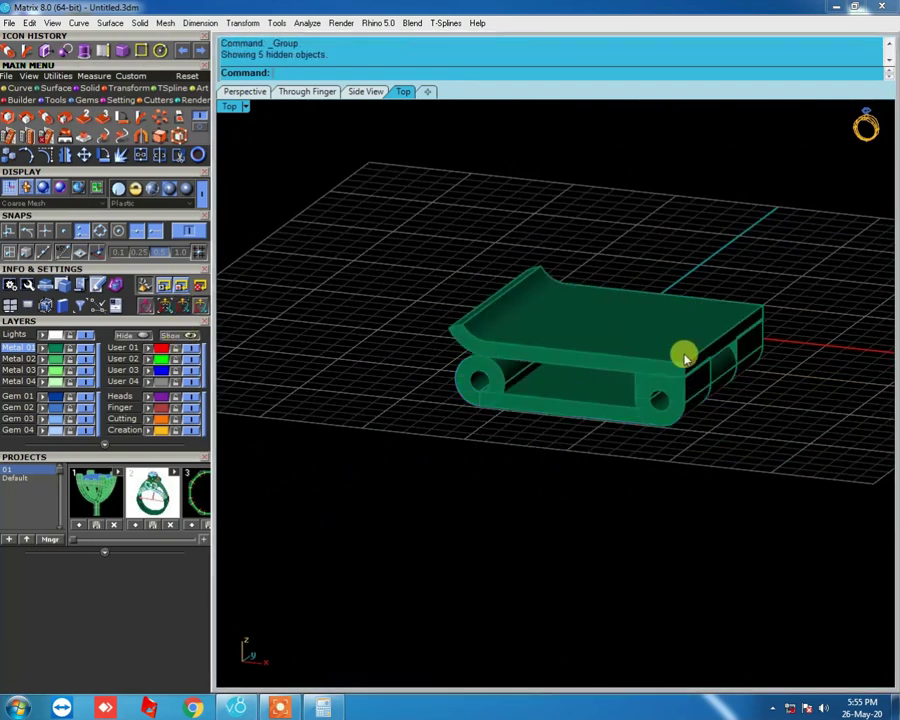
pyautogui.scroll(2, 520, 400)
pyautogui.scroll(2, 395, 343)
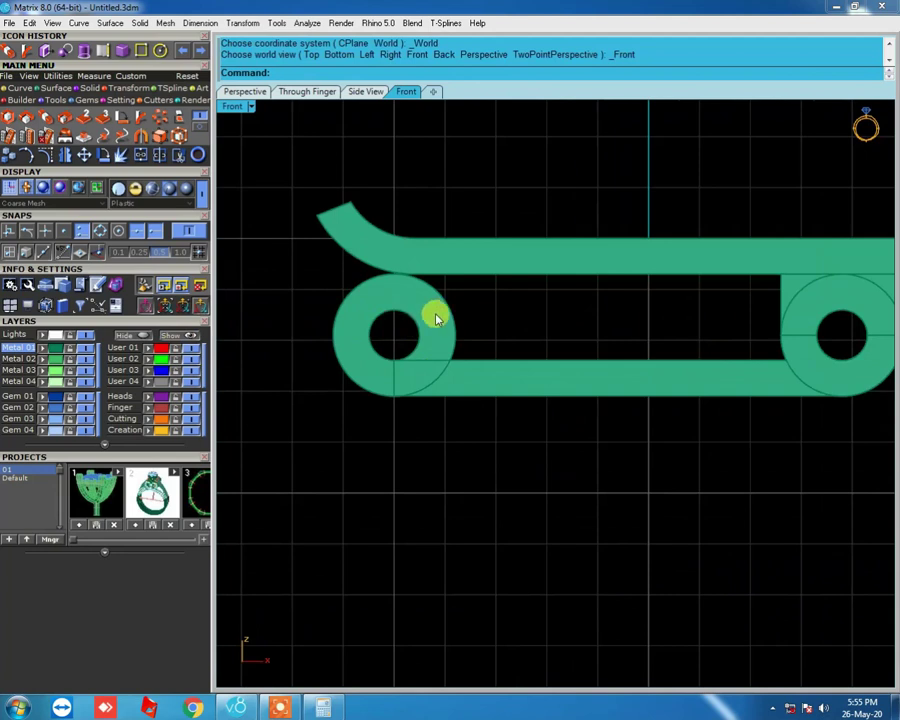
# - Ungroup the part and shift the left knuckle ring to the right
pyautogui.click(431, 318)
pyautogui.hotkey('ctrl', 'shift', 'g')
pyautogui.click(436, 330)
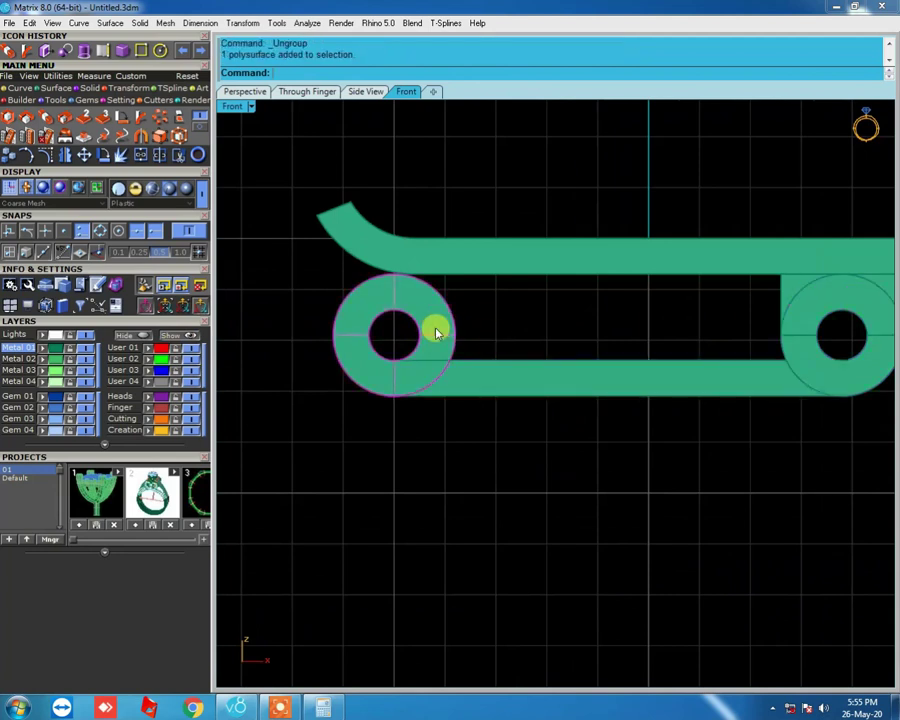
pyautogui.moveTo(436, 330); pyautogui.dragTo(505, 333)
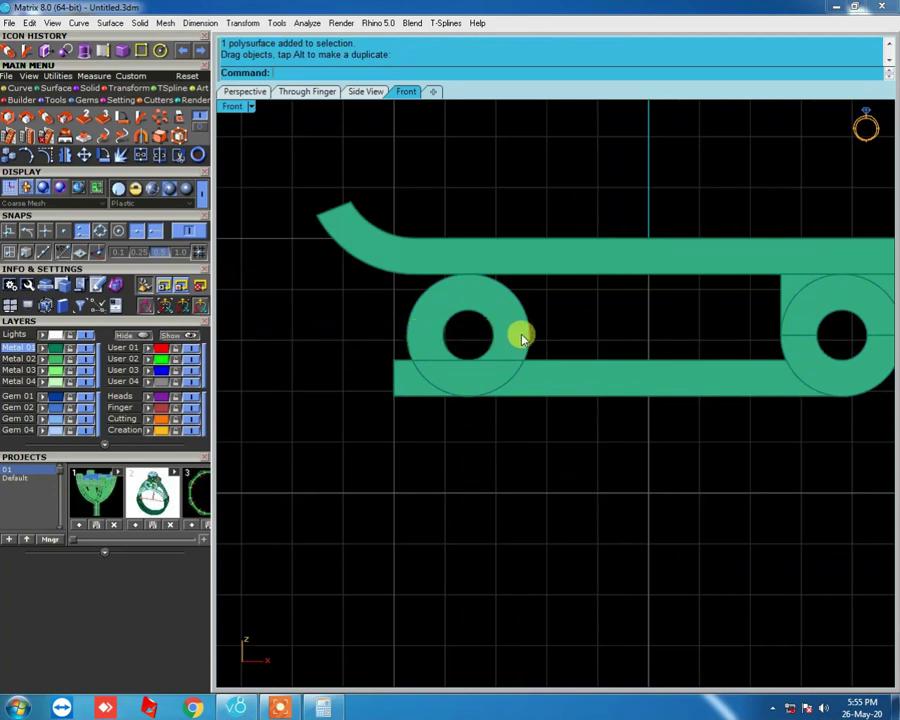
pyautogui.scroll(-3, 500, 340)
pyautogui.scroll(3, 470, 325)
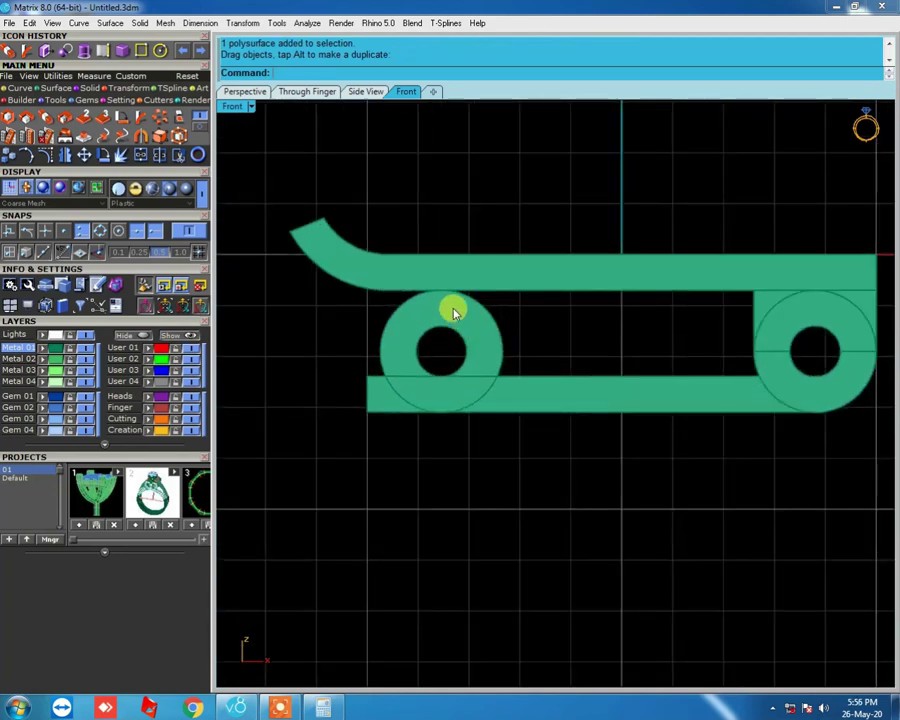
pyautogui.scroll(-2, 453, 310)
pyautogui.scroll(2, 470, 300)
pyautogui.moveTo(488, 287)
pyautogui.keyDown('ctrl'); pyautogui.keyDown('shift'); pyautogui.mouseDown(button='right')
pyautogui.moveTo(512, 381)
pyautogui.moveTo(469, 313)
pyautogui.mouseUp(button='right'); pyautogui.keyUp('shift'); pyautogui.keyUp('ctrl')
pyautogui.write('df')
pyautogui.press('Return')
pyautogui.hotkey('ctrl', 'F2')
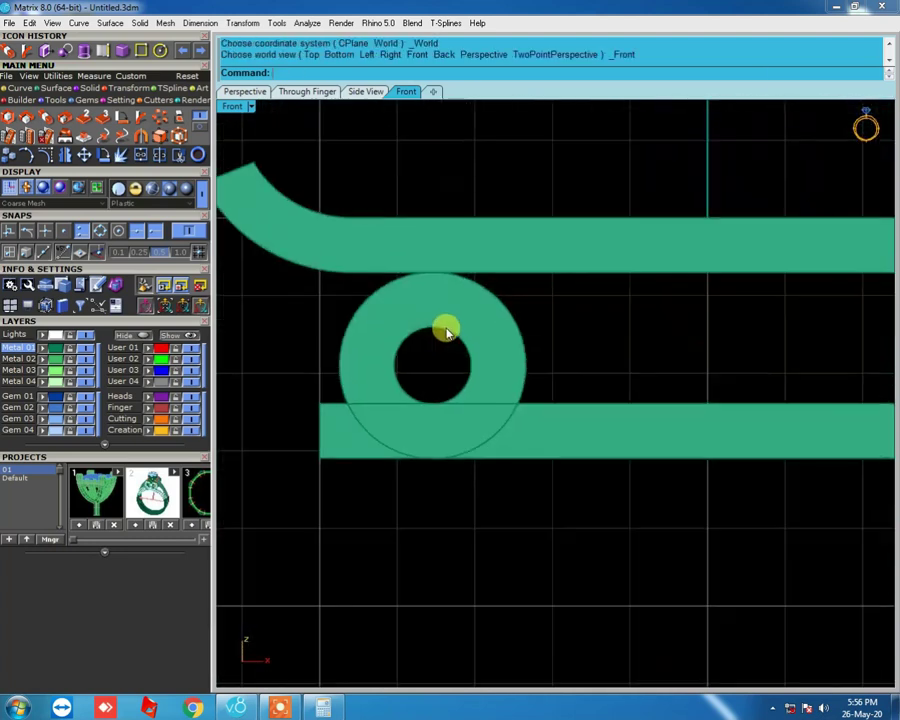
# - Pull the lower bar's left end face back to the ring with Move Face
pyautogui.click(342, 420)
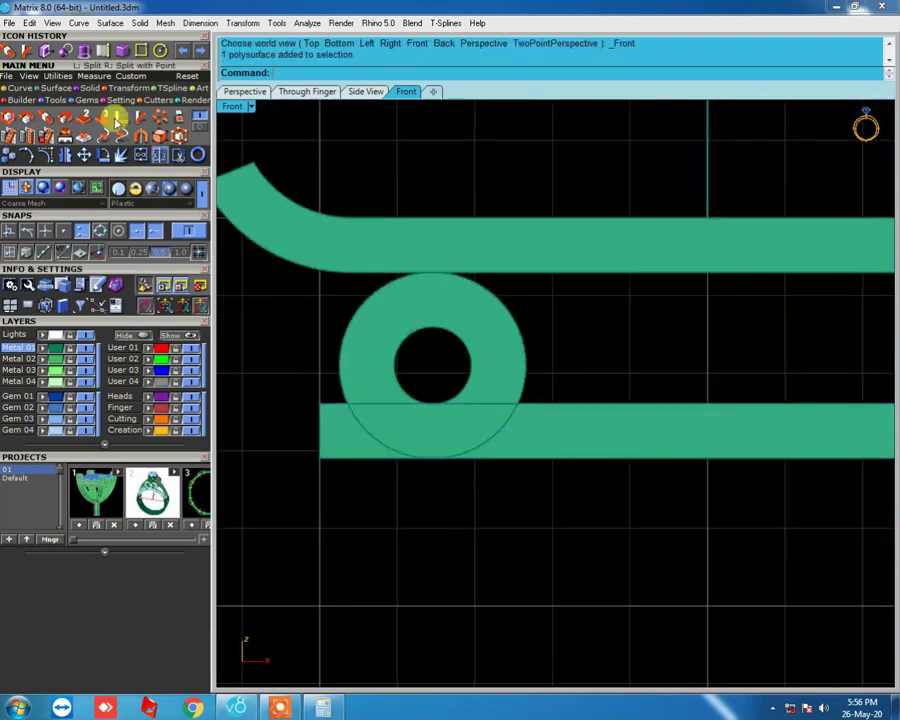
pyautogui.click(95, 89)
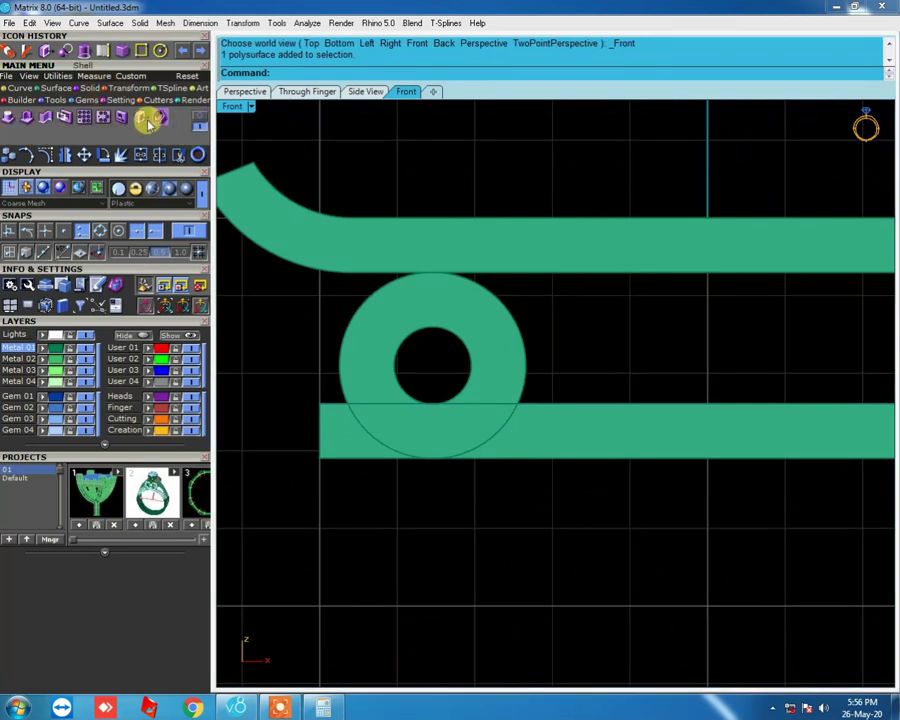
pyautogui.click(153, 121)
pyautogui.click(322, 440)
pyautogui.press('Return')
pyautogui.click(373, 485)
pyautogui.click(476, 482)
pyautogui.scroll(-3, 440, 440)
pyautogui.keyDown('ctrl'); pyautogui.keyDown('shift'); pyautogui.moveTo(416, 396); pyautogui.dragTo(480, 345, button='right'); pyautogui.keyUp('shift'); pyautogui.keyUp('ctrl')
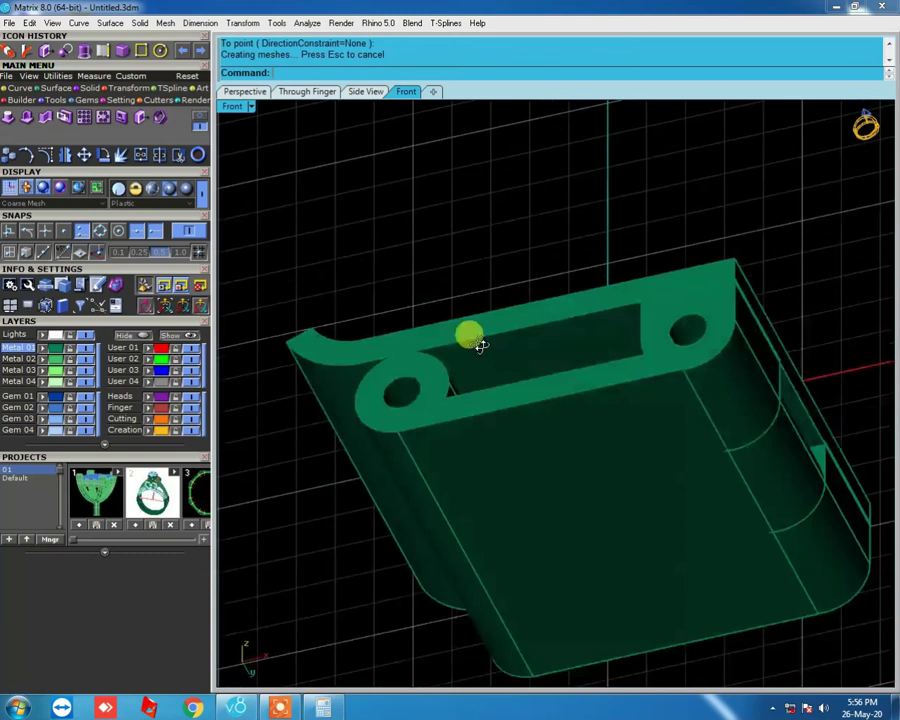
pyautogui.click(487, 400)
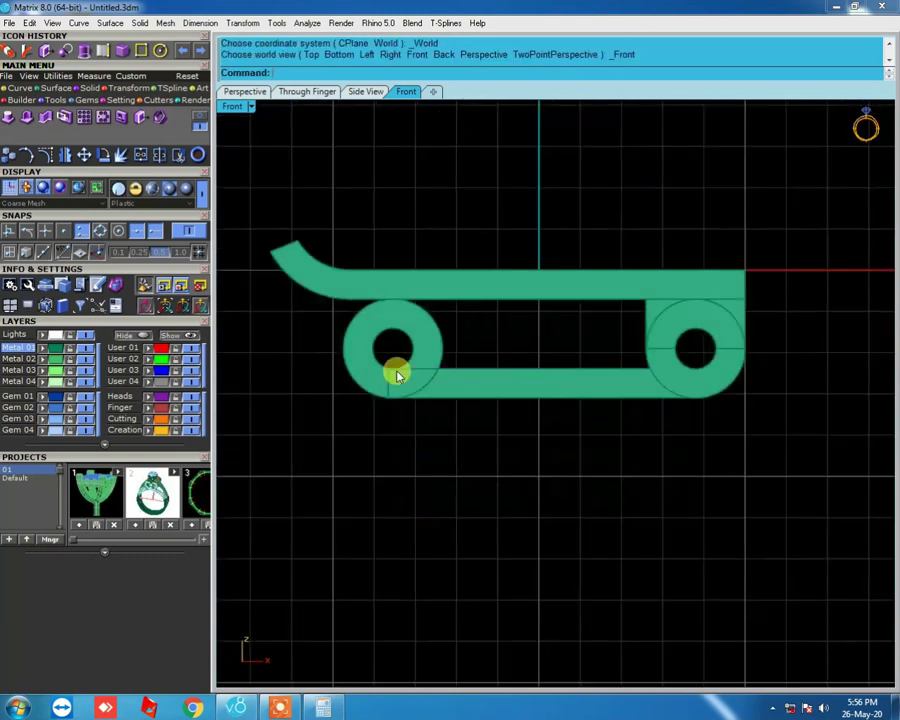
pyautogui.scroll(5, 440, 400)
pyautogui.click(18, 88)
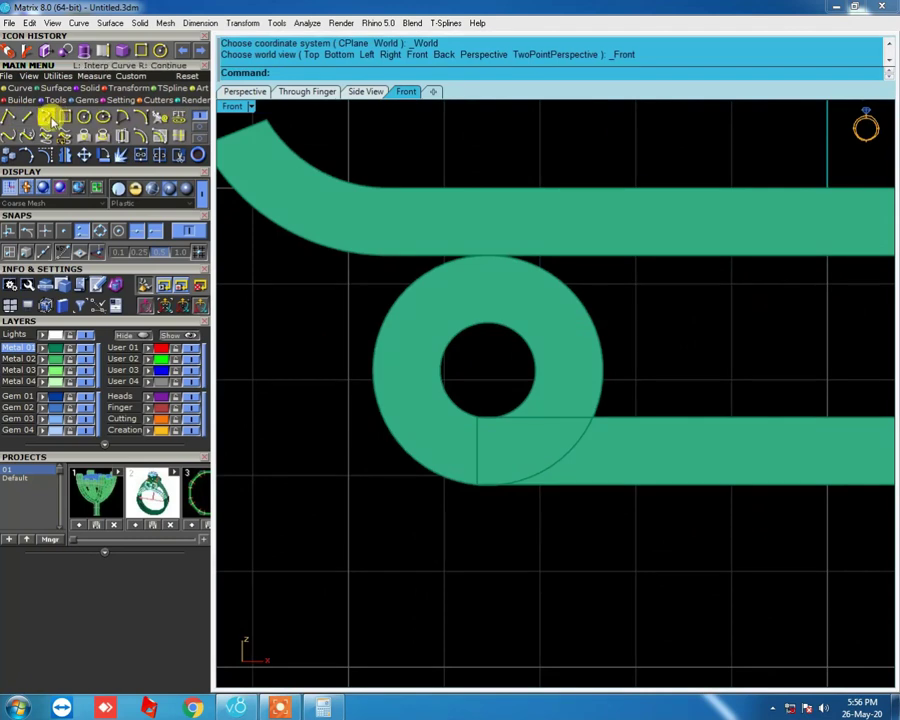
# - Draw a three-point interpolated arc beside the left knuckle ring
pyautogui.click(50, 116)
pyautogui.scroll(1, 400, 272)
pyautogui.click(188, 230)
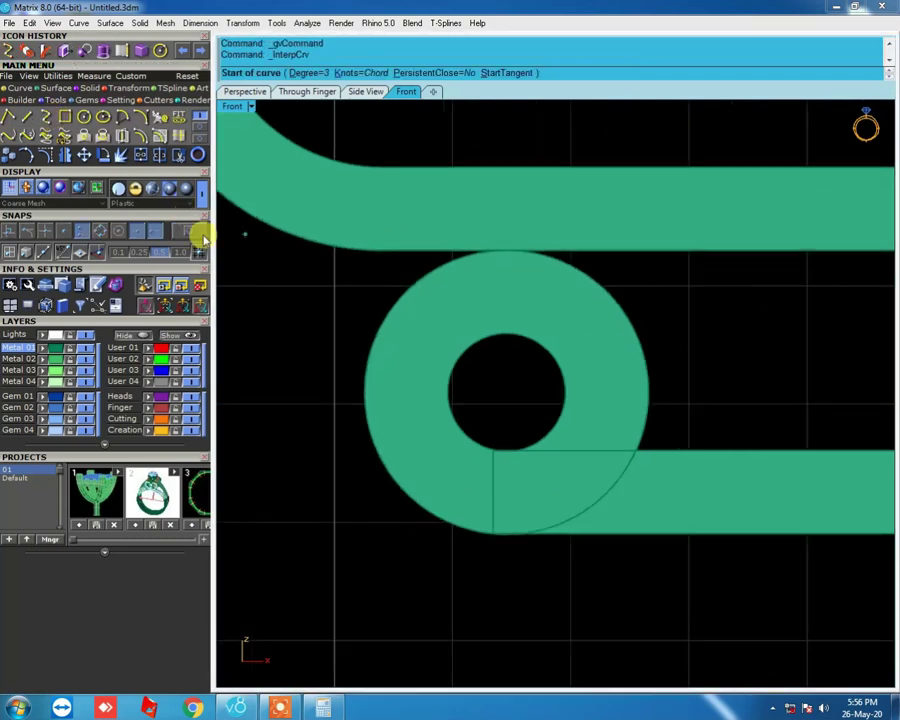
pyautogui.click(397, 237)
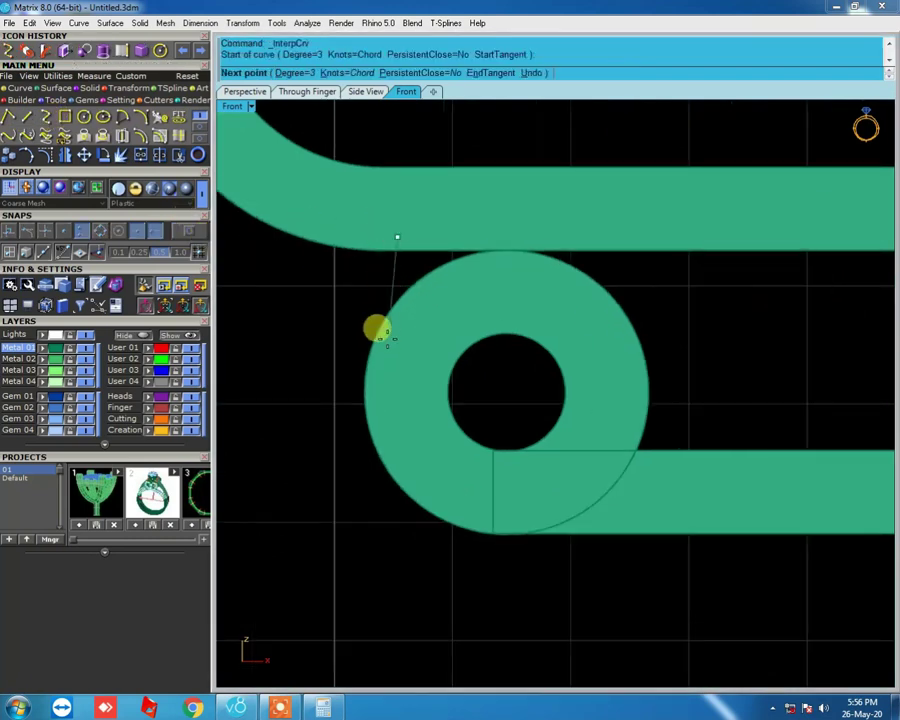
pyautogui.click(367, 394)
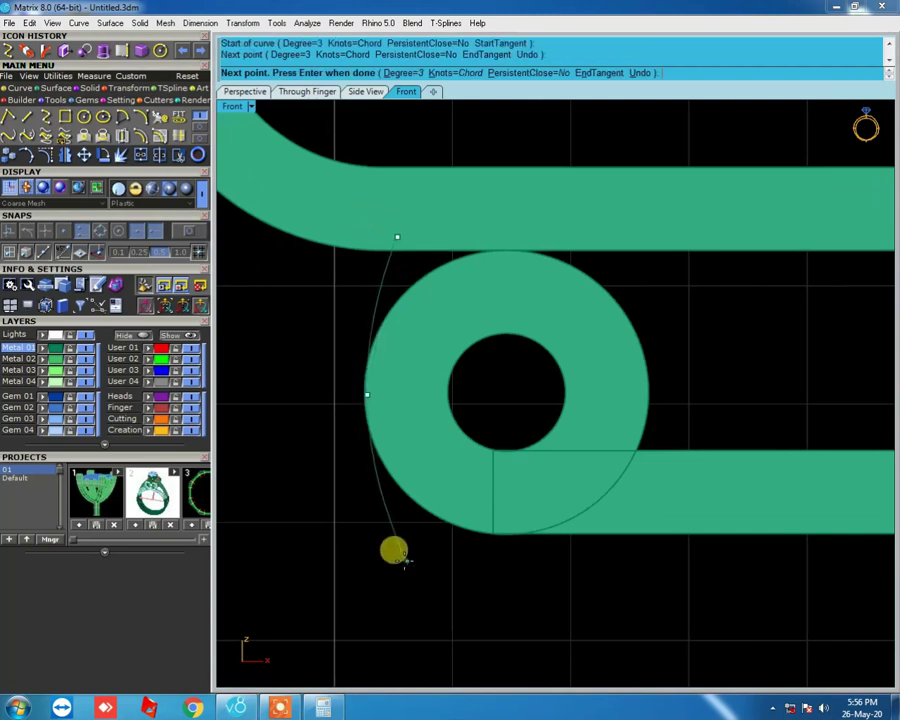
pyautogui.click(403, 557)
pyautogui.press('Return')
pyautogui.scroll(-1, 381, 401)
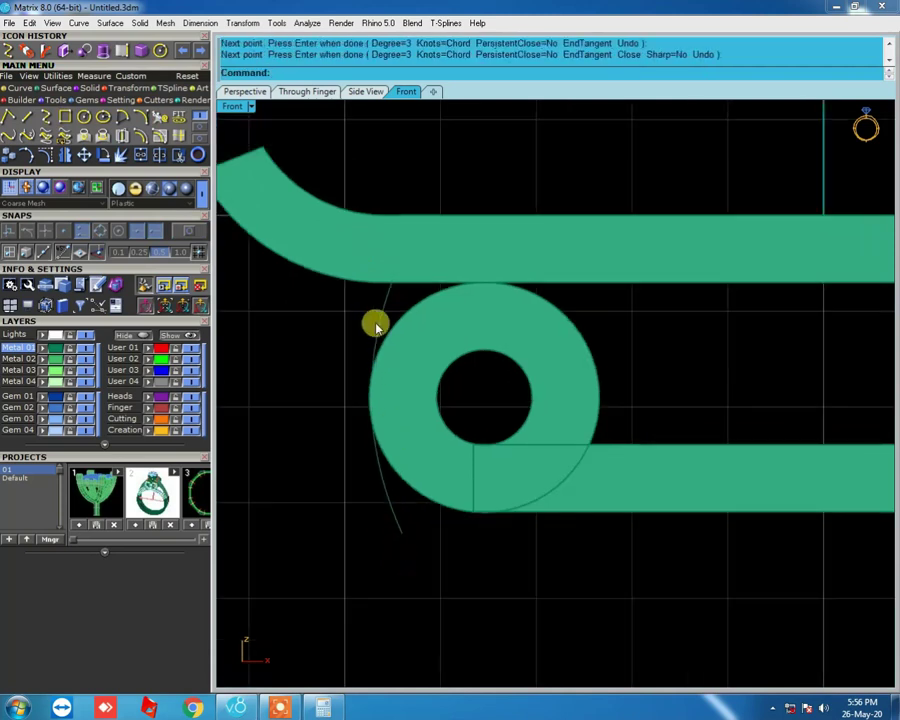
# - Nudge the arc slightly closer to the ring, trying and undoing an offset
pyautogui.click(390, 330)
pyautogui.moveTo(416, 364); pyautogui.dragTo(444, 307, button='right')
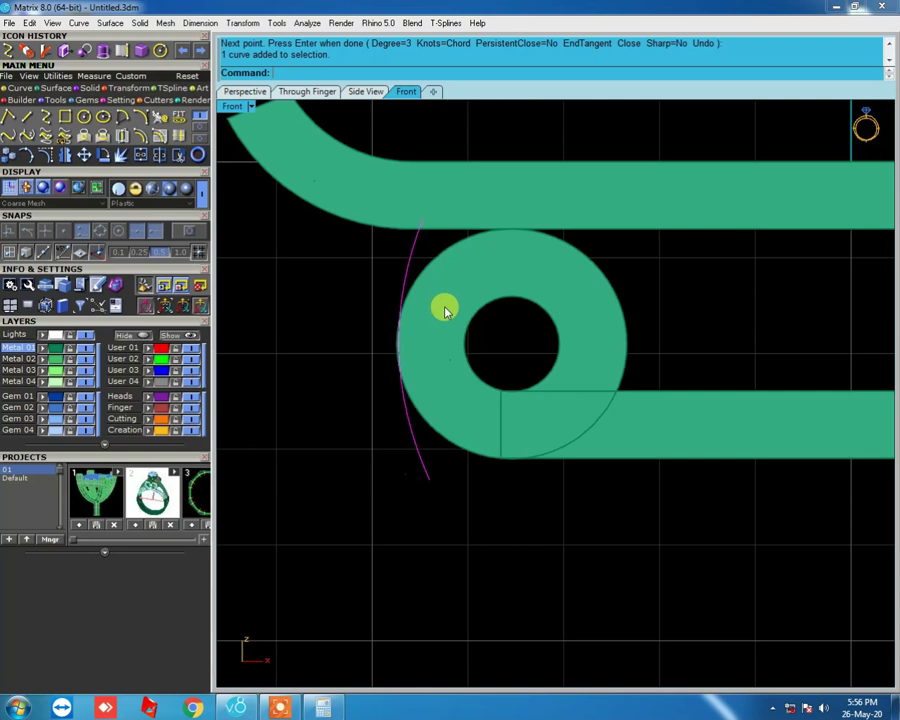
pyautogui.scroll(1, 386, 357)
pyautogui.scroll(3, 404, 373)
pyautogui.write('m')
pyautogui.press('Return')
pyautogui.click(457, 369)
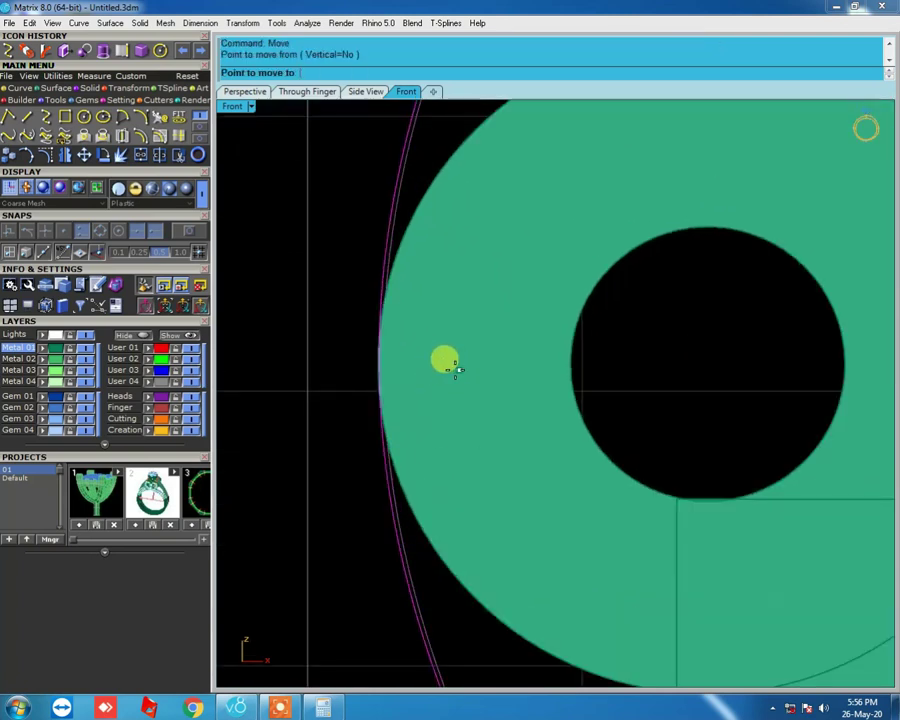
pyautogui.click(456, 371)
pyautogui.scroll(-3, 456, 371)
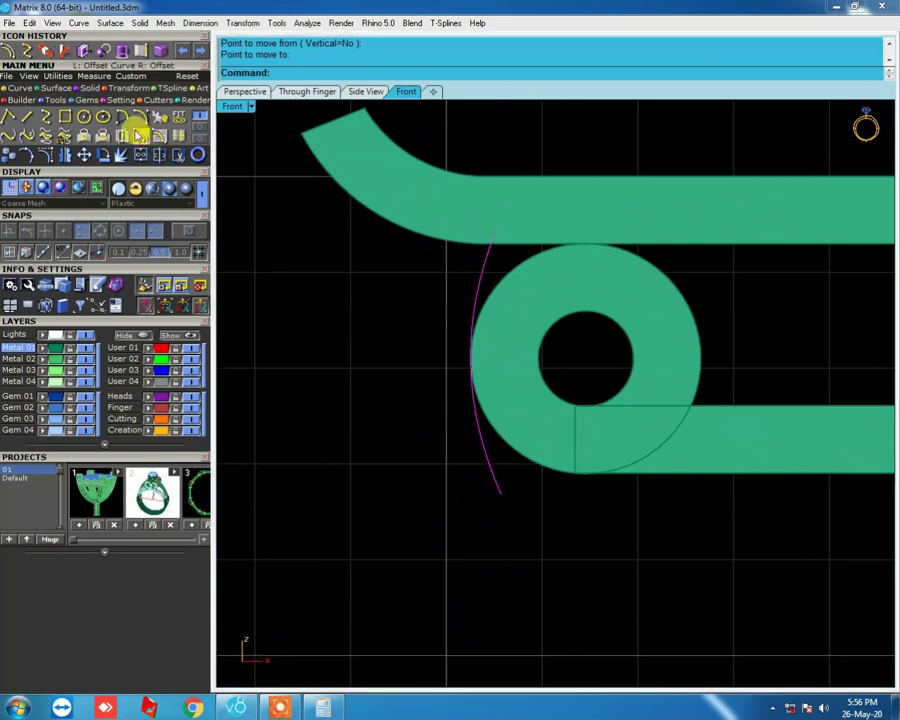
pyautogui.click(140, 116)
pyautogui.click(362, 410)
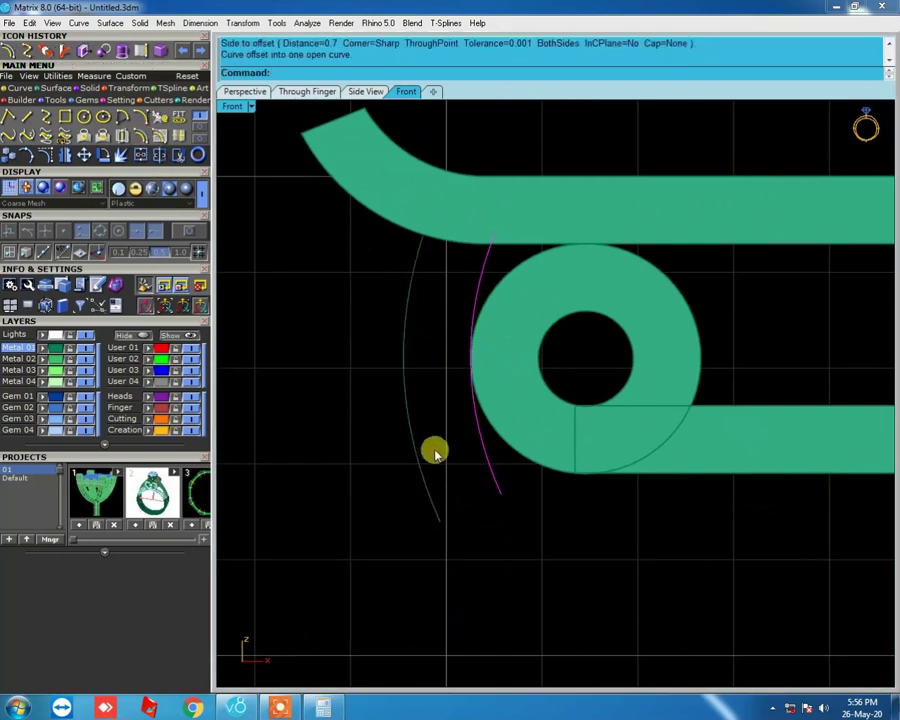
pyautogui.hotkey('ctrl', 'z')
# - Place a copy of the arc 0.7 to the left
pyautogui.hotkey('ctrl', 'c')
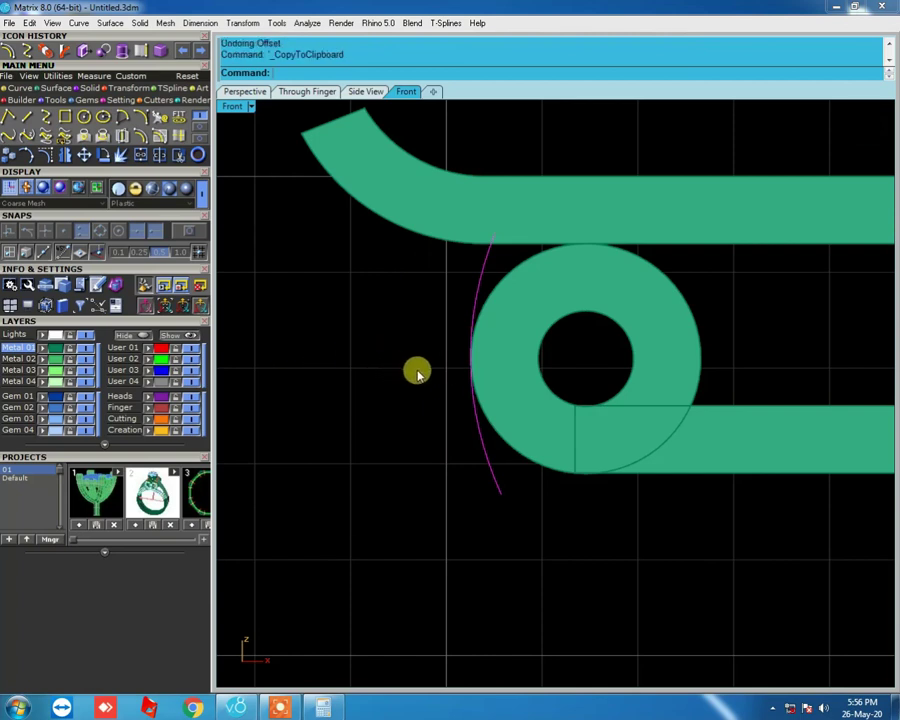
pyautogui.write('m')
pyautogui.press('Return')
pyautogui.click(433, 425)
pyautogui.press('Return')
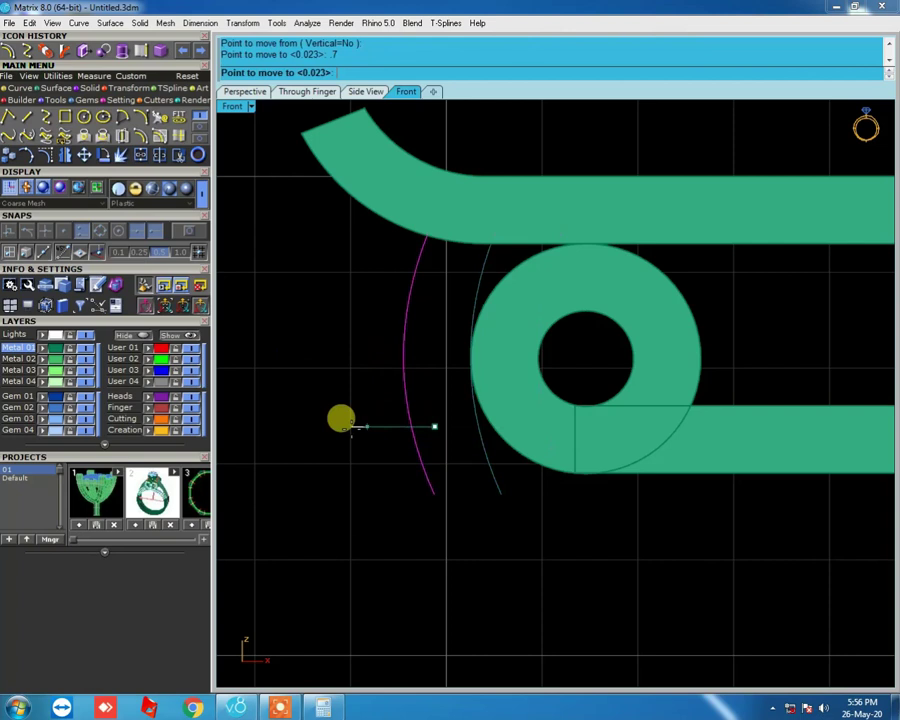
pyautogui.press('Escape')
# - Loft the two arcs into a curved surface
pyautogui.moveTo(553, 511); pyautogui.dragTo(383, 470)
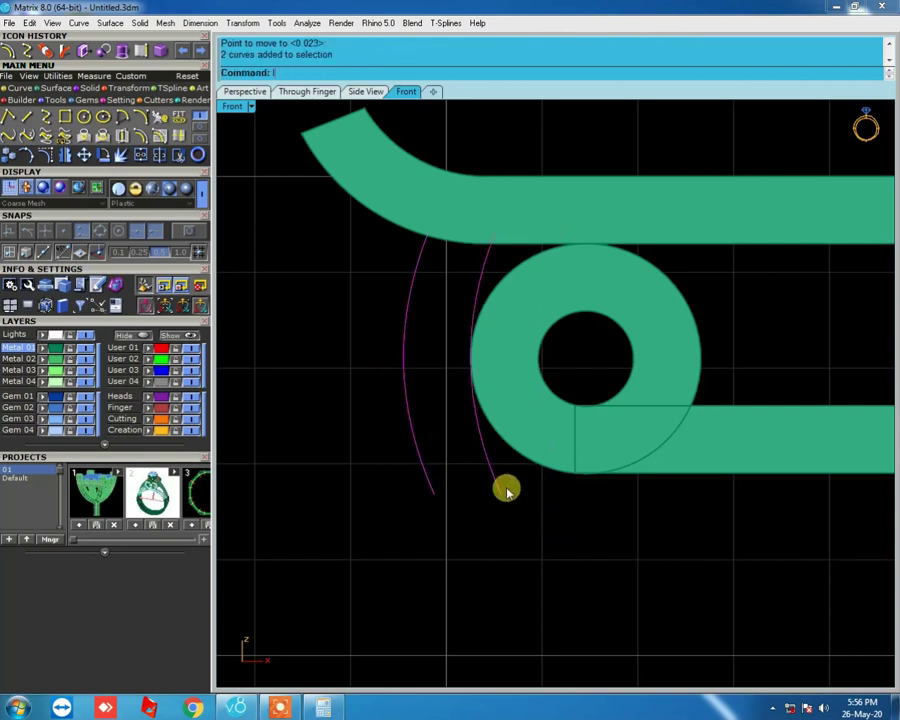
pyautogui.write('l')
pyautogui.press('Return')
pyautogui.click(448, 368)
pyautogui.moveTo(448, 368)
pyautogui.mouseDown(button='right')
pyautogui.moveTo(508, 395)
pyautogui.moveTo(363, 344)
pyautogui.mouseUp(button='right')
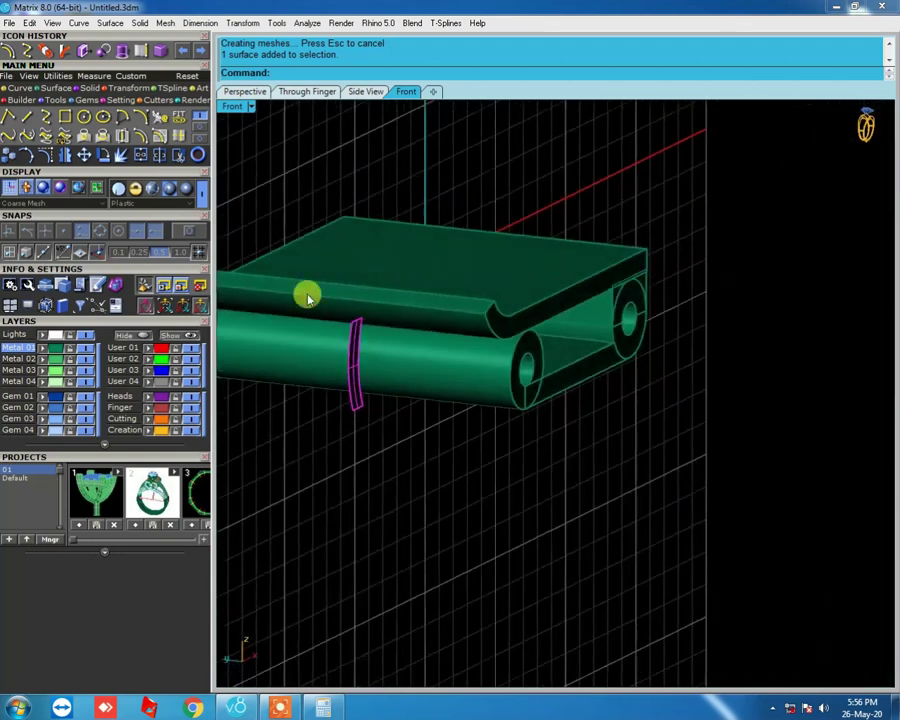
# - Extrude the lofted surface straight to both sides into a solid strip
pyautogui.click(140, 22)
pyautogui.moveTo(190, 397)
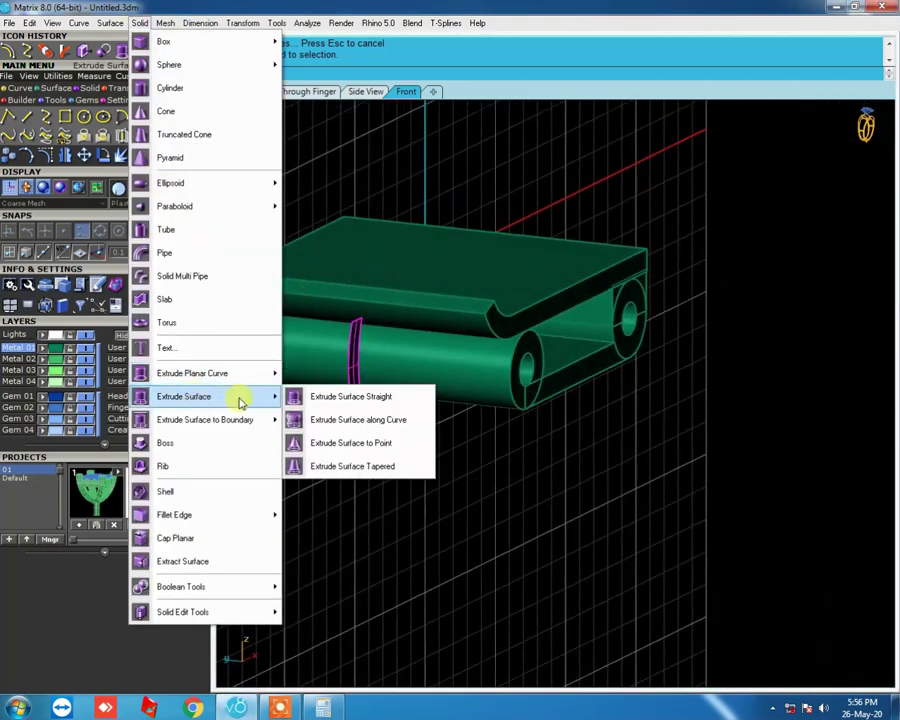
pyautogui.click(370, 400)
pyautogui.scroll(5, 360, 380)
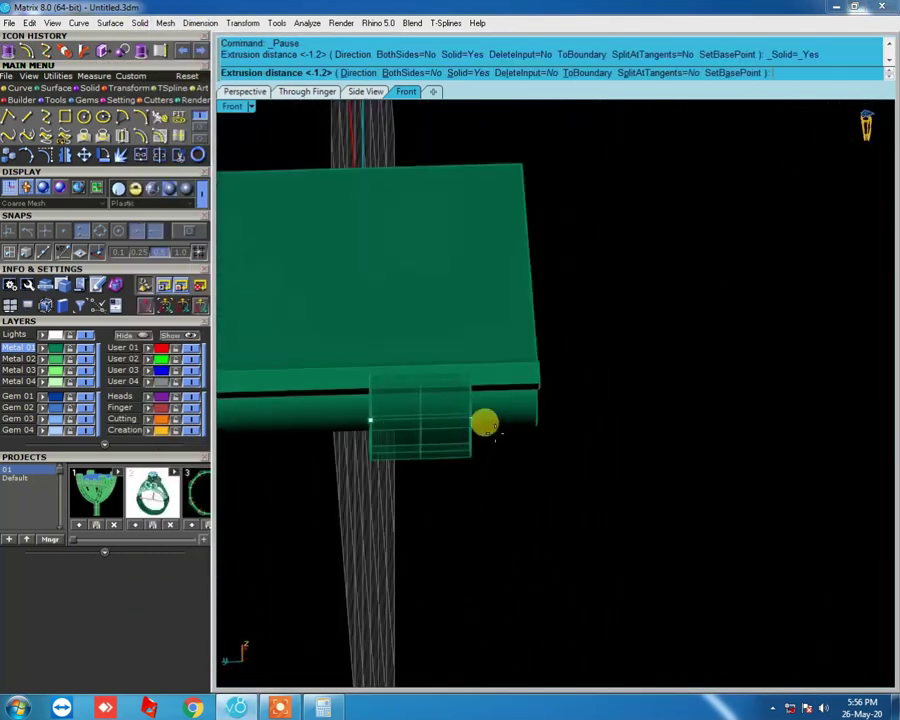
pyautogui.click(425, 74)
pyautogui.scroll(5, 504, 385)
pyautogui.moveTo(488, 424); pyautogui.dragTo(528, 446, button='right')
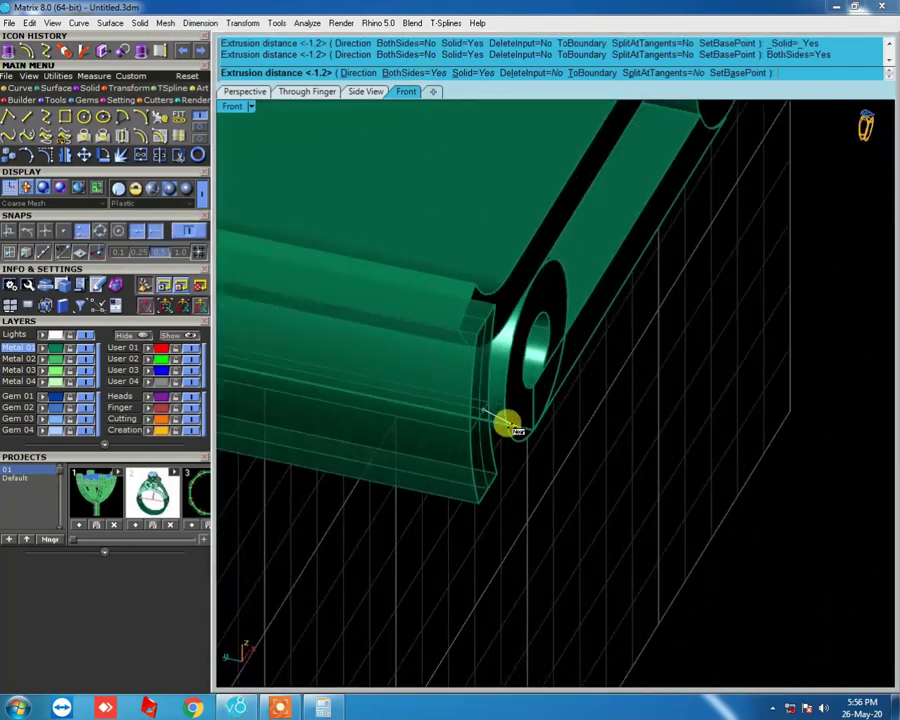
pyautogui.rightClick(528, 446)
pyautogui.moveTo(526, 444)
pyautogui.mouseDown(button='right')
pyautogui.moveTo(632, 560)
pyautogui.moveTo(324, 352)
pyautogui.moveTo(430, 440)
pyautogui.mouseUp(button='right')
pyautogui.hotkey('ctrl', 'F2')
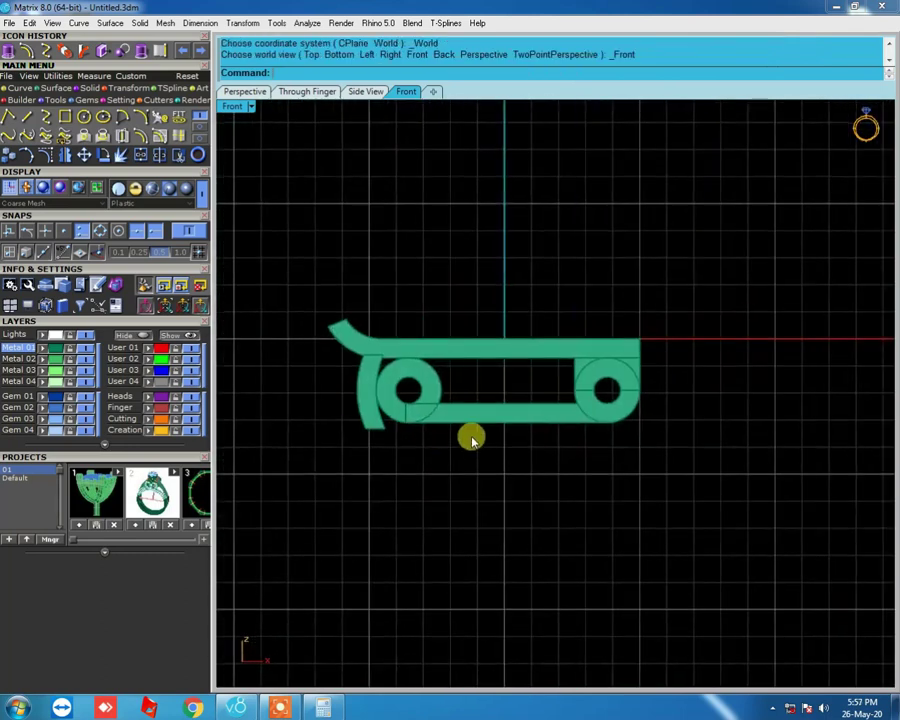
pyautogui.scroll(2, 383, 413)
# - Move the curved stop piece by 0.1
pyautogui.click(362, 408)
pyautogui.scroll(3, 376, 378)
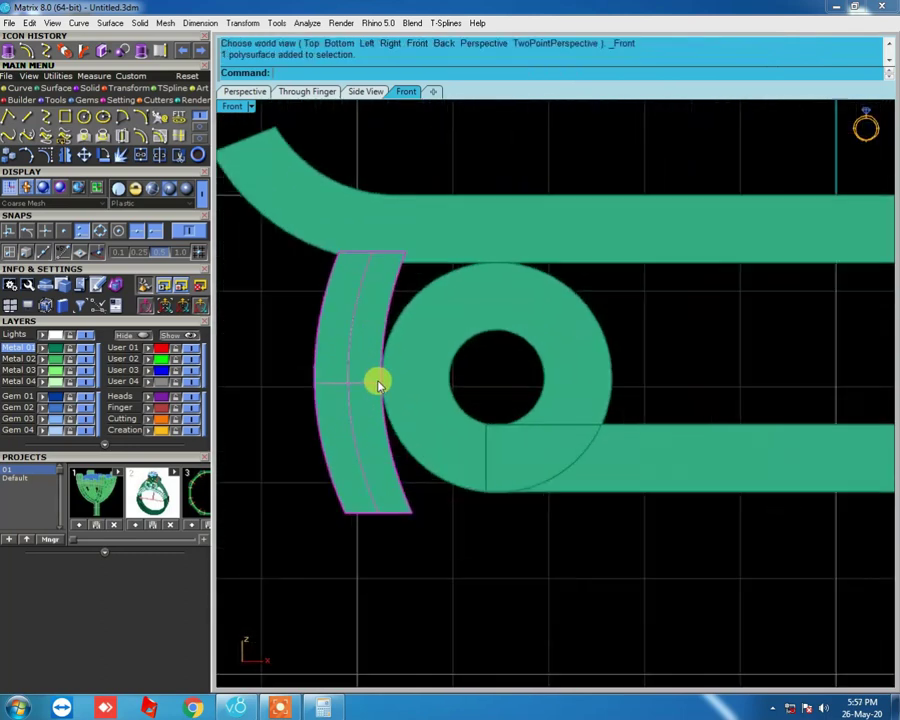
pyautogui.scroll(5, 366, 378)
pyautogui.scroll(-5, 446, 543)
pyautogui.write('m')
pyautogui.press('Return')
pyautogui.click(482, 595)
pyautogui.write('.1')
pyautogui.press('Return')
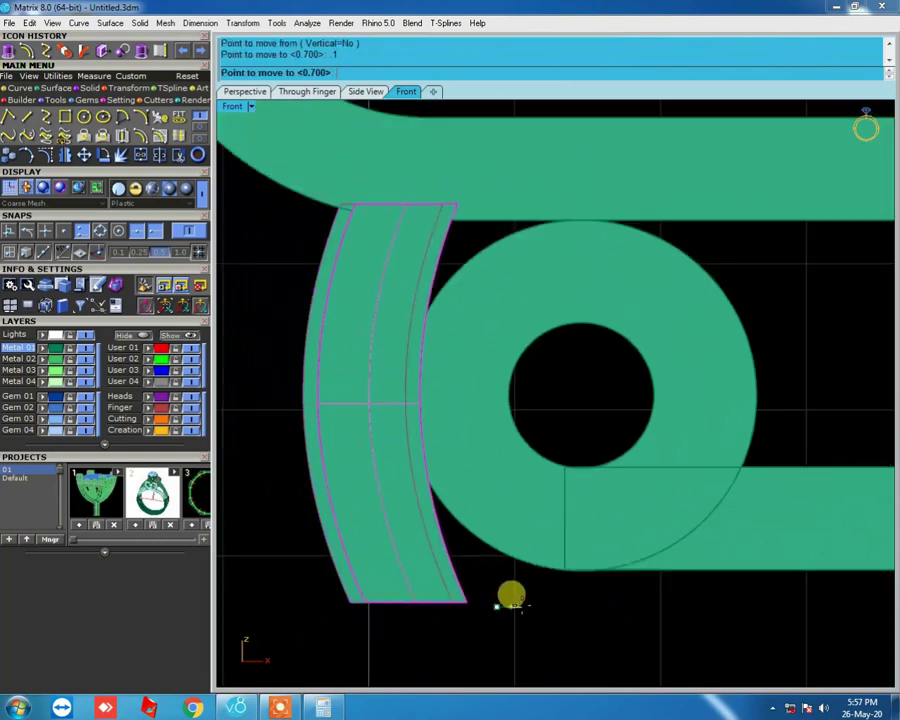
pyautogui.press('Escape')
pyautogui.scroll(-3, 366, 310)
# - Delete the stray surface beside the curve and return to Front view
pyautogui.moveTo(366, 310)
pyautogui.mouseDown(button='right')
pyautogui.moveTo(572, 382)
pyautogui.moveTo(484, 253)
pyautogui.moveTo(394, 434)
pyautogui.mouseUp(button='right')
pyautogui.scroll(3, 344, 458)
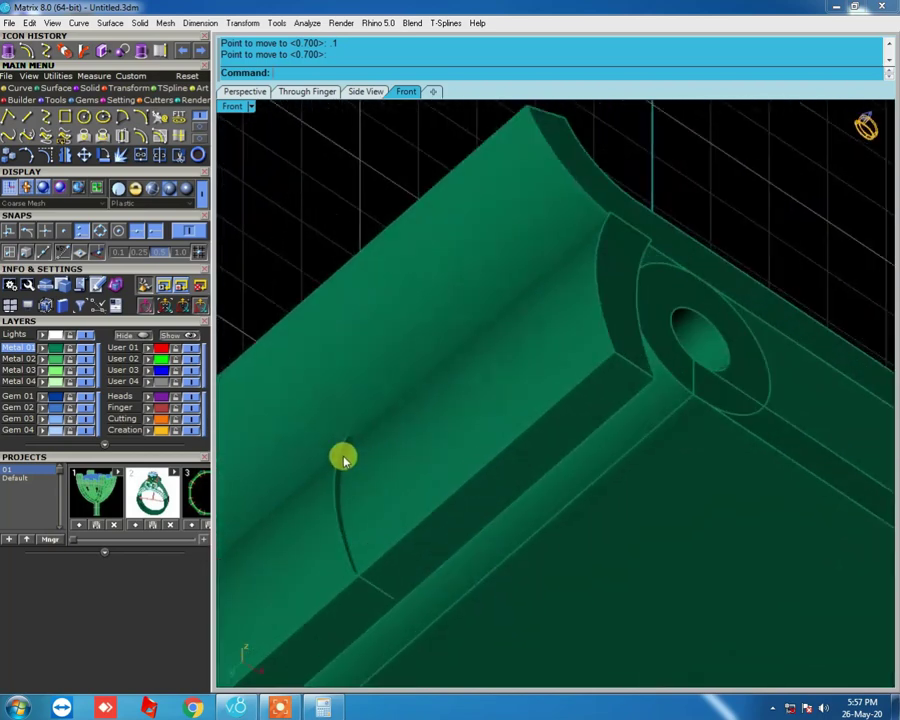
pyautogui.click(342, 457)
pyautogui.click(385, 502)
pyautogui.press('Delete')
pyautogui.scroll(-3, 418, 318)
pyautogui.moveTo(296, 190); pyautogui.dragTo(422, 392)
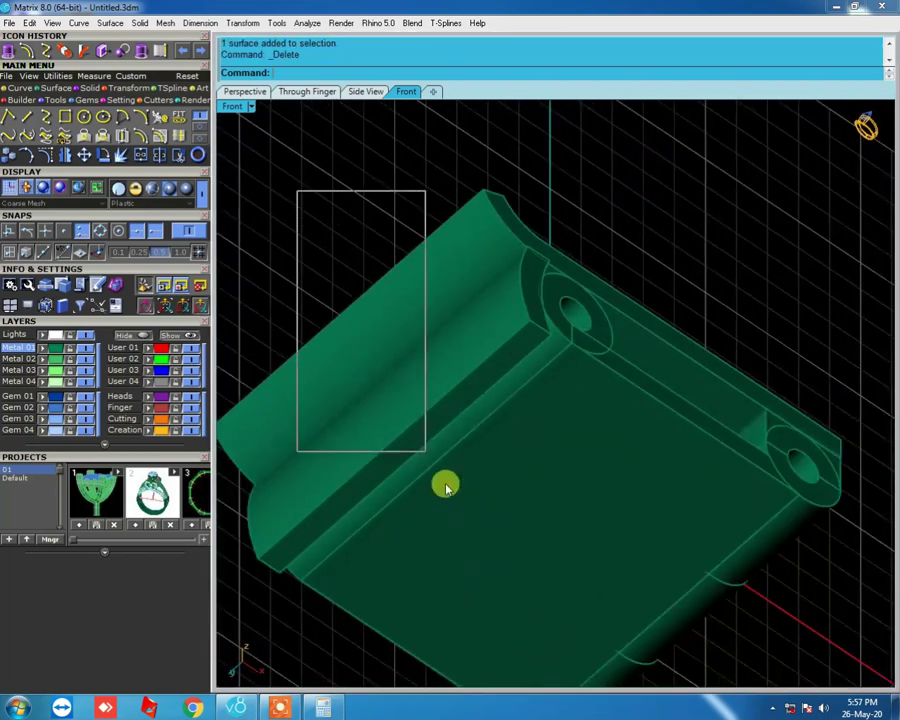
pyautogui.scroll(-3, 566, 297)
pyautogui.hotkey('ctrl', 'F2')
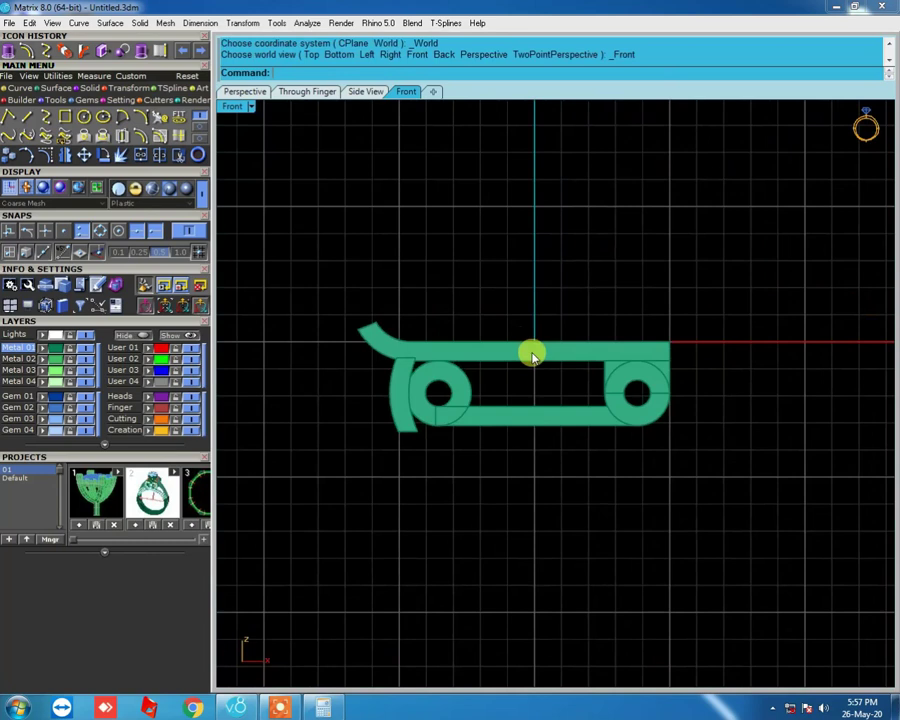
# - Select a knuckle cylinder and the bottom plate, then hide the cylinders
pyautogui.scroll(2, 596, 367)
pyautogui.moveTo(674, 512)
pyautogui.mouseDown(button='right')
pyautogui.moveTo(472, 392)
pyautogui.moveTo(566, 444)
pyautogui.moveTo(382, 372)
pyautogui.mouseUp(button='right')
pyautogui.click(444, 425)
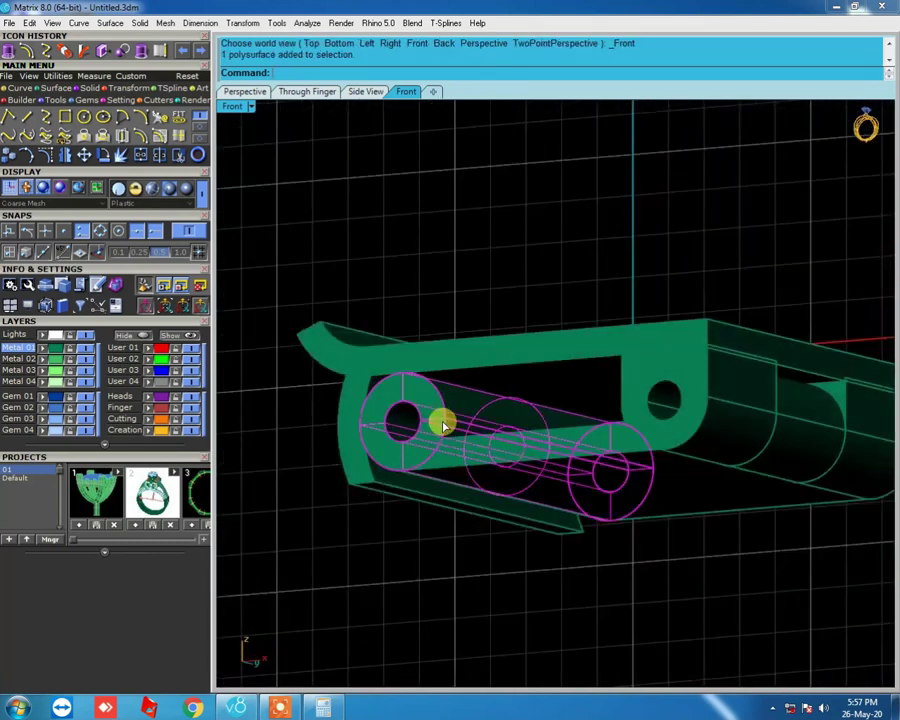
pyautogui.click(606, 478)
pyautogui.moveTo(606, 478)
pyautogui.mouseDown(button='right')
pyautogui.moveTo(719, 440)
pyautogui.moveTo(492, 359)
pyautogui.moveTo(538, 405)
pyautogui.mouseUp(button='right')
pyautogui.hotkey('ctrl', 'g')
pyautogui.hotkey('ctrl', 'shift', 'g')
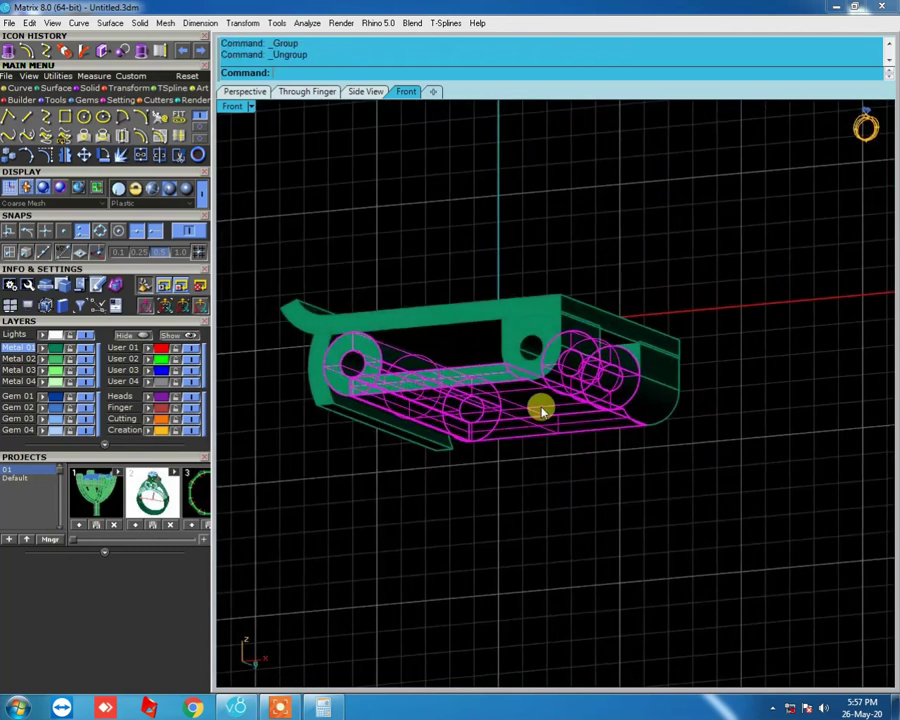
pyautogui.hotkey('ctrl', 'h')
# - Group the remaining hinge pieces and show the hidden pieces again
pyautogui.moveTo(717, 542); pyautogui.dragTo(281, 243)
pyautogui.hotkey('ctrl', 'g')
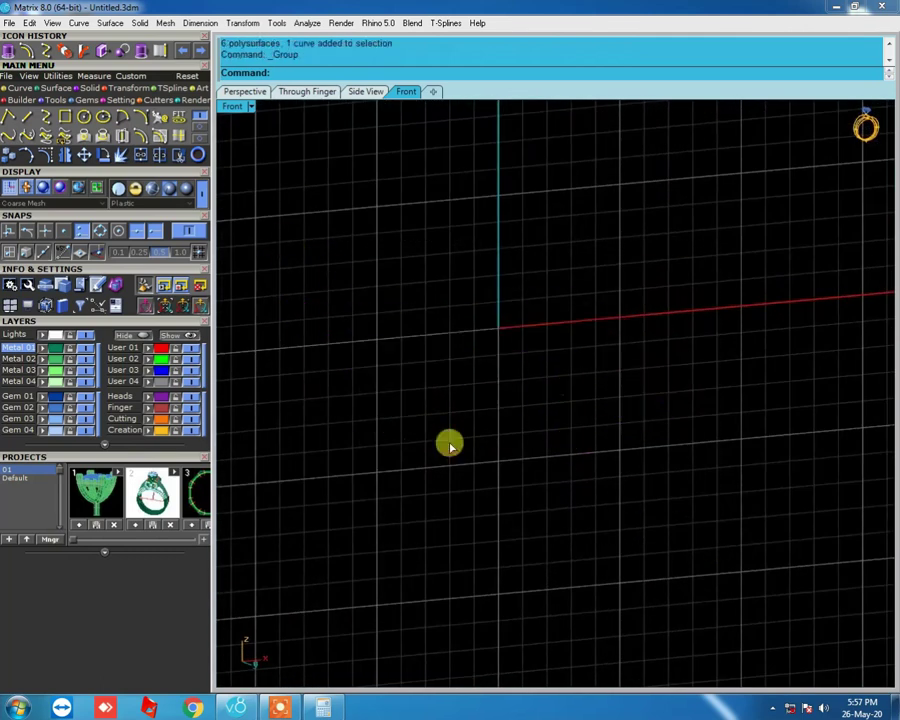
pyautogui.hotkey('ctrl', 'shift', 'h')
pyautogui.moveTo(495, 533)
pyautogui.mouseDown(button='right')
pyautogui.moveTo(494, 388)
pyautogui.moveTo(512, 324)
pyautogui.moveTo(488, 352)
pyautogui.mouseUp(button='right')
pyautogui.press('Return')
# - Undo a test move of the pieces and view the recentred plate from Top
pyautogui.hotkey('ctrl', 'F1')
pyautogui.moveTo(478, 362); pyautogui.dragTo(659, 376)
pyautogui.scroll(3, 622, 400)
pyautogui.moveTo(622, 400)
pyautogui.mouseDown(button='right')
pyautogui.moveTo(552, 396)
pyautogui.moveTo(565, 303)
pyautogui.moveTo(484, 326)
pyautogui.moveTo(480, 362)
pyautogui.moveTo(544, 348)
pyautogui.moveTo(581, 318)
pyautogui.moveTo(612, 338)
pyautogui.mouseUp(button='right')
pyautogui.hotkey('ctrl', 'z')
pyautogui.scroll(3, 420, 318)
pyautogui.hotkey('ctrl', 'F2')
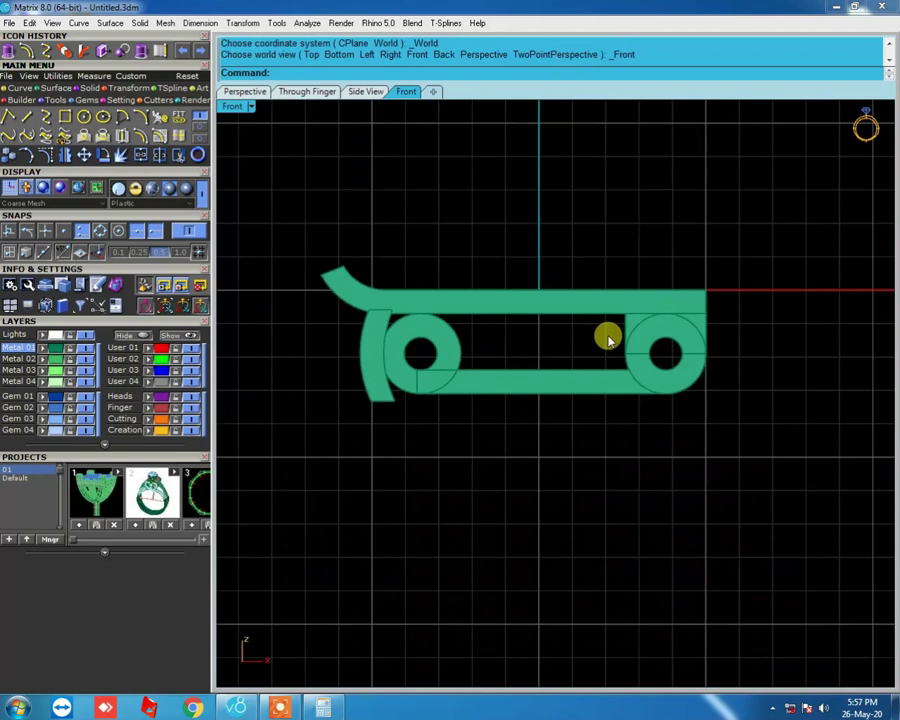
pyautogui.hotkey('ctrl', 'F1')
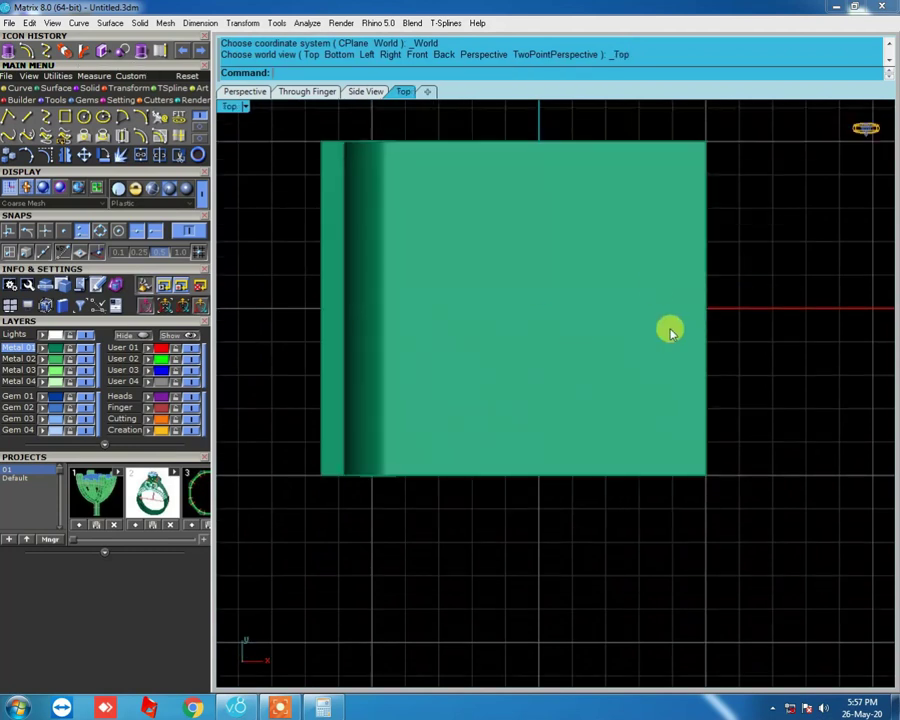
pyautogui.moveTo(475, 294); pyautogui.dragTo(486, 364, button='right')
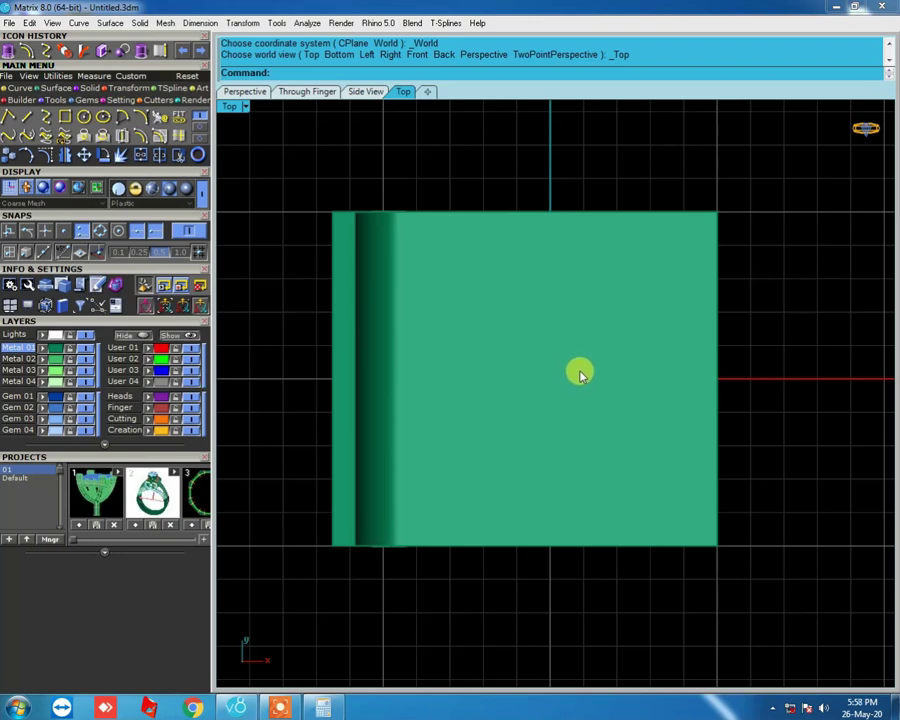
# - Dimension the plate's right edge from its top-right to bottom-right corner, placing 9.96 to the right
pyautogui.moveTo(580, 375); pyautogui.dragTo(543, 366, button='right')
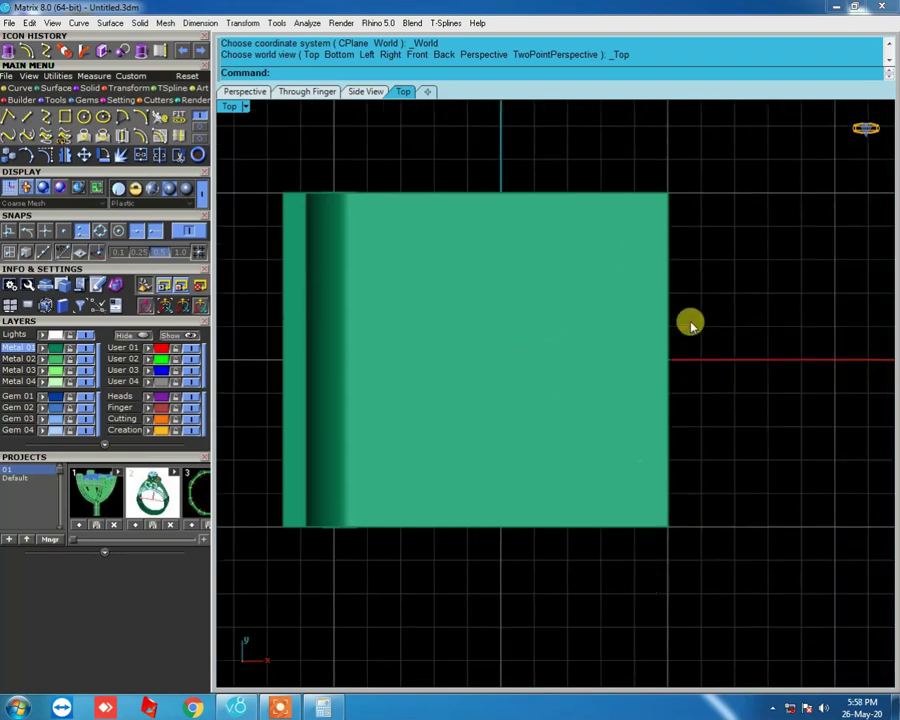
pyautogui.press('Return')
pyautogui.click(668, 193)
pyautogui.click(668, 526)
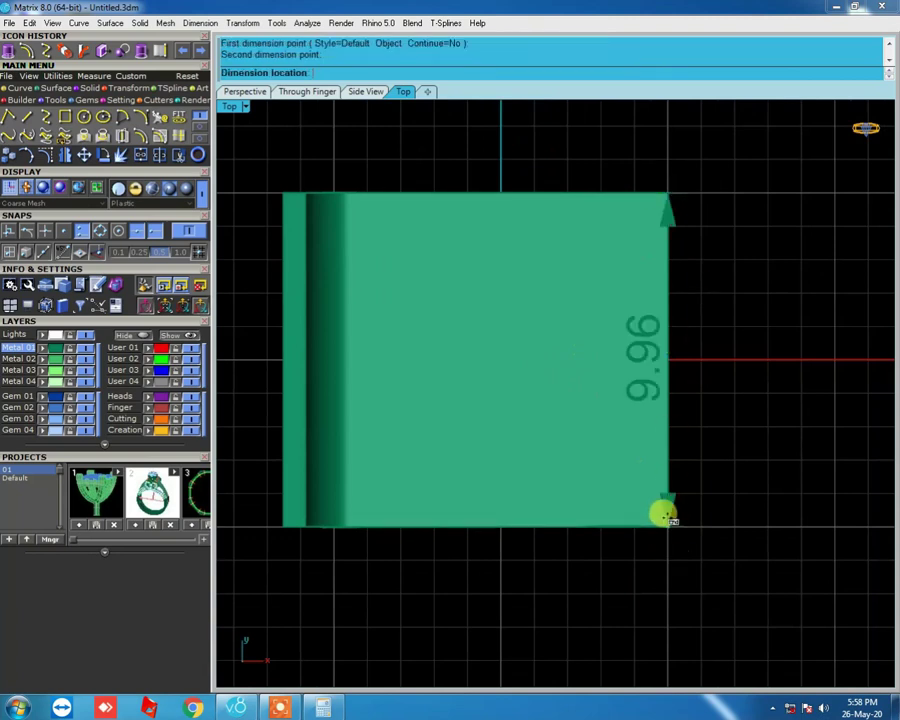
pyautogui.click(795, 490)
pyautogui.click(789, 405)
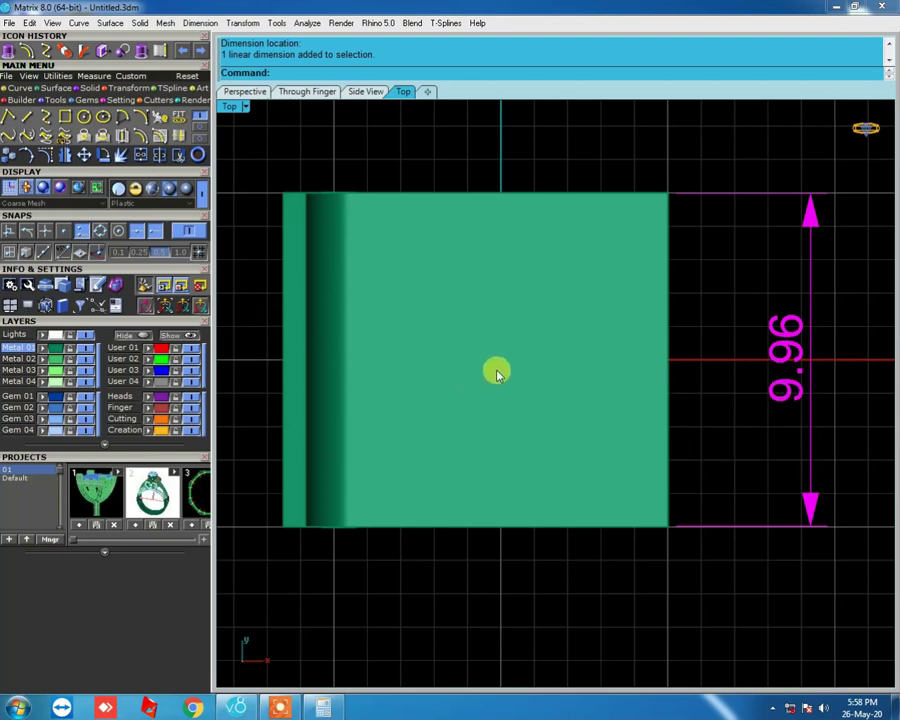
pyautogui.hotkey('ctrl', 'F2')
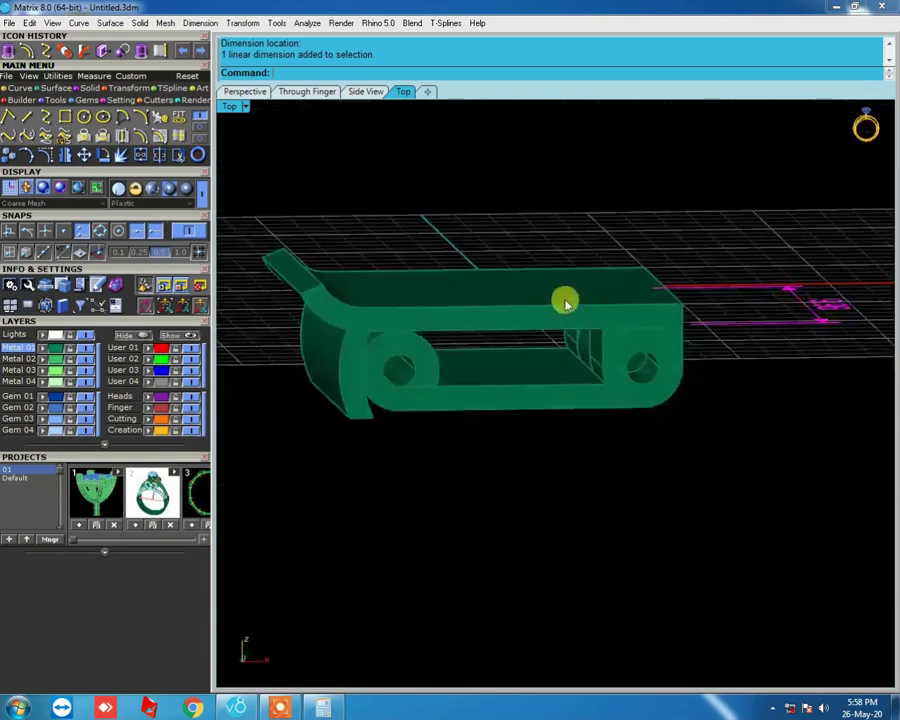
# - Delete the 9.96 dimension, then trial-move the lower ring-and-bar piece and undo it
pyautogui.hotkey('ctrl', 'F1')
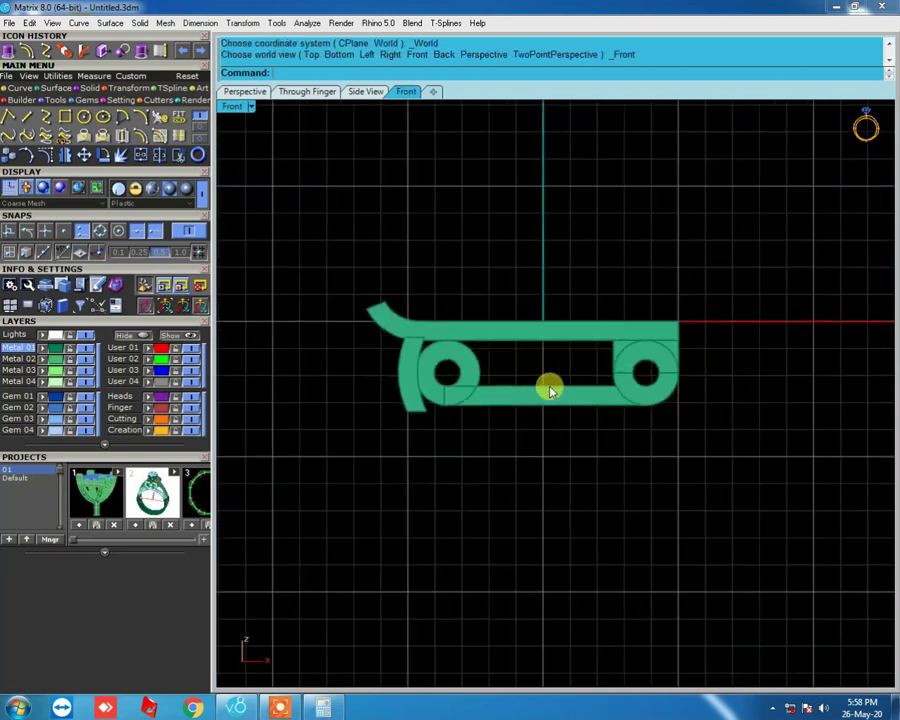
pyautogui.press('Delete')
pyautogui.hotkey('ctrl', 'F2')
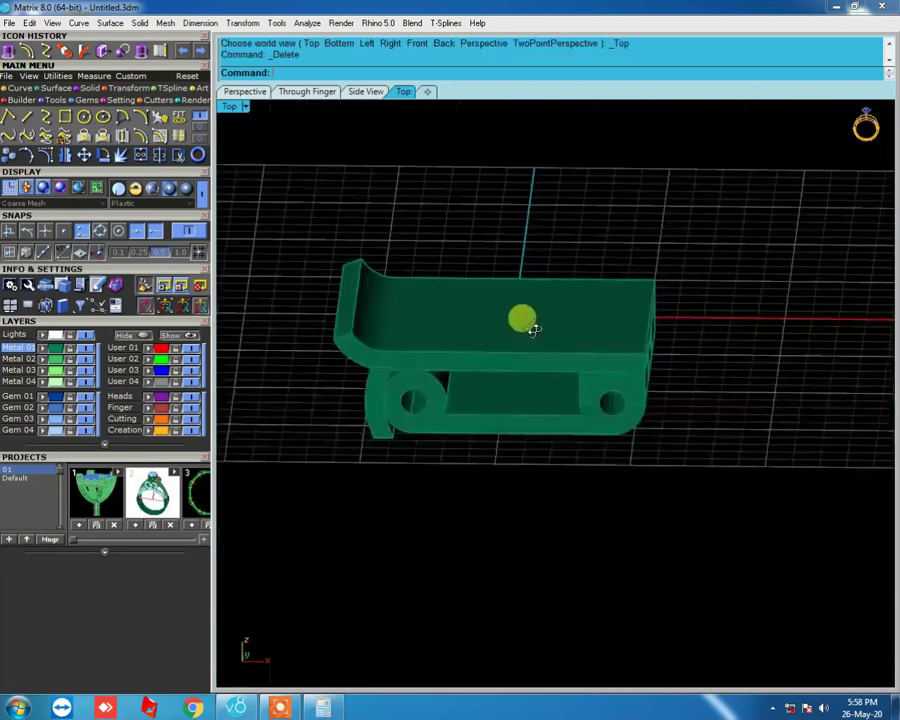
pyautogui.click(472, 406)
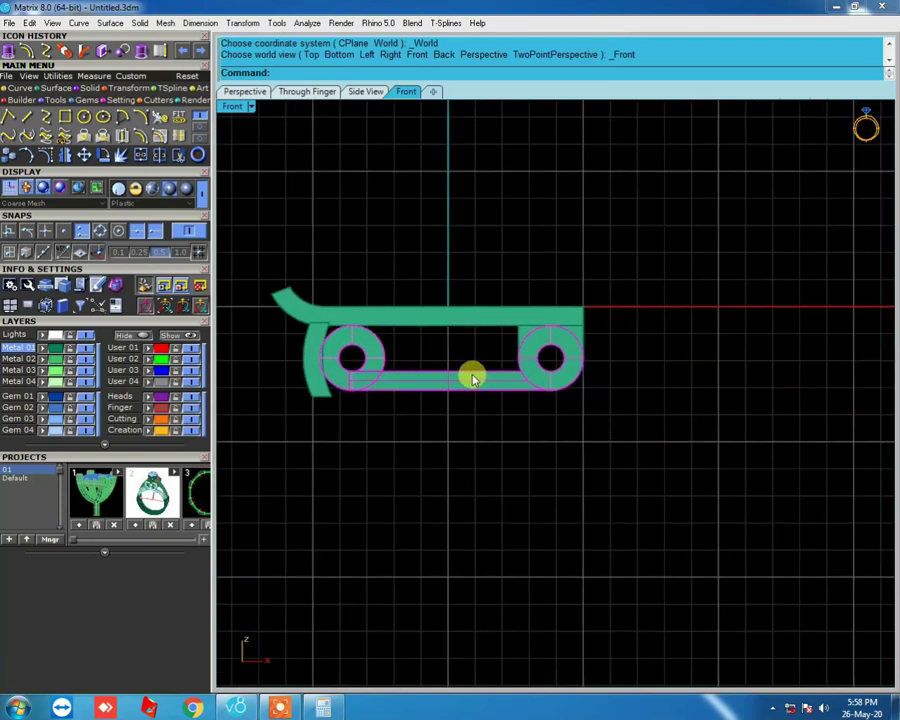
pyautogui.moveTo(513, 383); pyautogui.dragTo(750, 375)
pyautogui.moveTo(632, 250)
pyautogui.mouseDown(button='right')
pyautogui.moveTo(568, 301)
pyautogui.moveTo(466, 348)
pyautogui.mouseUp(button='right')
pyautogui.hotkey('ctrl', 'z')
pyautogui.hotkey('ctrl', 'F2')
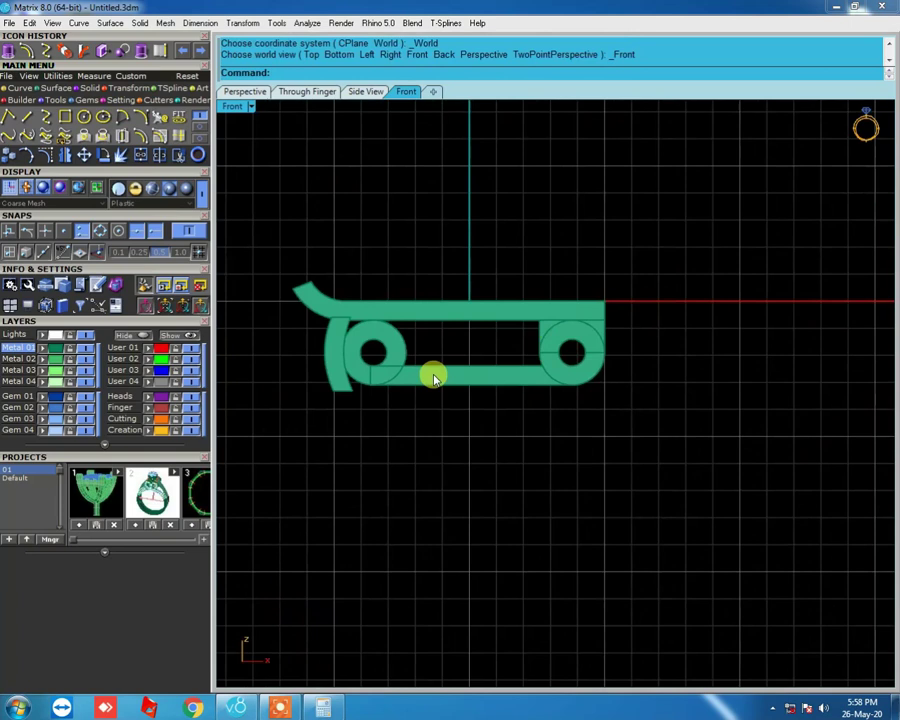
# - Move the lower ring-and-bar piece far right to inspect it, then undo the move
pyautogui.click(433, 378)
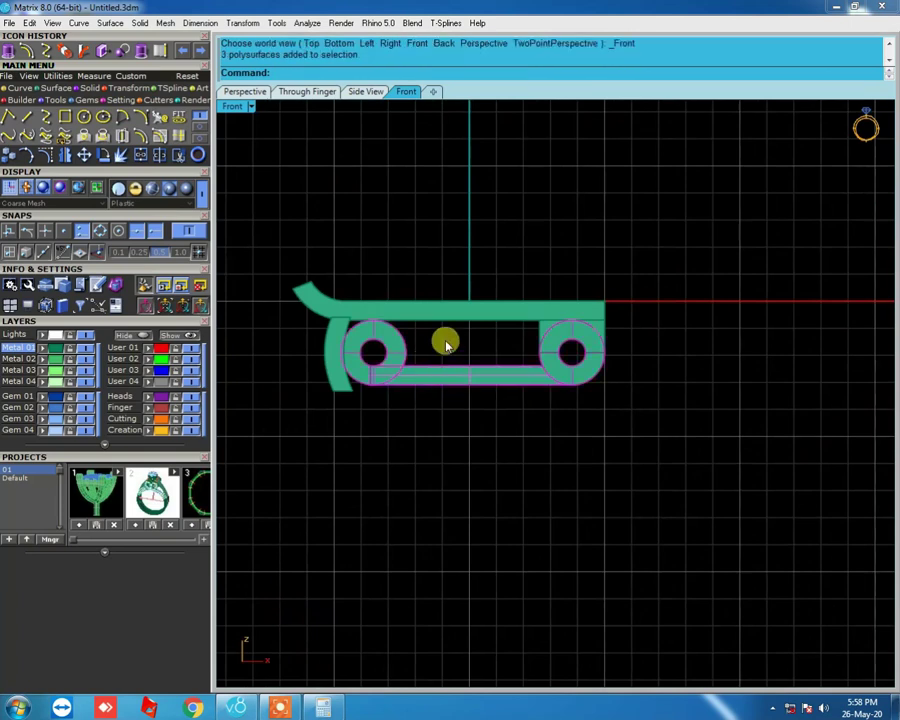
pyautogui.moveTo(418, 368); pyautogui.dragTo(807, 368)
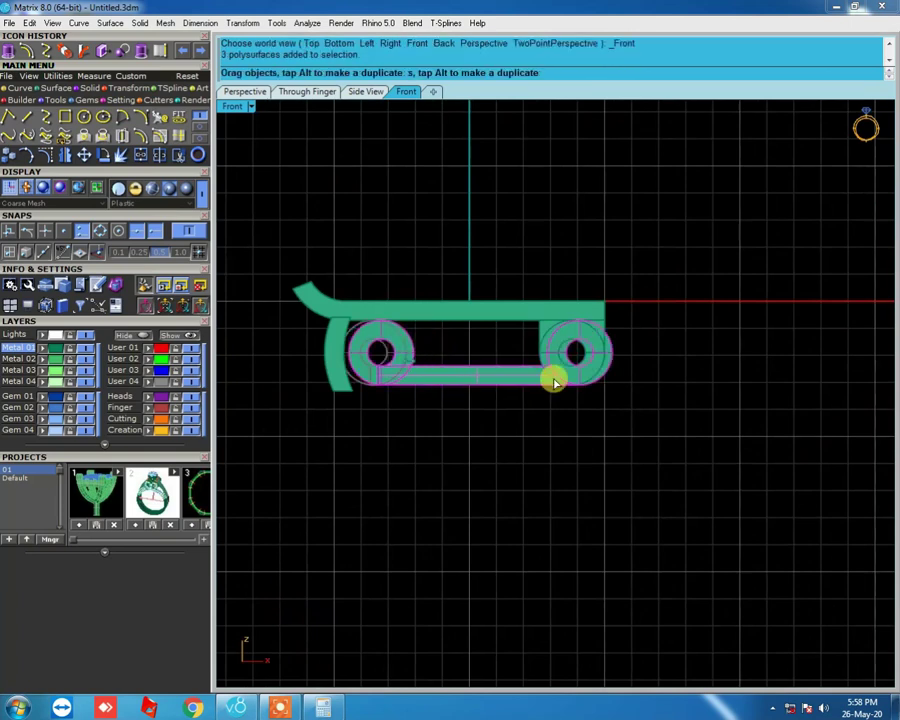
pyautogui.moveTo(401, 314)
pyautogui.mouseDown(button='right')
pyautogui.moveTo(623, 318)
pyautogui.moveTo(533, 271)
pyautogui.moveTo(629, 271)
pyautogui.mouseUp(button='right')
pyautogui.hotkey('ctrl', 'z')
# - Window-select the whole hinge and move it up and to the right
pyautogui.click(406, 91)
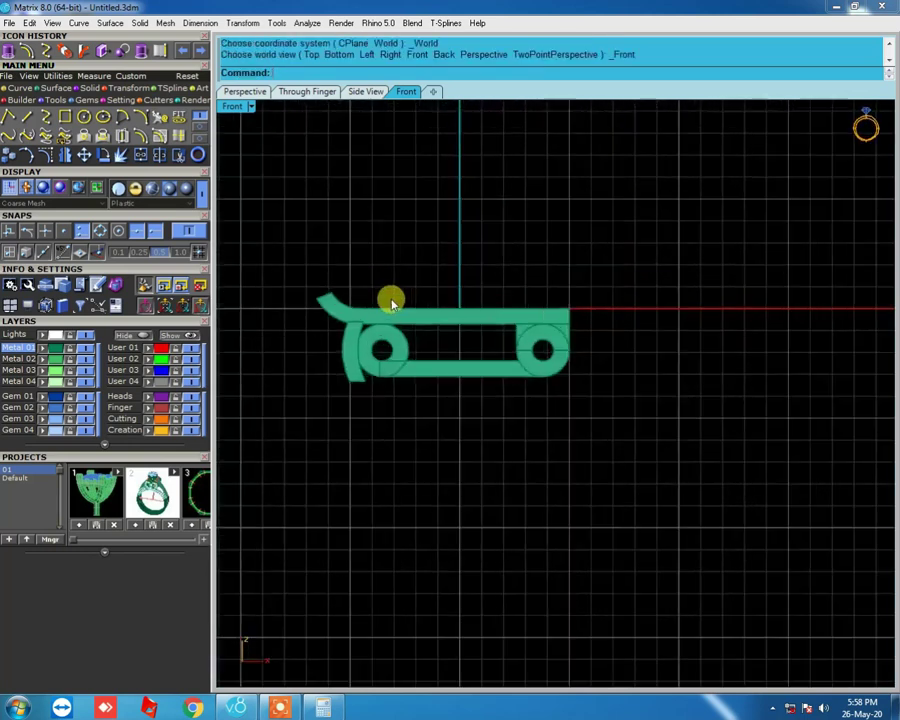
pyautogui.scroll(2, 388, 301)
pyautogui.scroll(2, 430, 382)
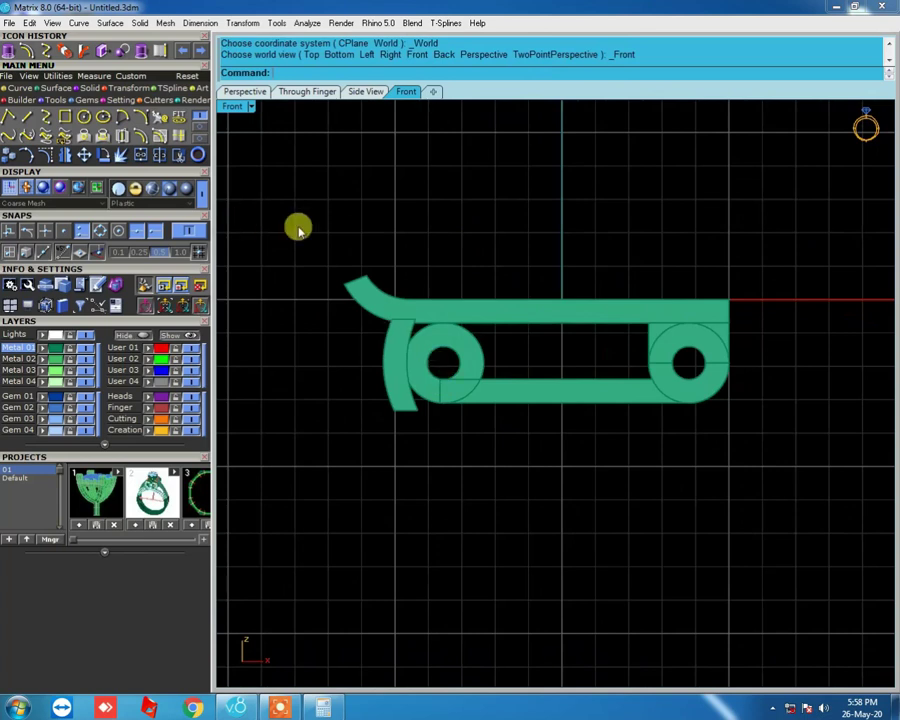
pyautogui.moveTo(297, 227); pyautogui.dragTo(428, 444)
pyautogui.scroll(1, 428, 444)
pyautogui.scroll(1, 382, 388)
pyautogui.moveTo(382, 388)
pyautogui.mouseDown()
pyautogui.moveTo(583, 302)
pyautogui.moveTo(492, 338)
pyautogui.mouseUp()
pyautogui.press('Escape')
pyautogui.scroll(-1, 588, 372)
pyautogui.moveTo(704, 221); pyautogui.dragTo(524, 280, button='right')
# - Test-rotate the swinging plate about its right knuckle centre, then undo the rotation
pyautogui.moveTo(524, 280); pyautogui.dragTo(472, 392)
pyautogui.write('rotate')
pyautogui.press('Return')
pyautogui.click(614, 412)
pyautogui.click(568, 190)
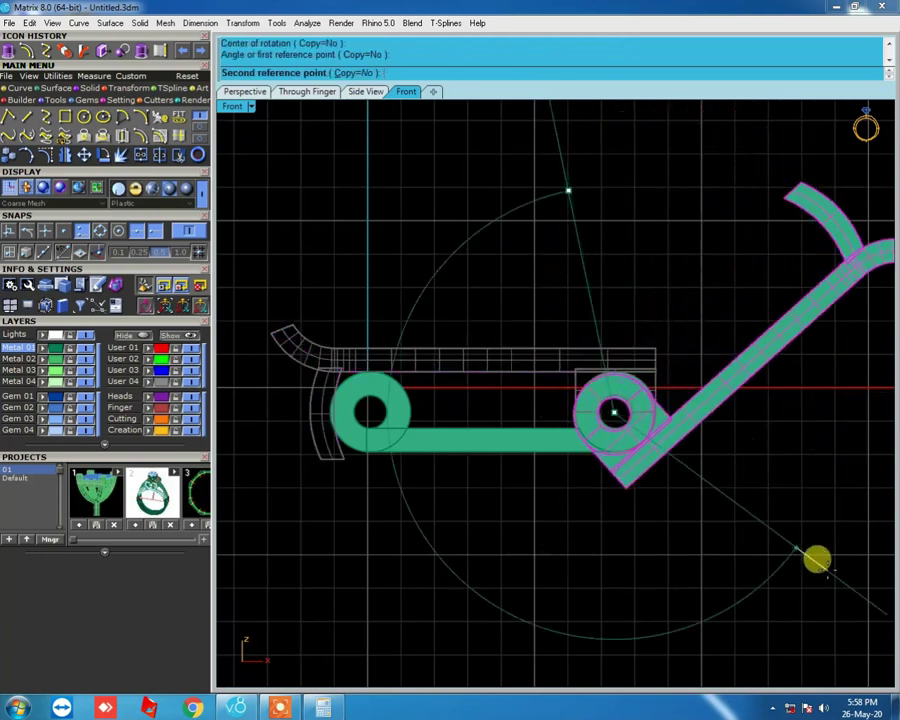
pyautogui.click(816, 558)
pyautogui.moveTo(438, 366)
pyautogui.mouseDown(button='right')
pyautogui.moveTo(530, 438)
pyautogui.moveTo(683, 325)
pyautogui.mouseUp(button='right')
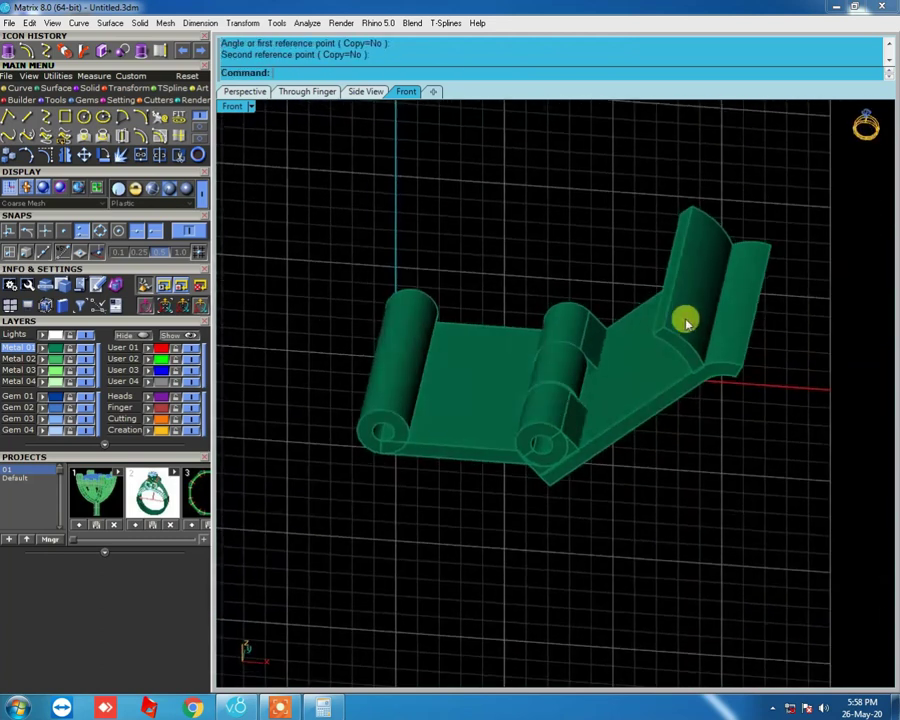
pyautogui.hotkey('ctrl', 'z')
pyautogui.click(672, 432)
pyautogui.moveTo(672, 432)
pyautogui.mouseDown(button='right')
pyautogui.moveTo(526, 364)
pyautogui.moveTo(376, 223)
pyautogui.moveTo(462, 175)
pyautogui.moveTo(533, 360)
pyautogui.moveTo(515, 362)
pyautogui.mouseUp(button='right')
pyautogui.hotkey('ctrl', 'F2')
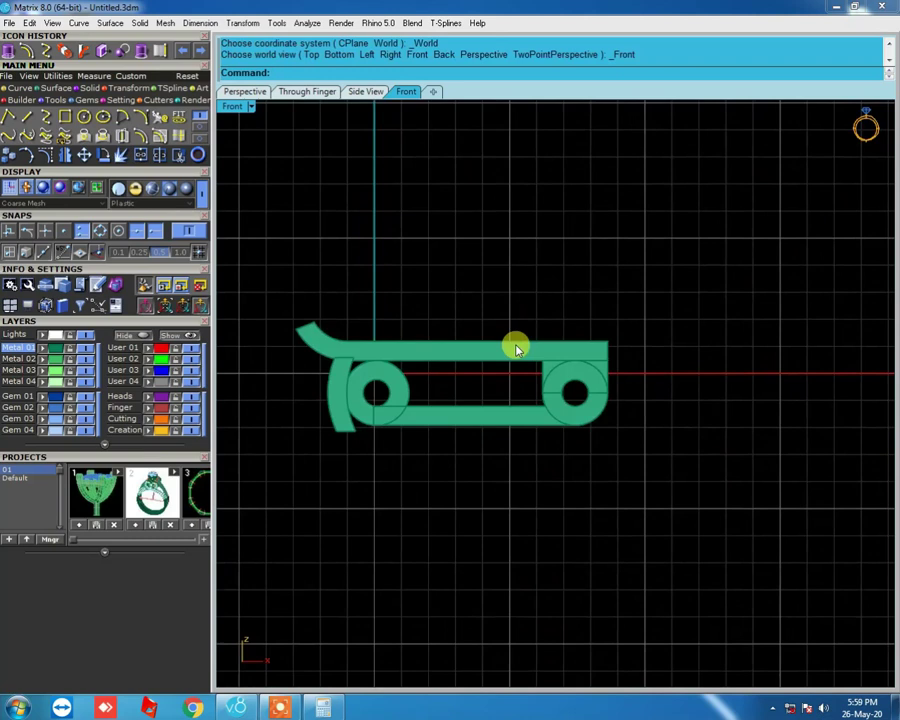
# - From a tilted top view, hide the three outer housing polysurfaces, leaving the upper leaf, knuckle and stop strip
pyautogui.hotkey('ctrl', 'F1')
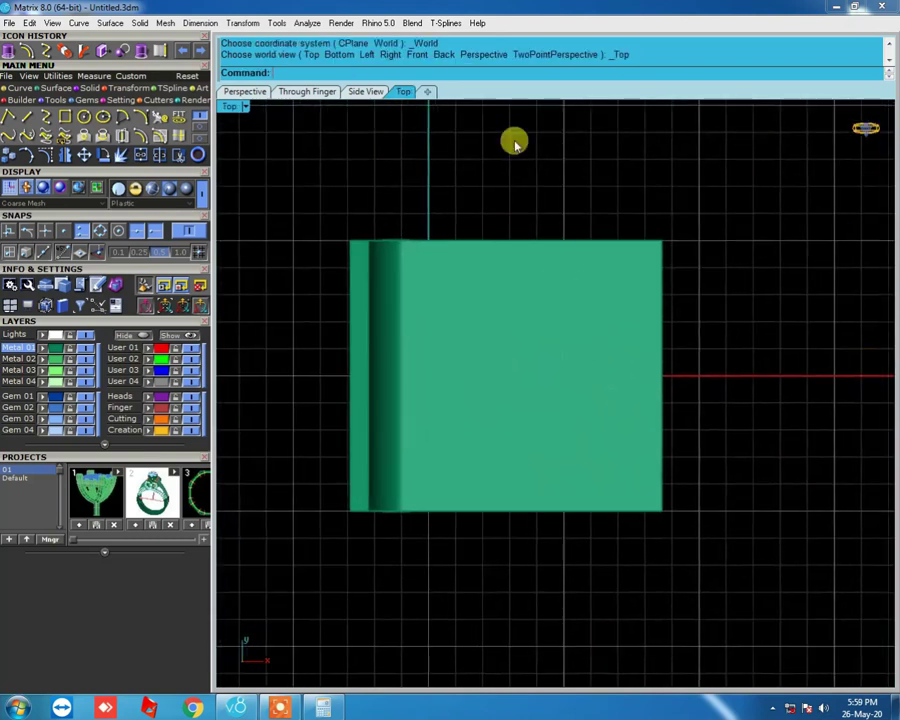
pyautogui.moveTo(537, 241); pyautogui.dragTo(595, 363, button='right')
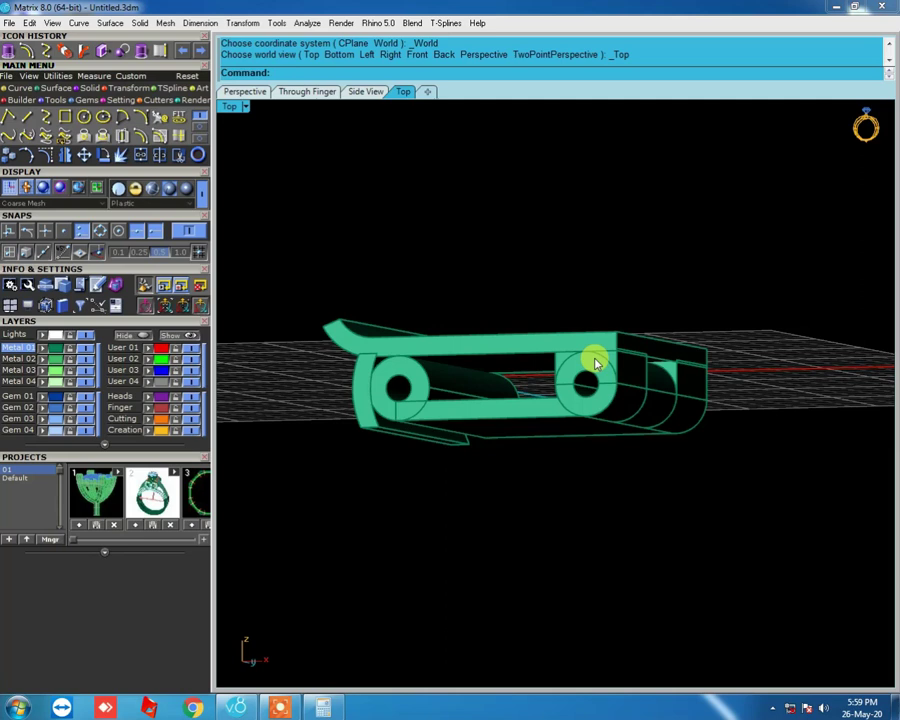
pyautogui.moveTo(532, 507)
pyautogui.mouseDown(button='right')
pyautogui.moveTo(486, 382)
pyautogui.moveTo(548, 397)
pyautogui.mouseUp(button='right')
pyautogui.click(548, 397)
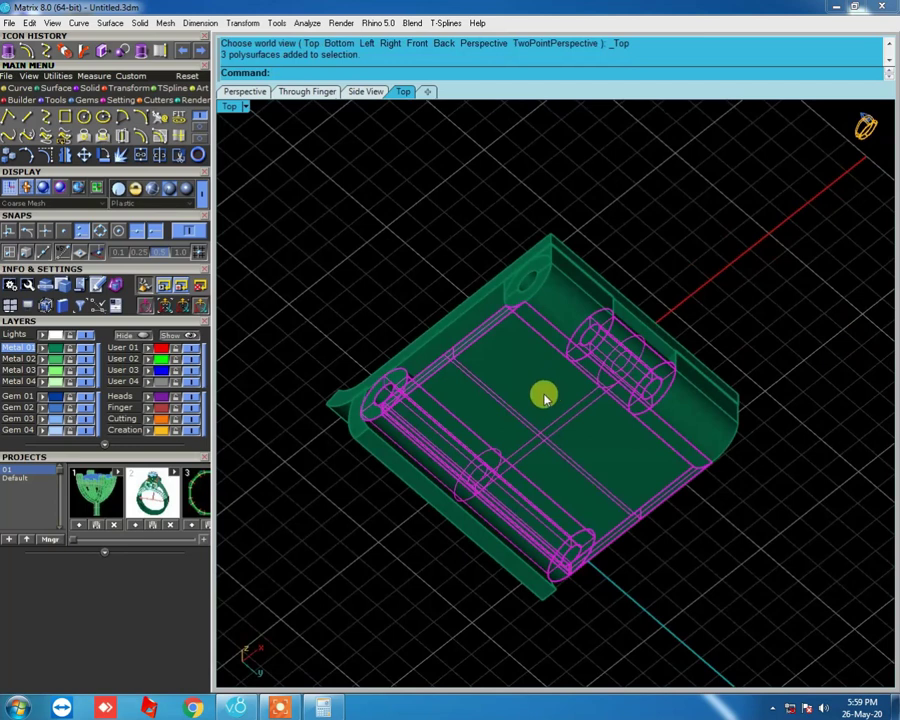
pyautogui.hotkey('ctrl', 'h')
pyautogui.moveTo(537, 247); pyautogui.dragTo(626, 372, button='right')
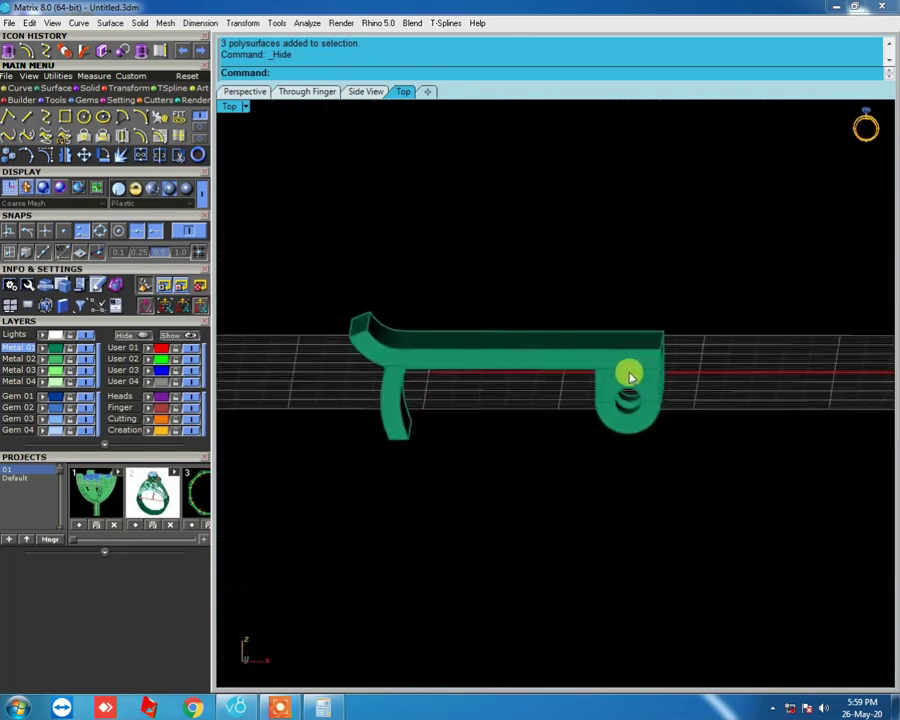